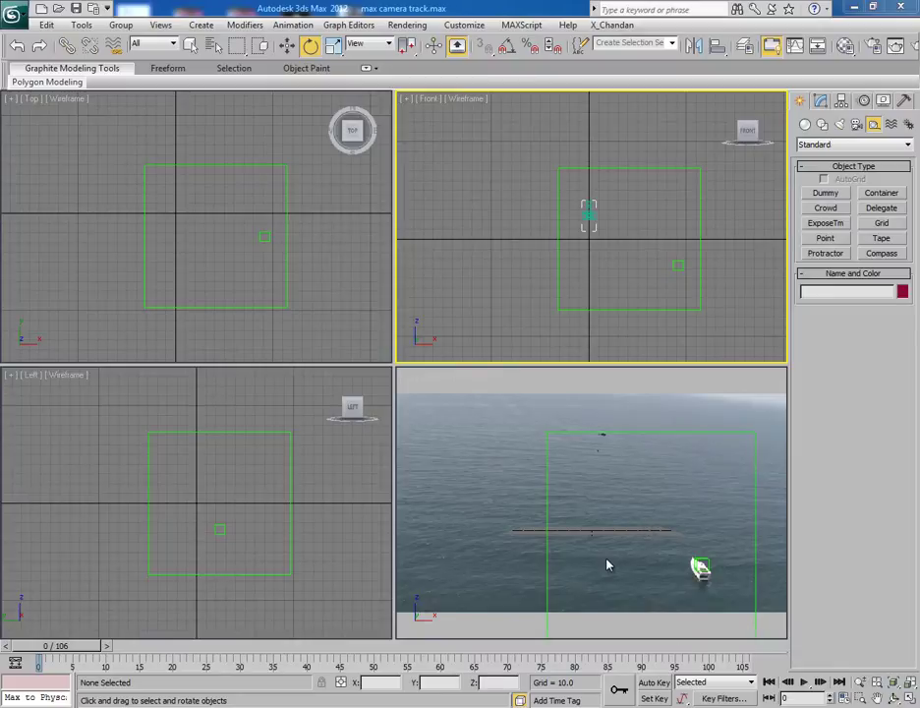
# - Delete the large dummy helper that surrounds the scene, keeping the small one at the boat
pyautogui.moveTo(42, 640); pyautogui.dragTo(69, 646)
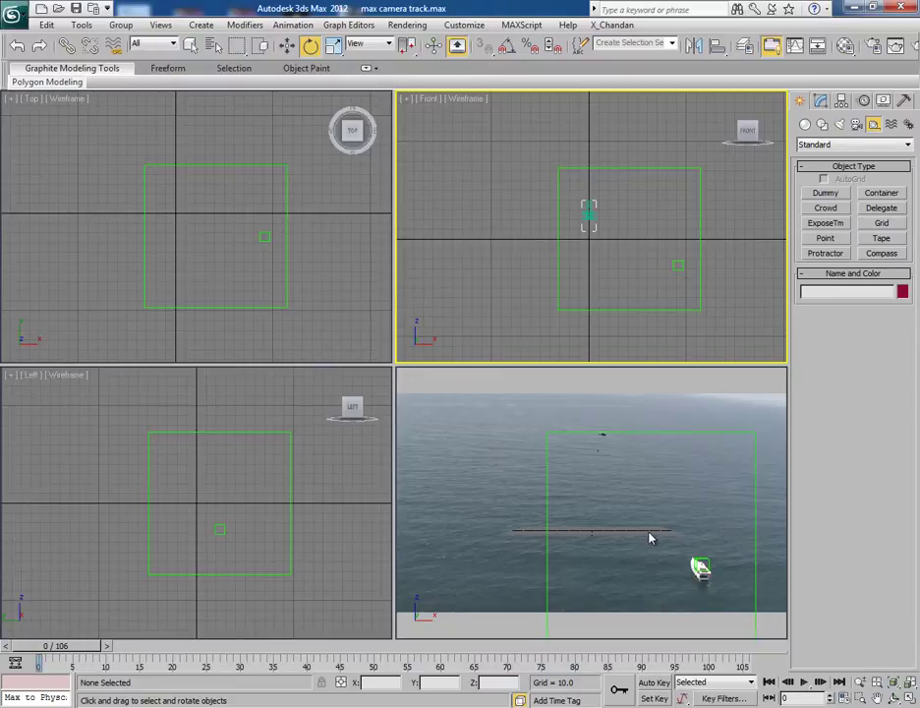
pyautogui.click(284, 297)
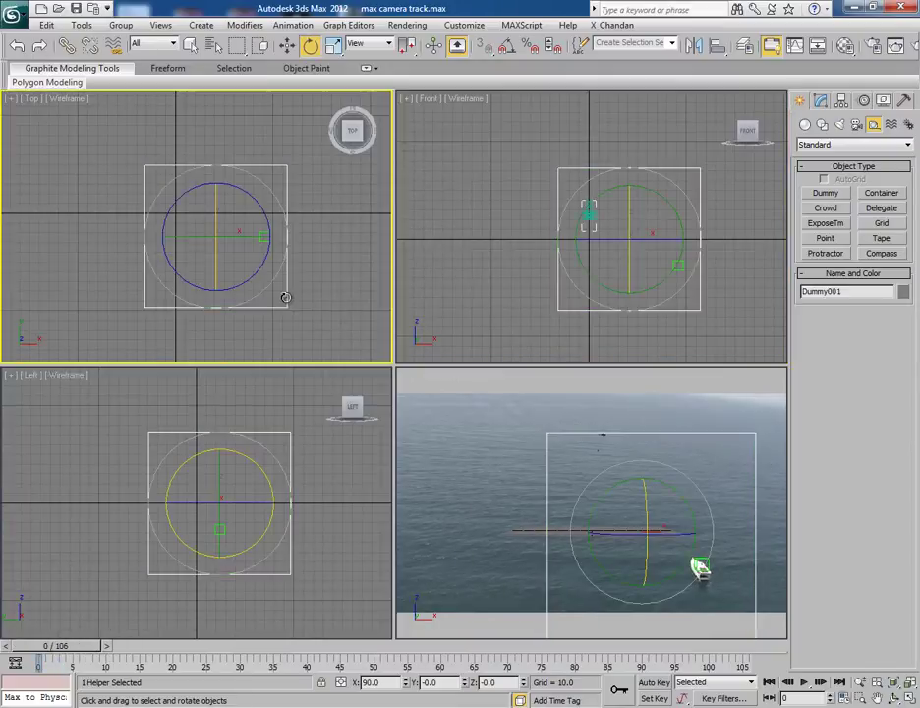
pyautogui.click(285, 296)
pyautogui.hotkey('ctrl', 'shift', 'z')
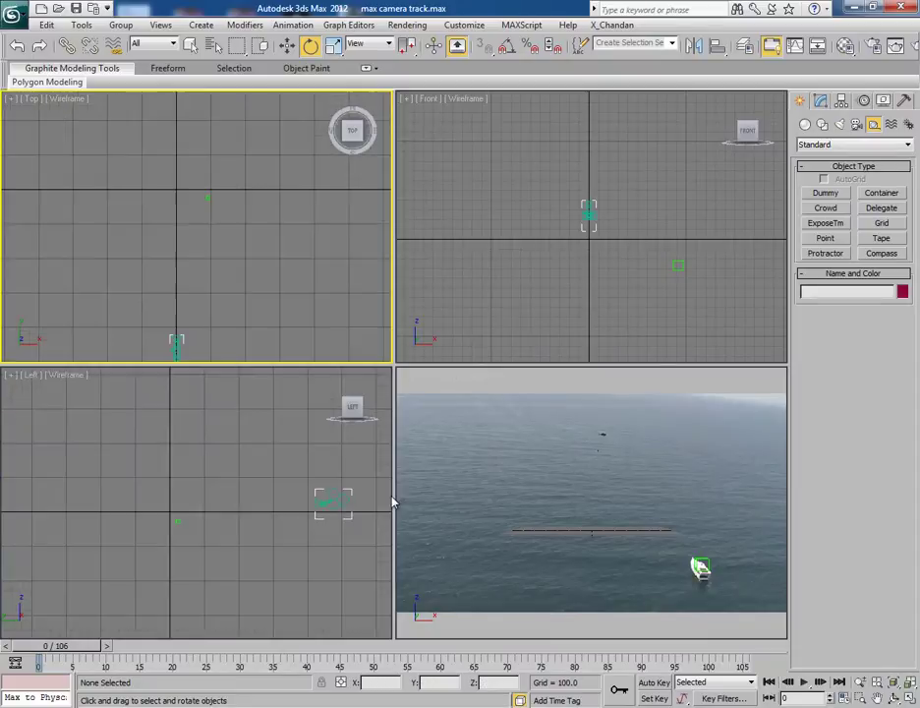
# - Draw a closed irregular polygon with the Line tool in the Top viewport, on the positive X side of the small dummy
pyautogui.click(822, 124)
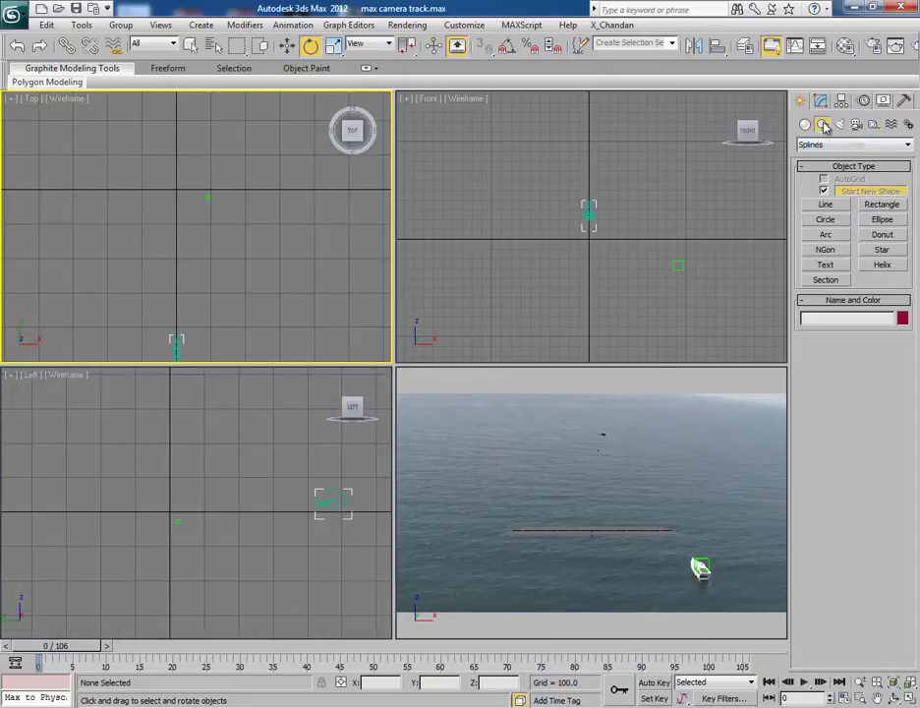
pyautogui.click(825, 205)
pyautogui.scroll(3, 224, 208)
pyautogui.moveTo(228, 222); pyautogui.dragTo(213, 233, button='middle')
pyautogui.scroll(4, 191, 221)
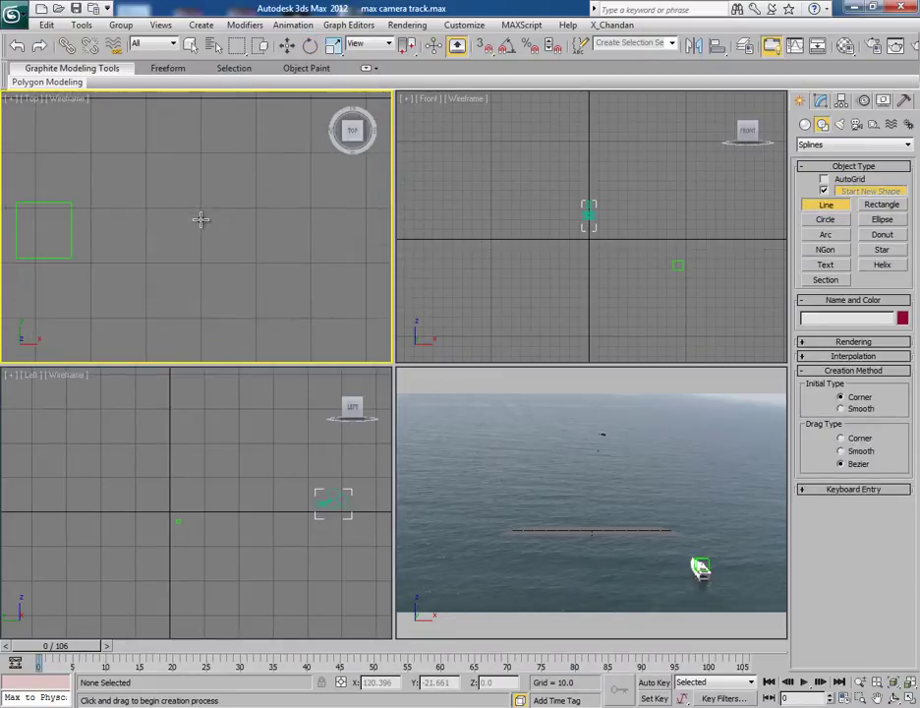
pyautogui.click(274, 205)
pyautogui.click(244, 214)
pyautogui.click(240, 242)
pyautogui.click(259, 258)
pyautogui.click(274, 237)
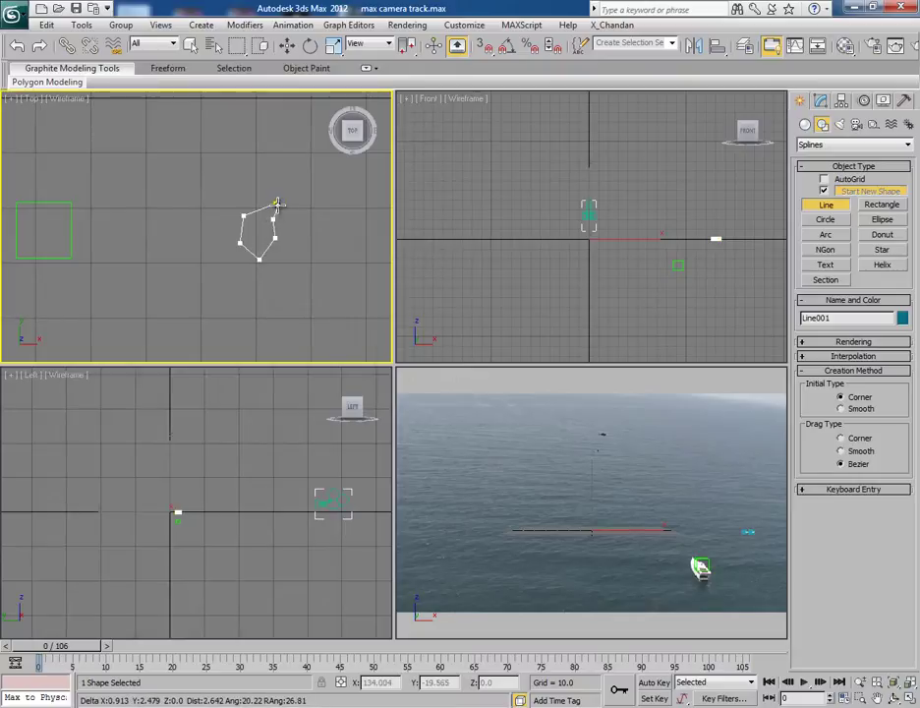
pyautogui.click(276, 205)
pyautogui.click(433, 403)
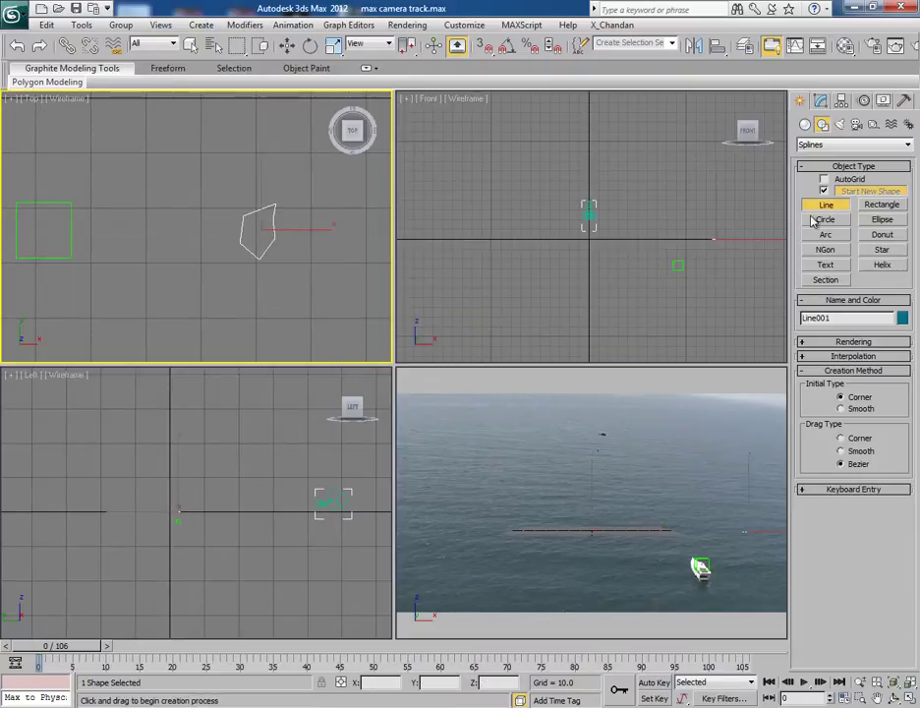
# - Draw six more closed irregular shard outlines of varying shape around the first polygon in the Top viewport
pyautogui.click(281, 217)
pyautogui.click(284, 250)
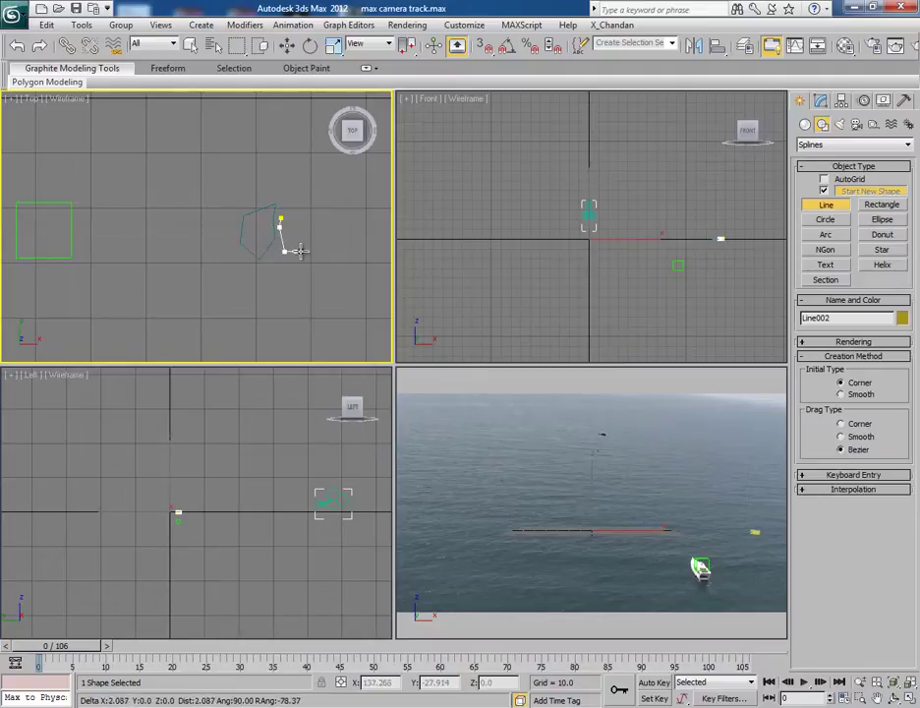
pyautogui.click(301, 249)
pyautogui.click(281, 217)
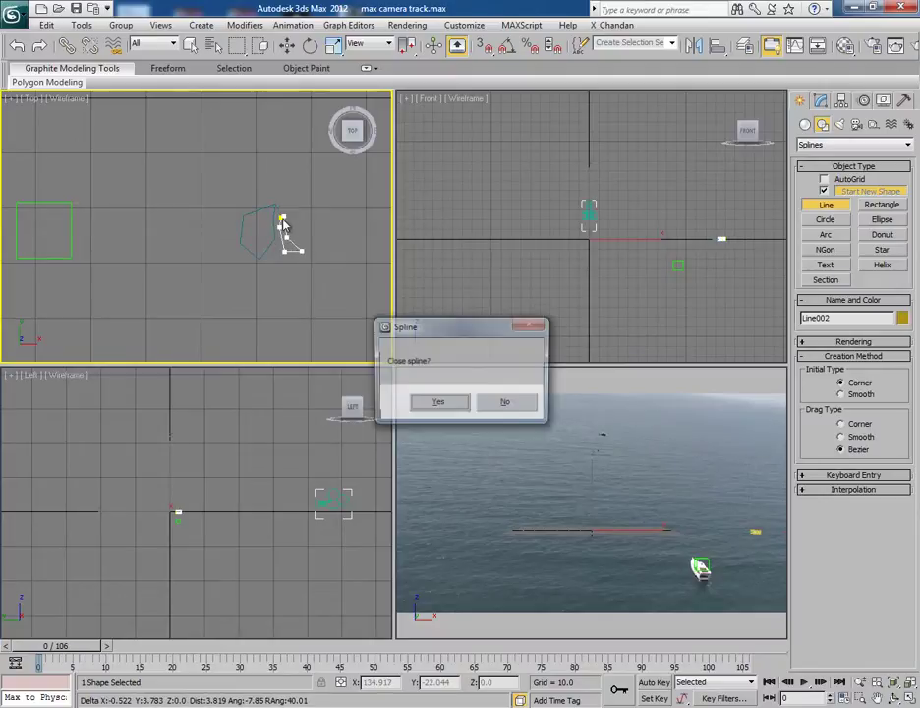
pyautogui.click(440, 403)
pyautogui.click(274, 197)
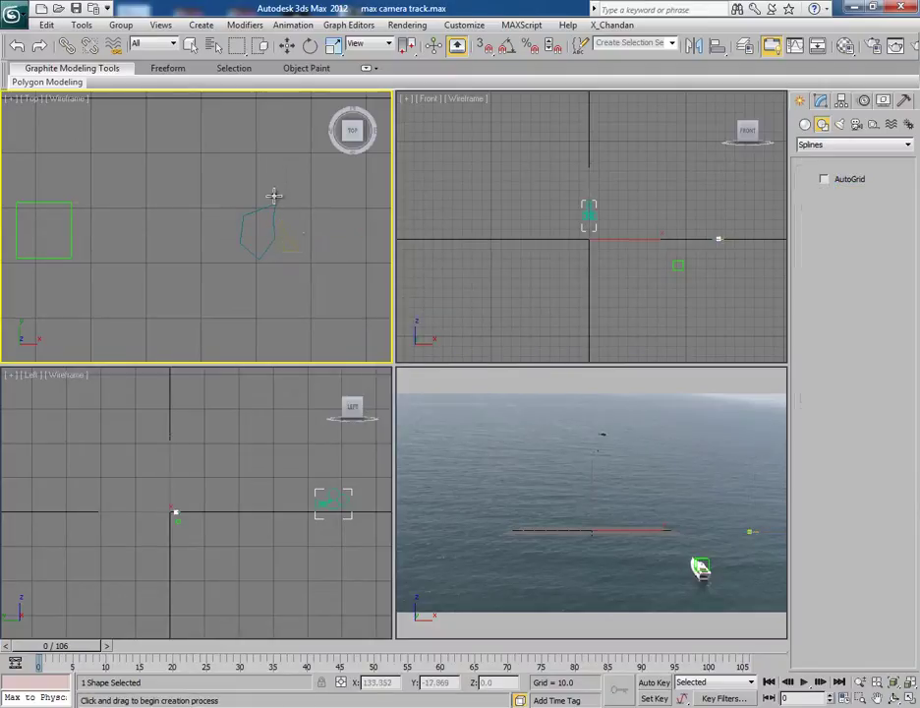
pyautogui.click(291, 228)
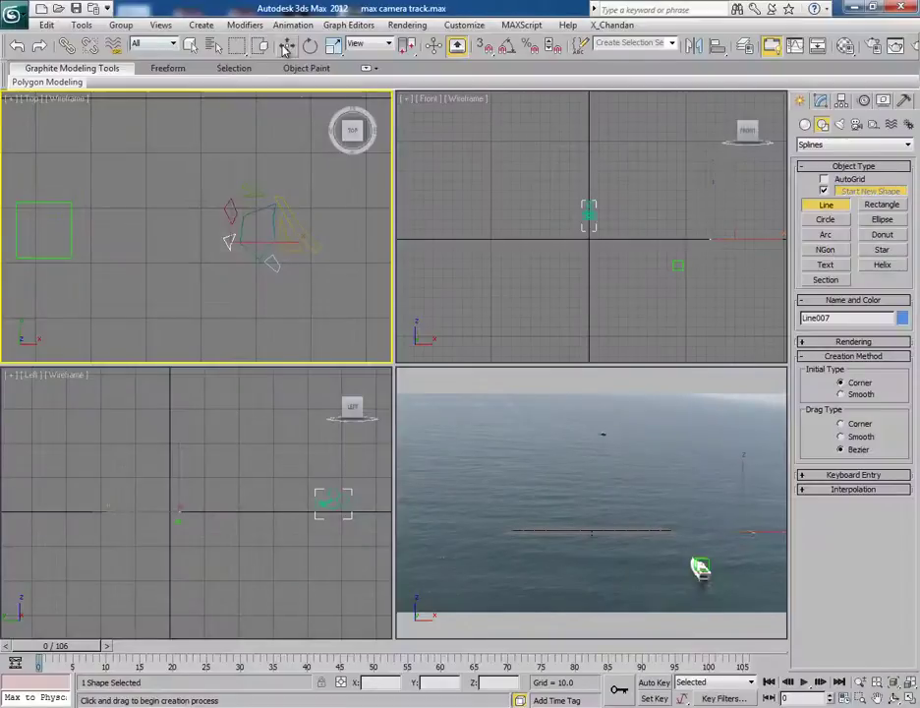
# - Select all seven shard shapes and apply an Extrude modifier with an amount of 1.5
pyautogui.press('w')
pyautogui.moveTo(199, 165); pyautogui.dragTo(383, 330)
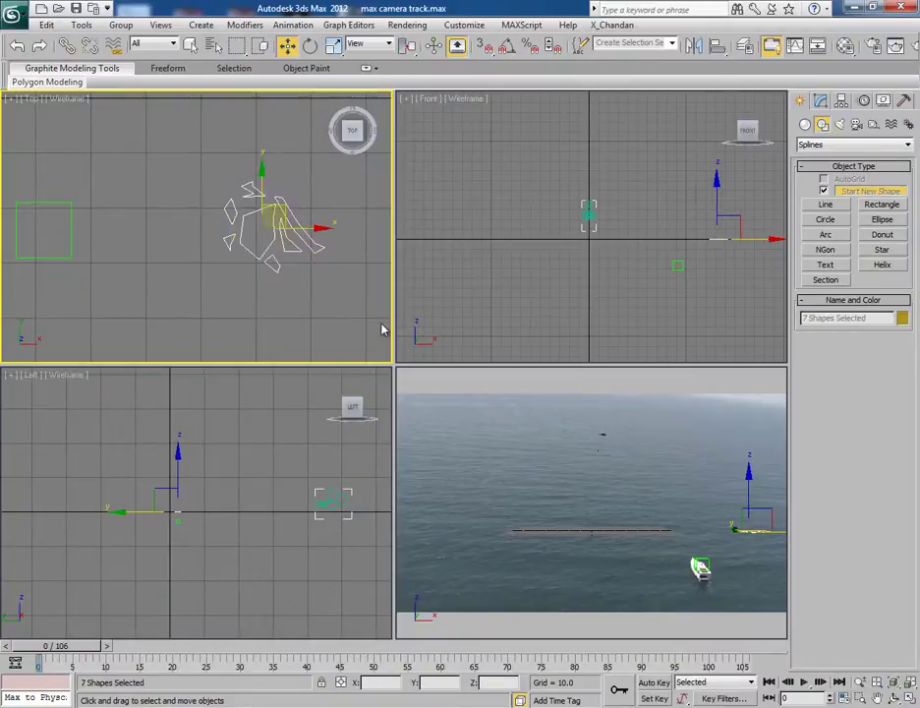
pyautogui.click(821, 100)
pyautogui.click(910, 144)
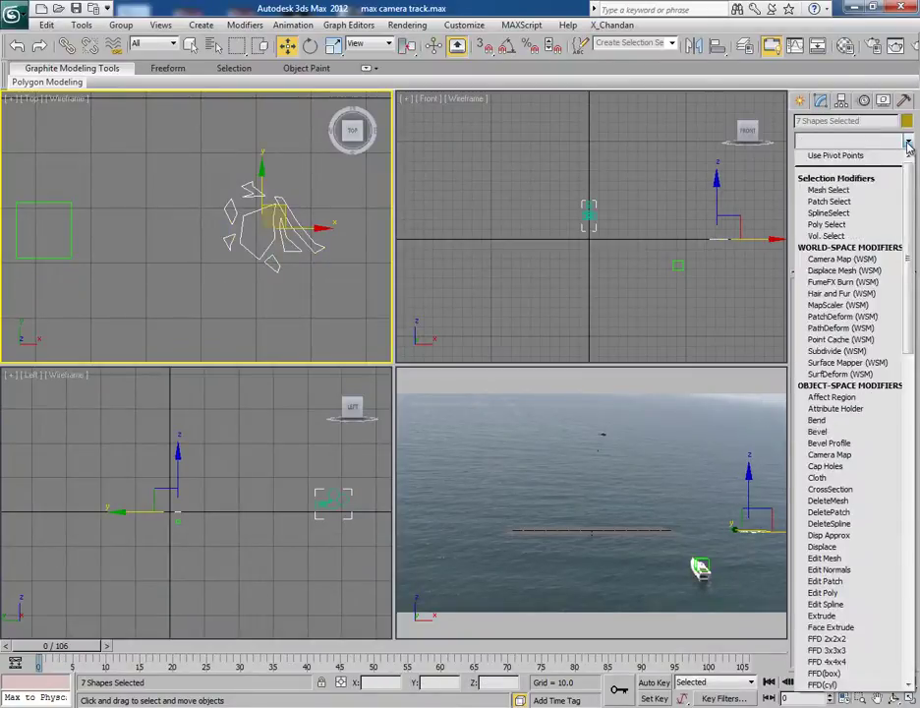
pyautogui.write('edit poex')
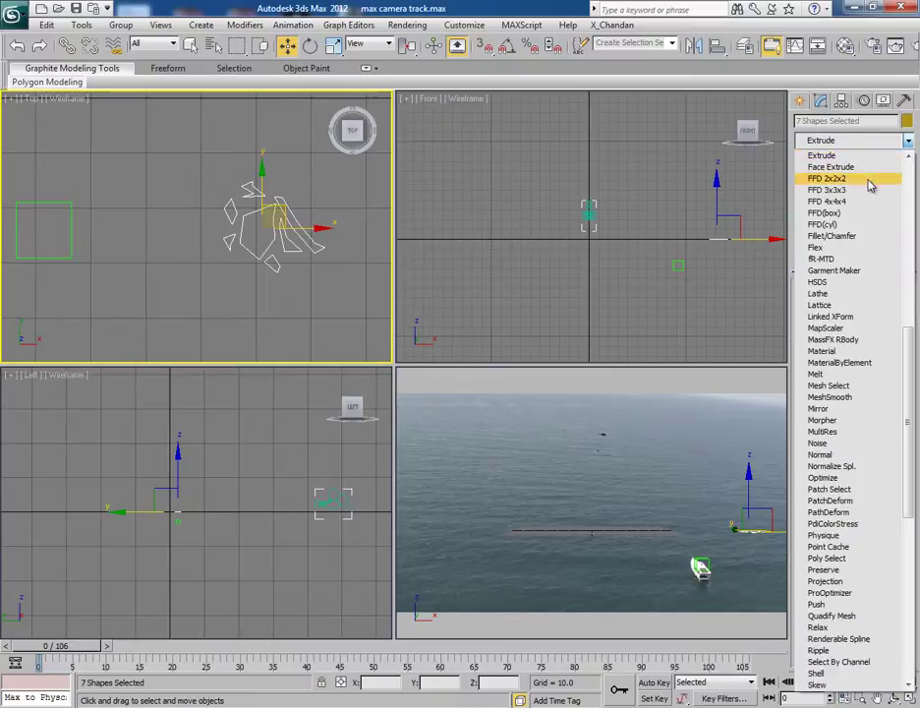
pyautogui.click(878, 155)
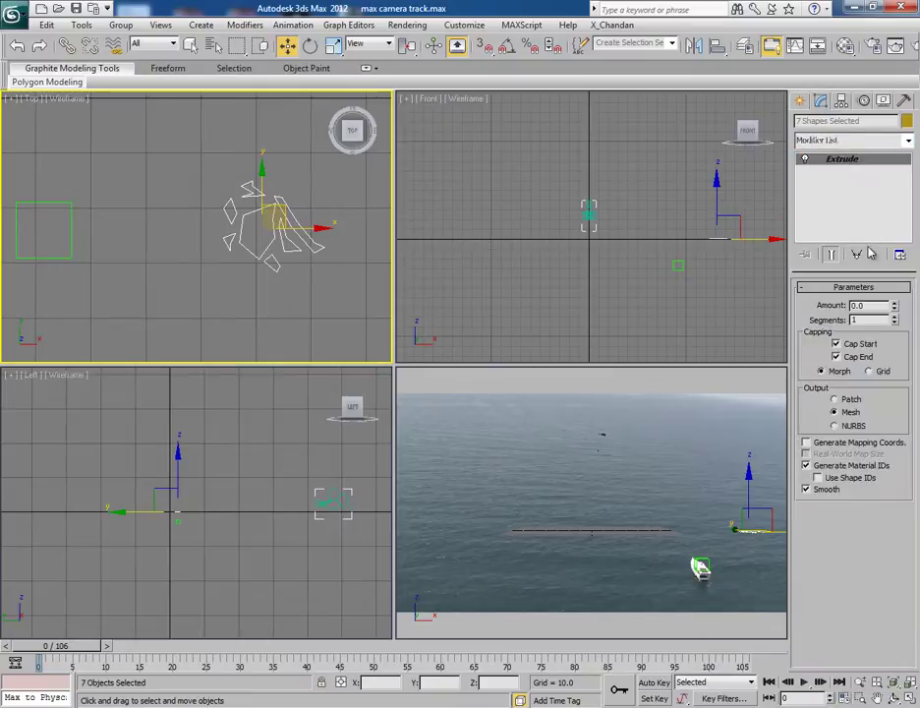
pyautogui.click(895, 305)
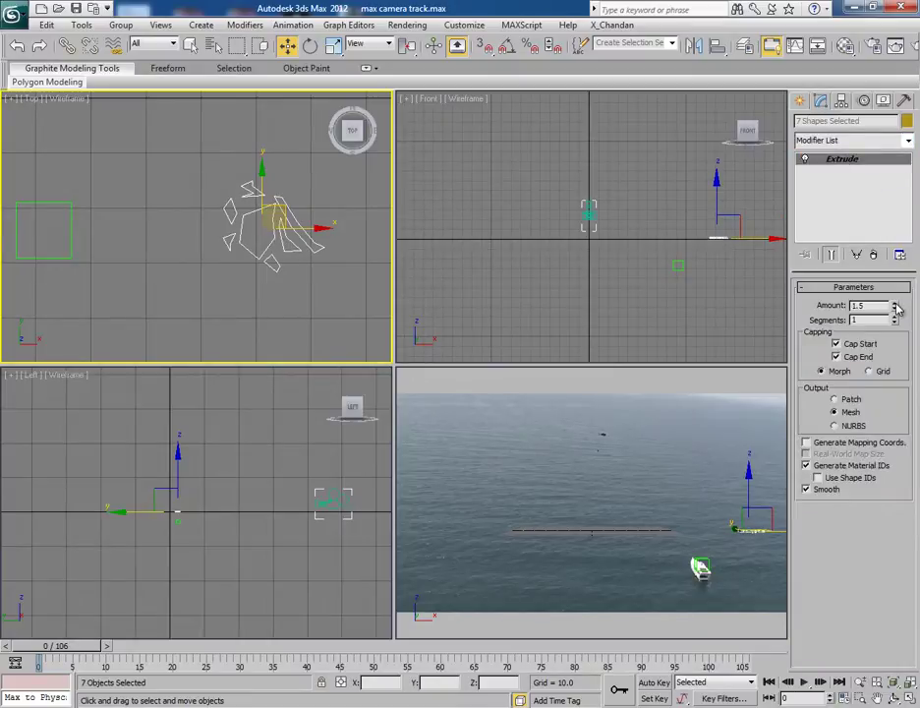
pyautogui.moveTo(736, 288); pyautogui.dragTo(642, 285, button='middle')
pyautogui.scroll(3, 622, 283)
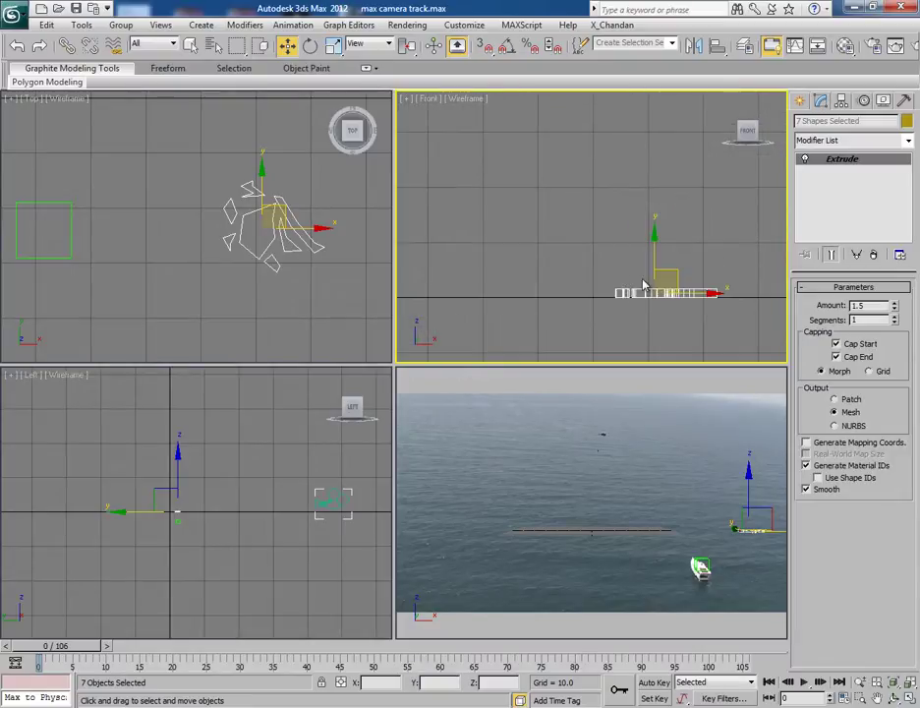
# - Group the seven extruded shards under the name "chunks elements"
pyautogui.moveTo(254, 317); pyautogui.dragTo(243, 342, button='middle')
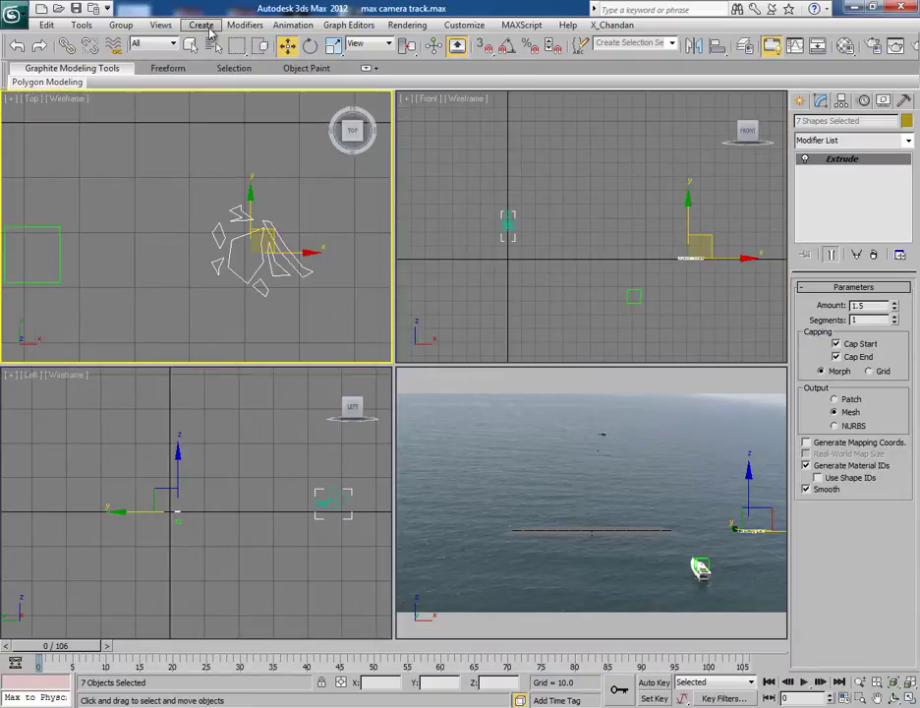
pyautogui.click(121, 25)
pyautogui.click(143, 41)
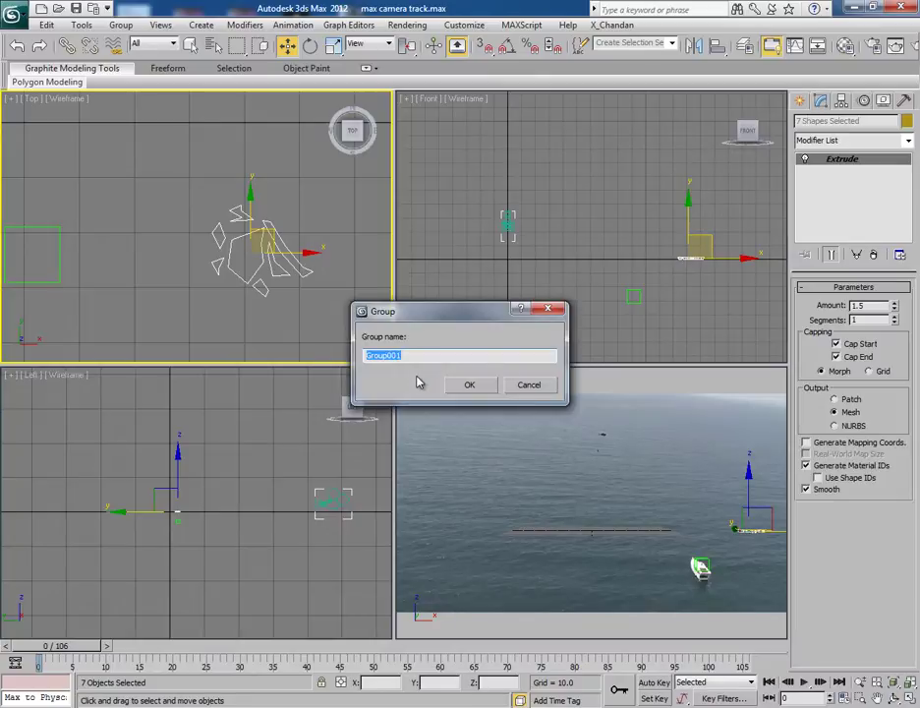
pyautogui.write('chunks elements')
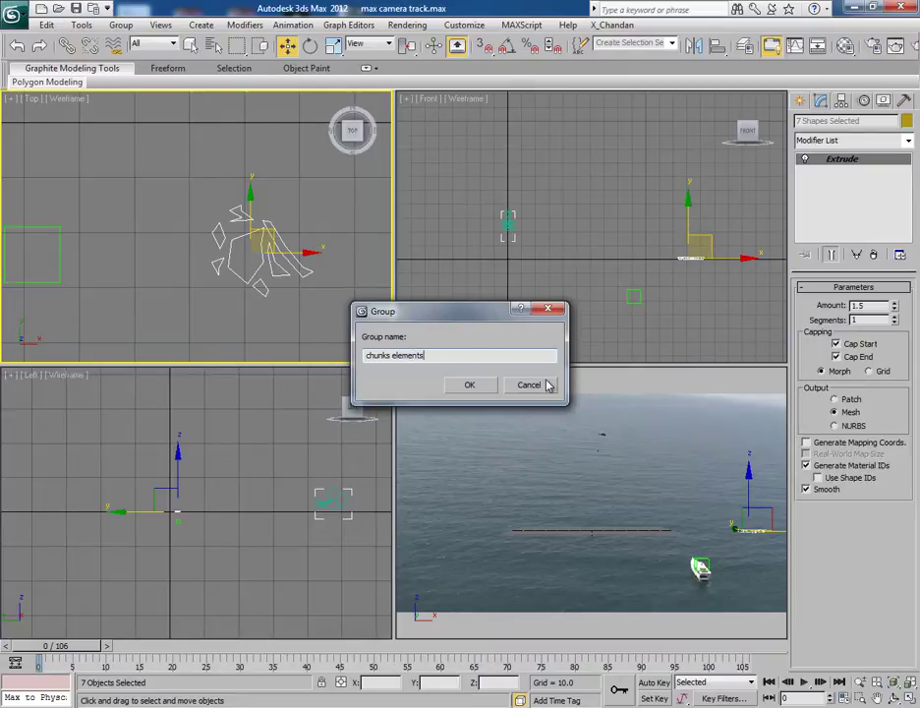
pyautogui.click(479, 385)
# - Move the chunks elements group away from the small dummy, to about X 272.5 and Y 13.1
pyautogui.scroll(-4, 299, 221)
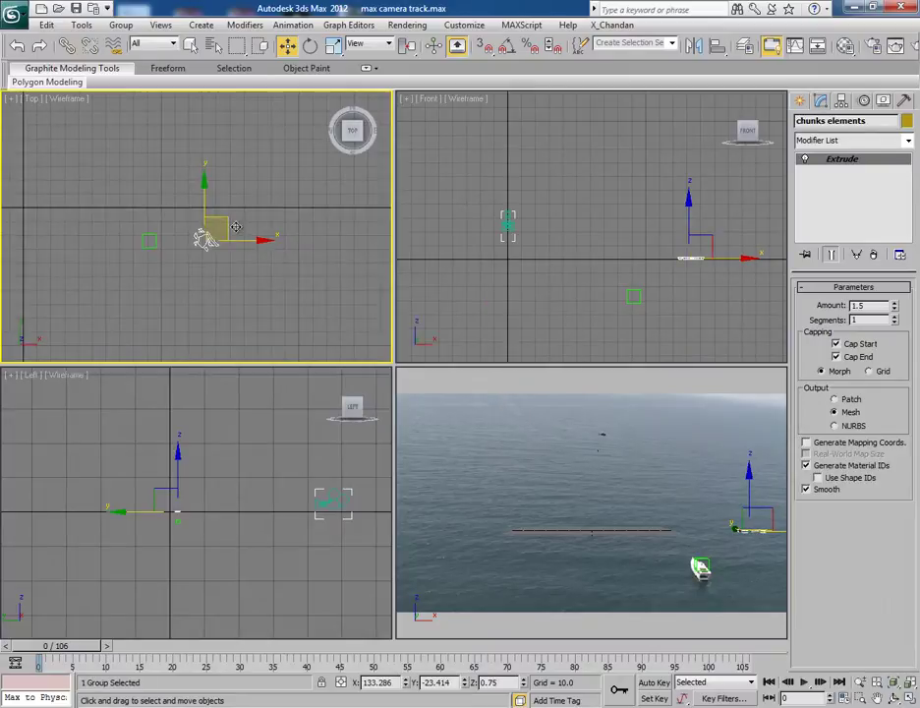
pyautogui.moveTo(227, 220); pyautogui.dragTo(388, 172)
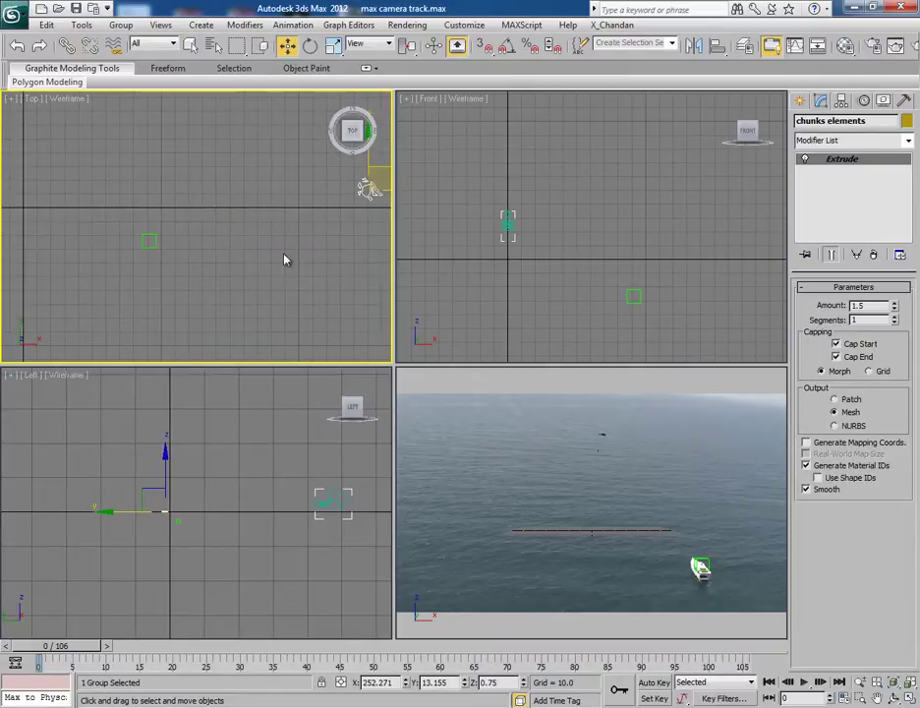
pyautogui.moveTo(308, 230); pyautogui.dragTo(221, 254, button='middle')
pyautogui.moveTo(133, 268); pyautogui.dragTo(206, 258, button='middle')
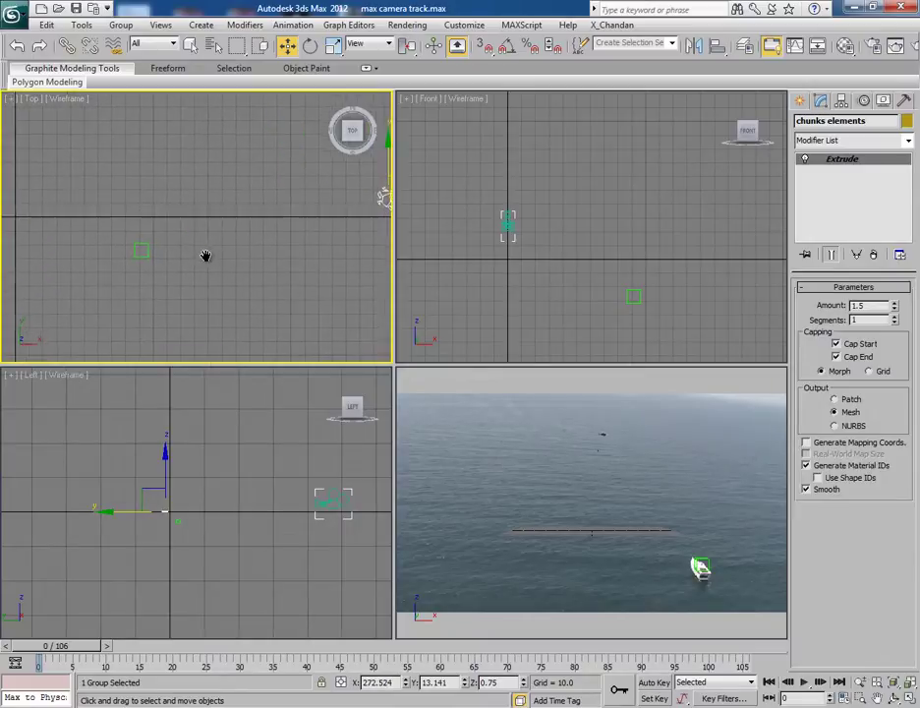
# - Create a PF Source particle emitter about 29 by 27 units beside the small dummy in the Top viewport
pyautogui.click(801, 101)
pyautogui.click(805, 124)
pyautogui.click(810, 145)
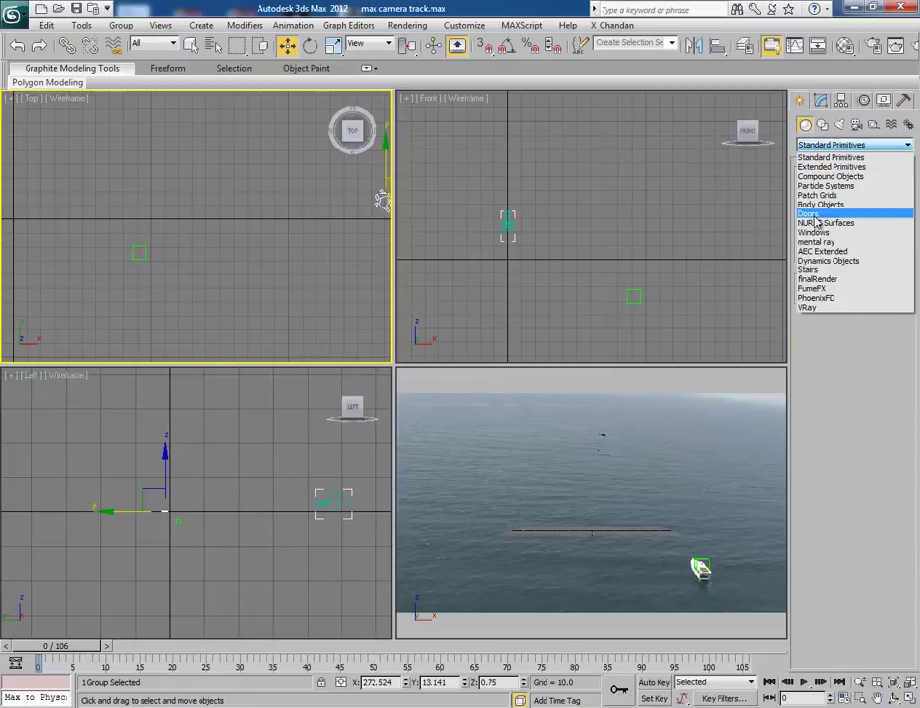
pyautogui.click(817, 192)
pyautogui.click(818, 192)
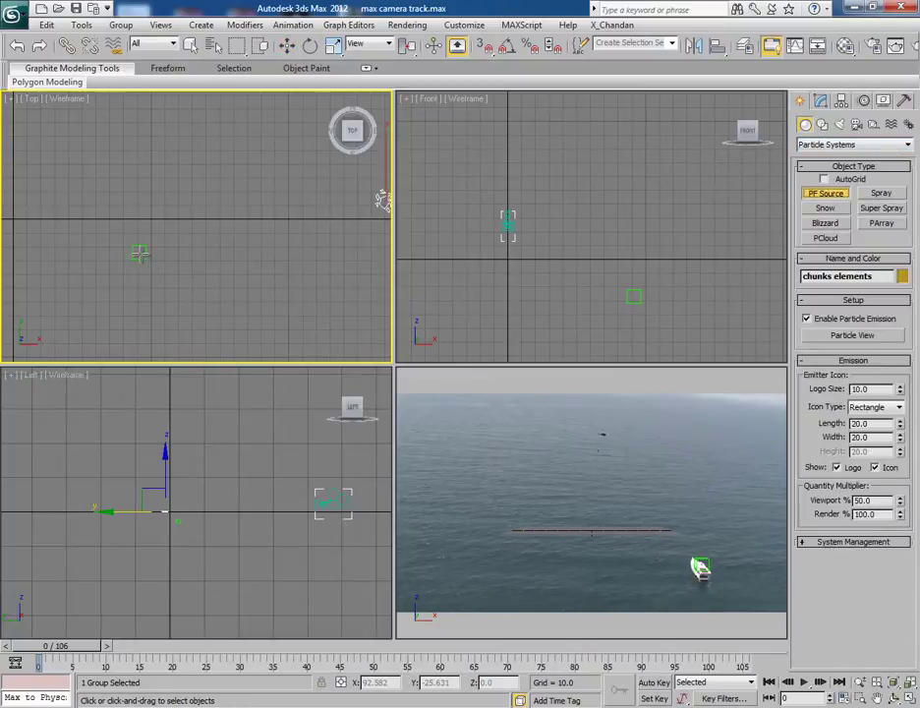
pyautogui.moveTo(158, 273); pyautogui.dragTo(178, 293)
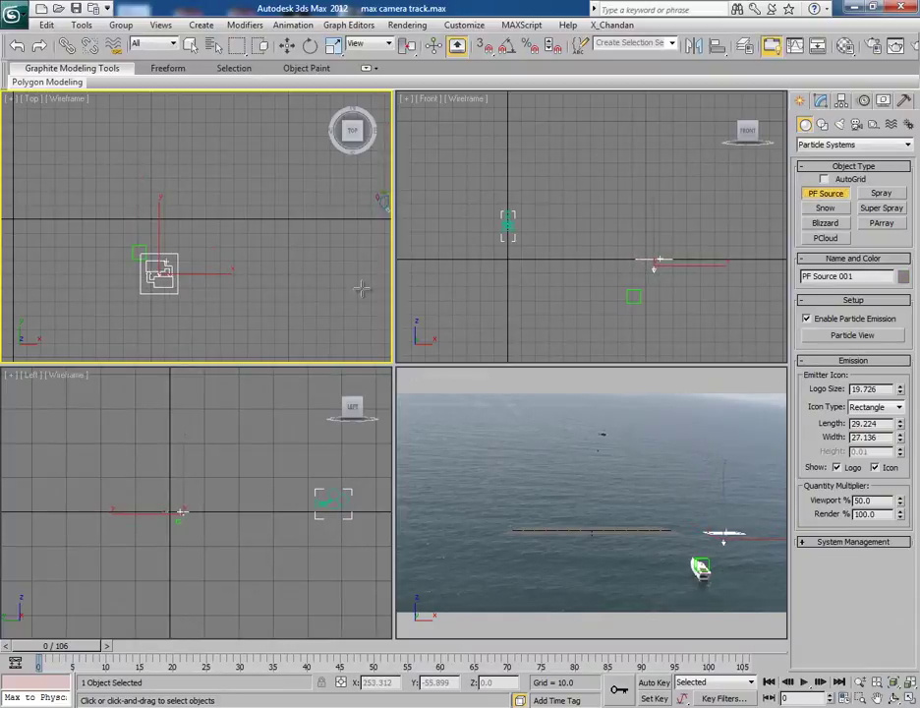
# - Move the PF Source emitter onto the boat, to about X 87.8, Y -39.7 and Z -26.6
pyautogui.rightClick(619, 282)
pyautogui.press('w')
pyautogui.moveTo(644, 250); pyautogui.dragTo(656, 284)
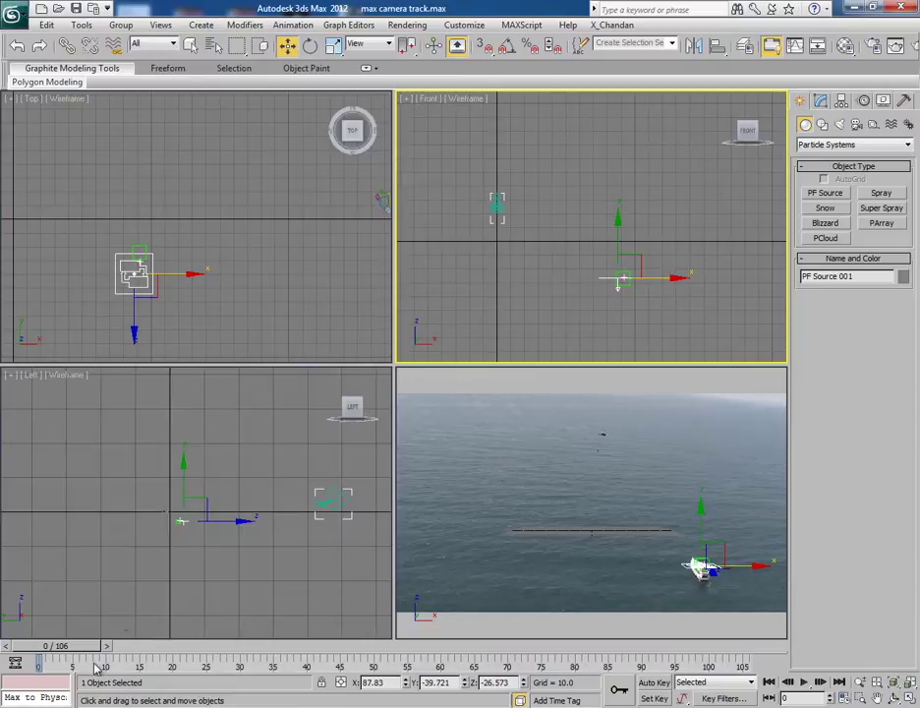
# - Rotate the PF Source emitter 180 degrees about X to point upward, and scrub the timeline to frame 13
pyautogui.moveTo(66, 647); pyautogui.dragTo(30, 645)
pyautogui.press('w')
pyautogui.press('e')
pyautogui.moveTo(564, 247); pyautogui.dragTo(564, 270, button='middle')
pyautogui.moveTo(615, 274); pyautogui.dragTo(426, 17)
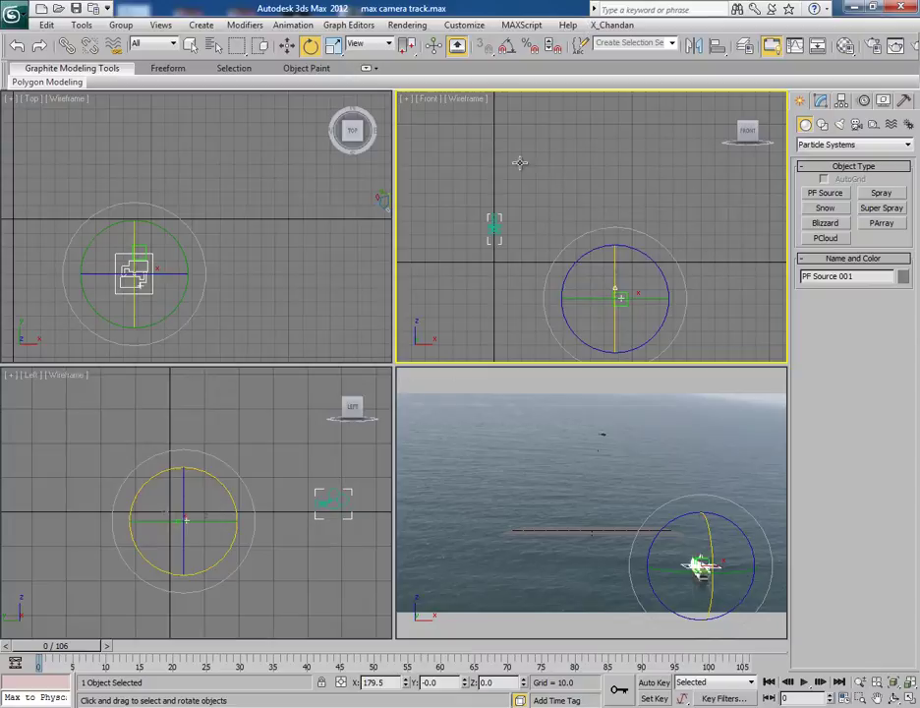
pyautogui.moveTo(392, 682); pyautogui.dragTo(303, 685)
pyautogui.write('180')
pyautogui.press('Return')
pyautogui.moveTo(59, 646); pyautogui.dragTo(137, 649)
pyautogui.press('e')
# - In Particle View, set the Birth operator's Emit Stop to 0 and its Amount to 150
pyautogui.click(822, 102)
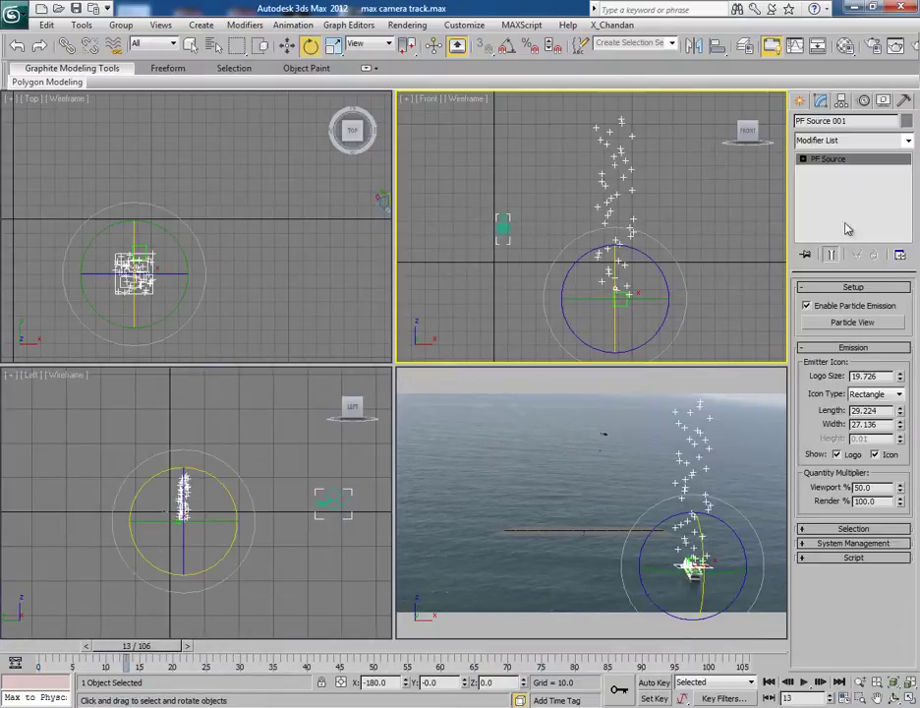
pyautogui.click(833, 322)
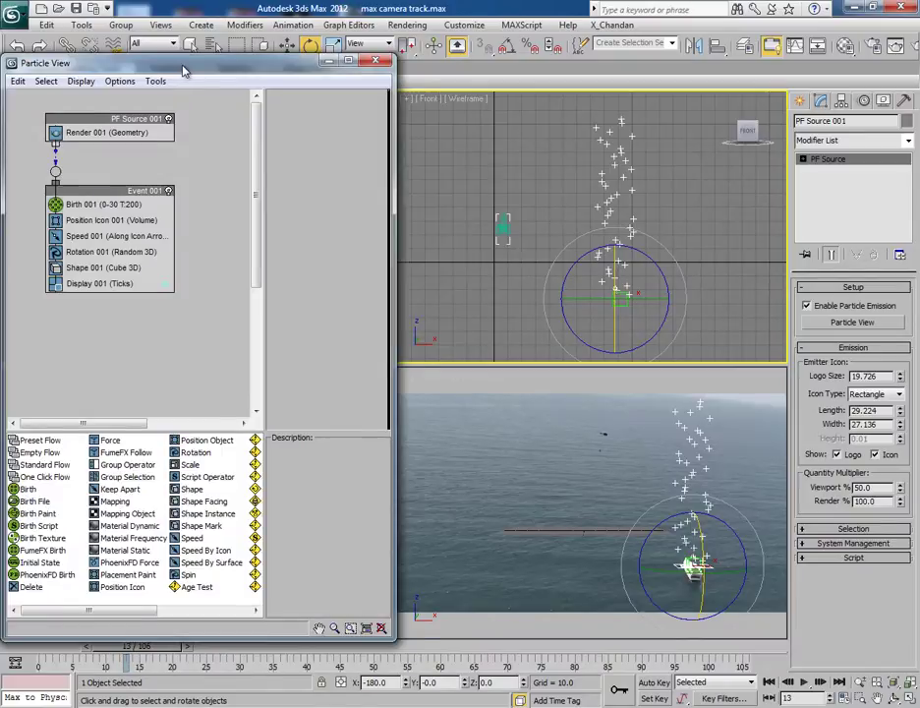
pyautogui.moveTo(183, 71); pyautogui.dragTo(204, 71)
pyautogui.click(125, 205)
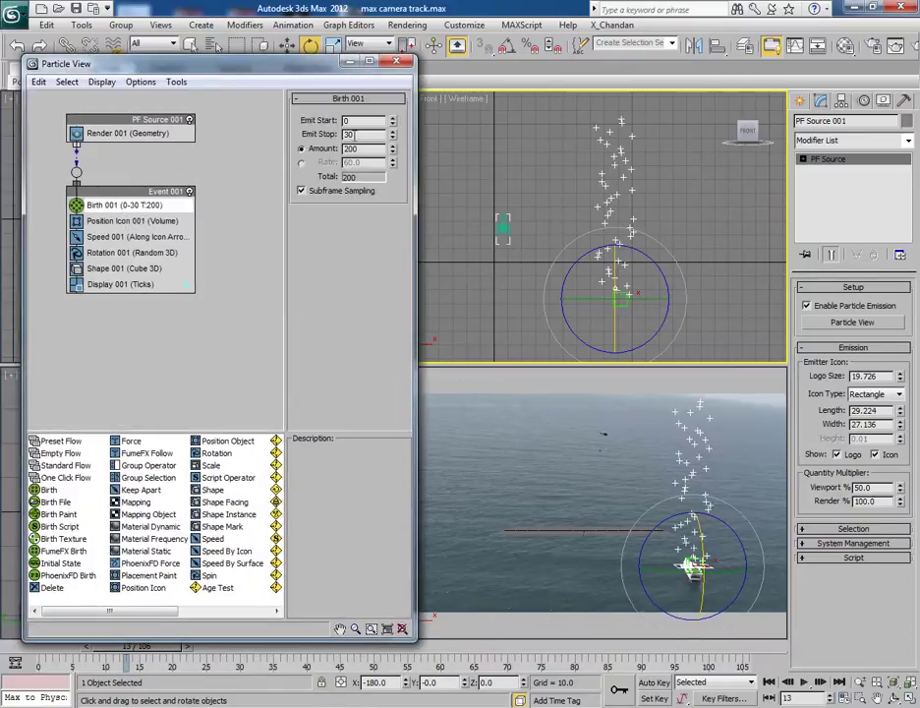
pyautogui.moveTo(358, 134); pyautogui.dragTo(290, 140)
pyautogui.press('Return')
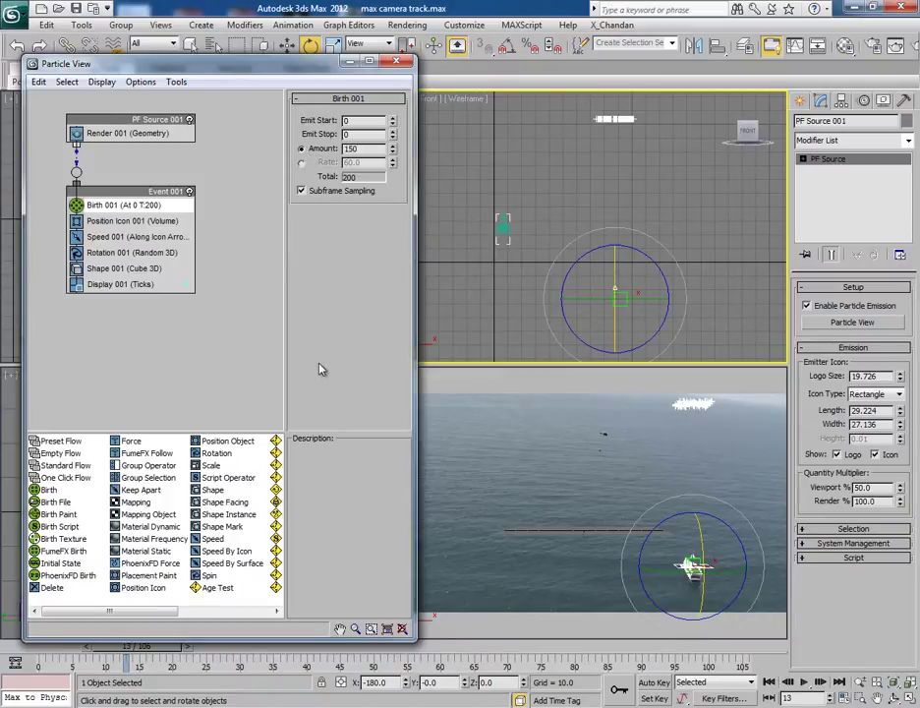
# - Shorten the Particle View window, show the Speed operator's settings and scrub to frame 6 to preview the particle motion
pyautogui.moveTo(304, 640); pyautogui.dragTo(304, 591)
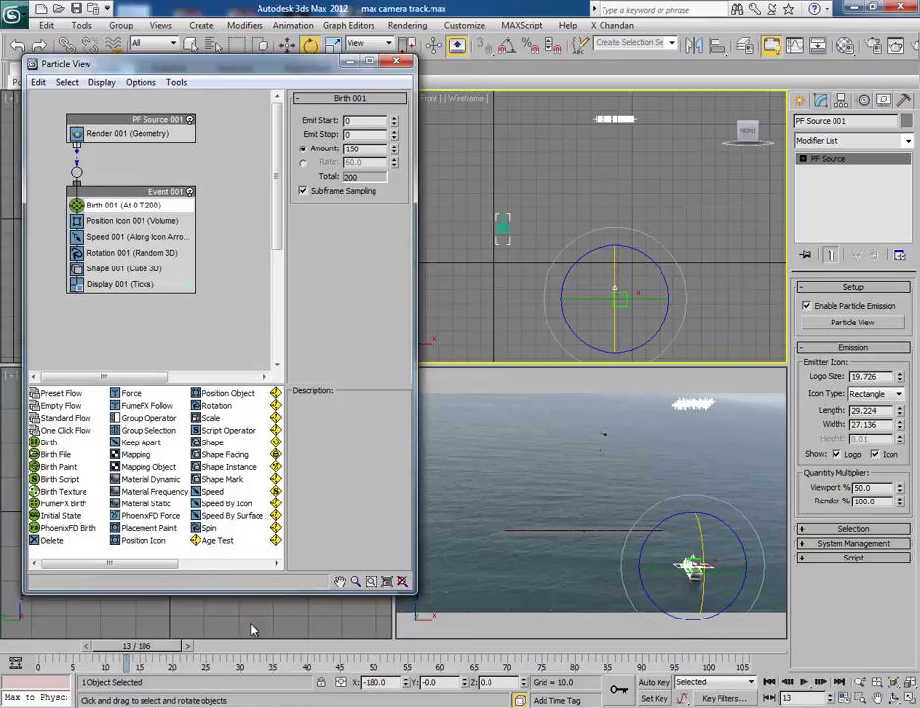
pyautogui.moveTo(138, 646); pyautogui.dragTo(40, 645)
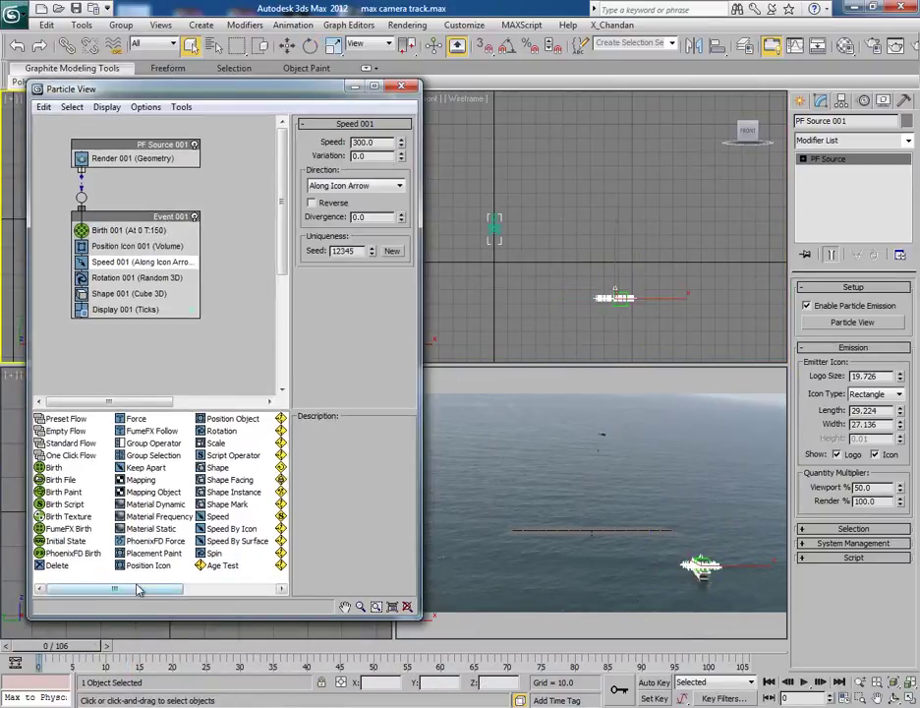
pyautogui.moveTo(88, 648); pyautogui.dragTo(113, 651)
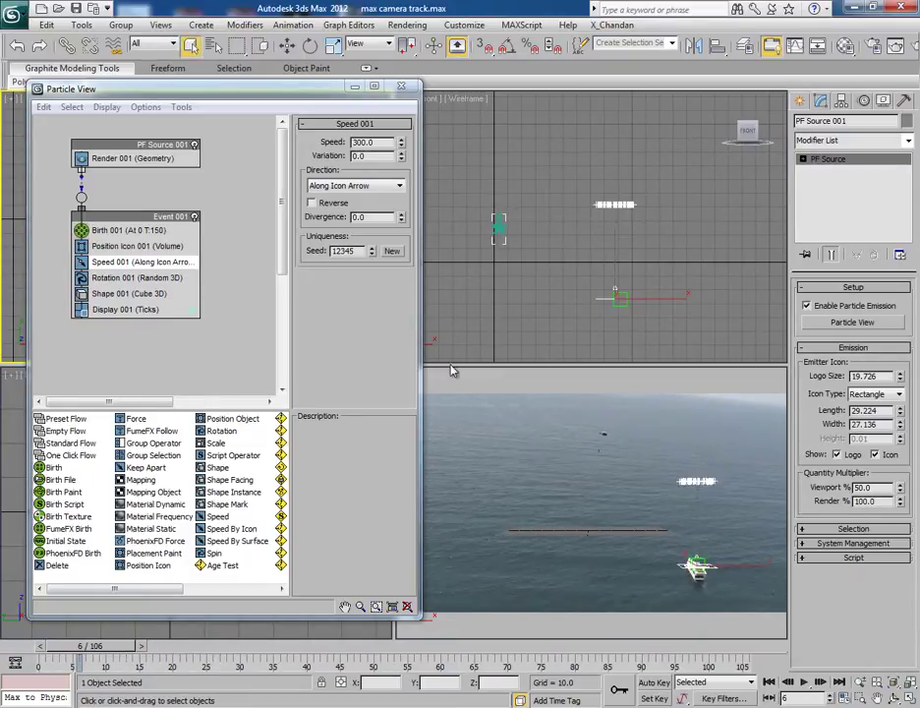
# - Create a Gravity space warp beside the boat at about X 25.6, Y -271.5, with an icon size of about 3.1
pyautogui.click(800, 101)
pyautogui.click(891, 124)
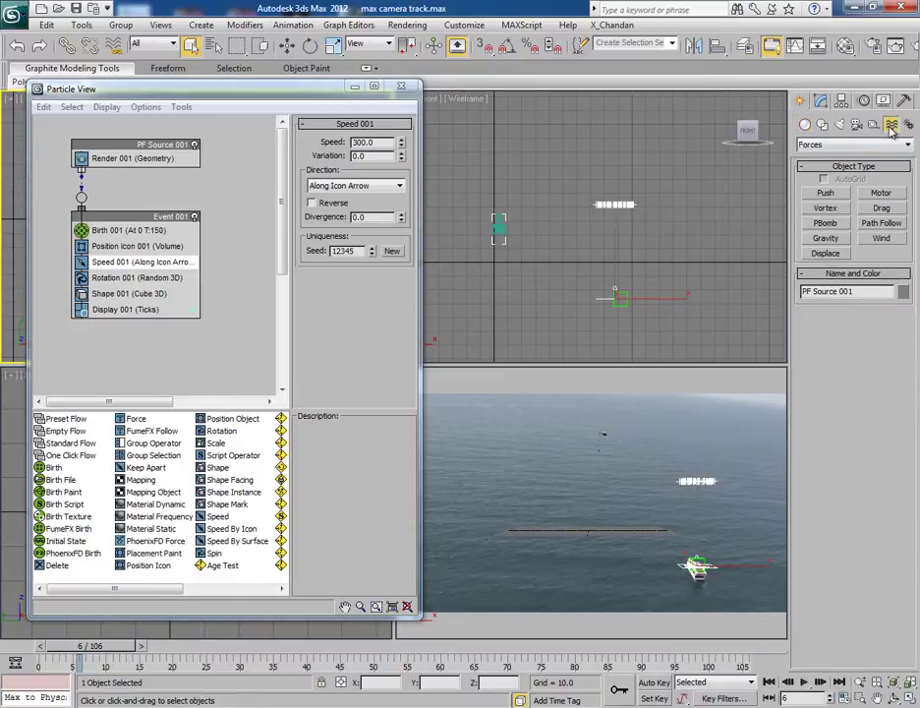
pyautogui.click(826, 238)
pyautogui.moveTo(649, 566); pyautogui.dragTo(650, 572)
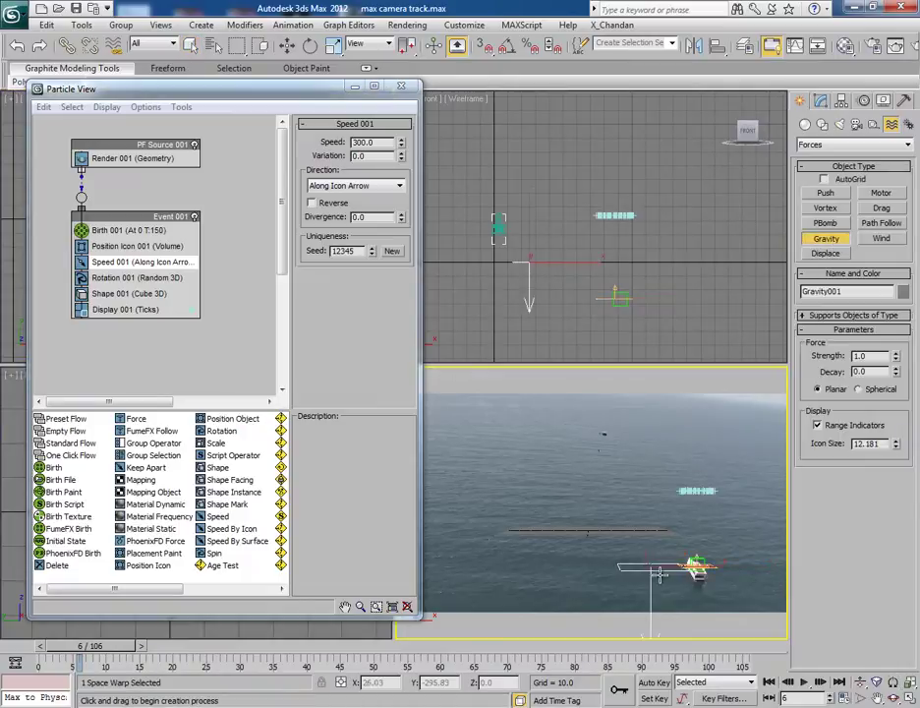
# - Create a Drag space warp at about X 46.8, Y -295.8 and set its linear damping to 10 on X, Y and Z
pyautogui.click(883, 209)
pyautogui.moveTo(557, 261); pyautogui.dragTo(565, 267)
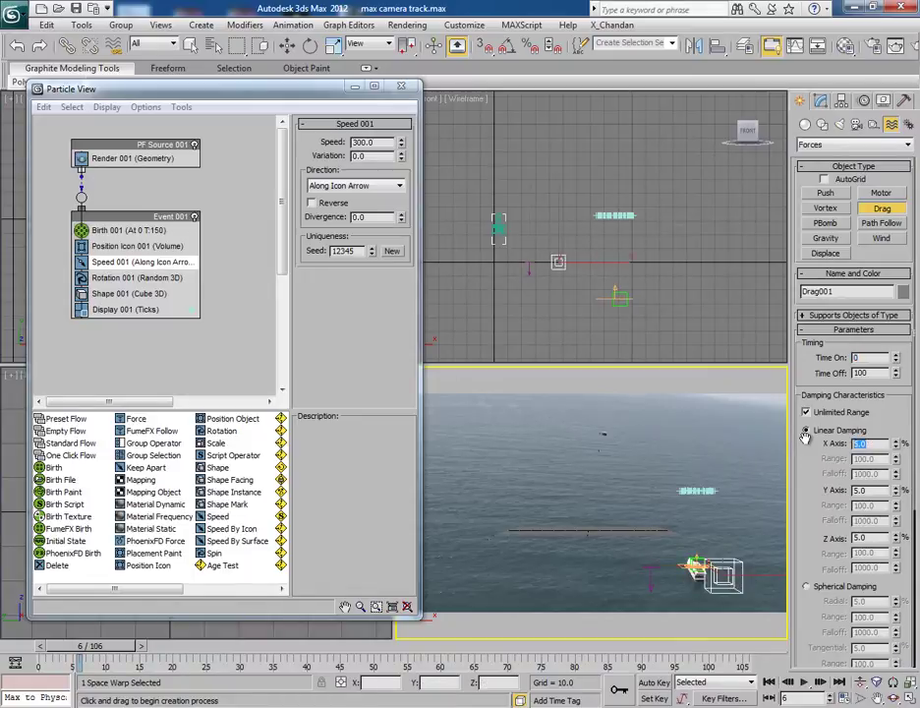
pyautogui.press('Tab')
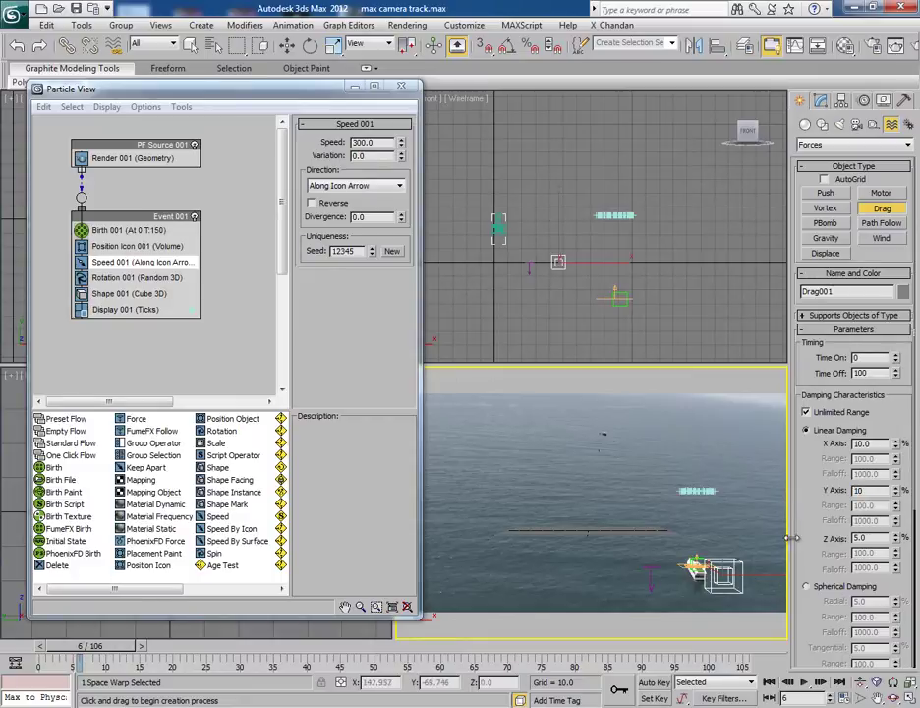
pyautogui.press('Tab')
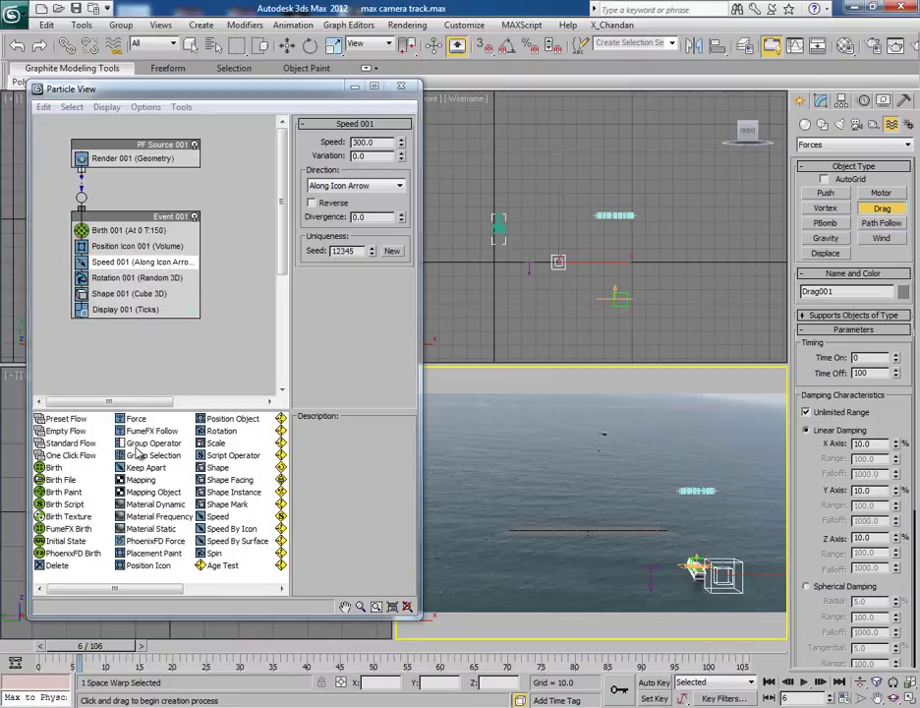
# - Add a Force operator below Speed in Event 001, assign Gravity001 and Drag001 to it, and scrub to frame 4
pyautogui.moveTo(136, 418); pyautogui.dragTo(111, 280)
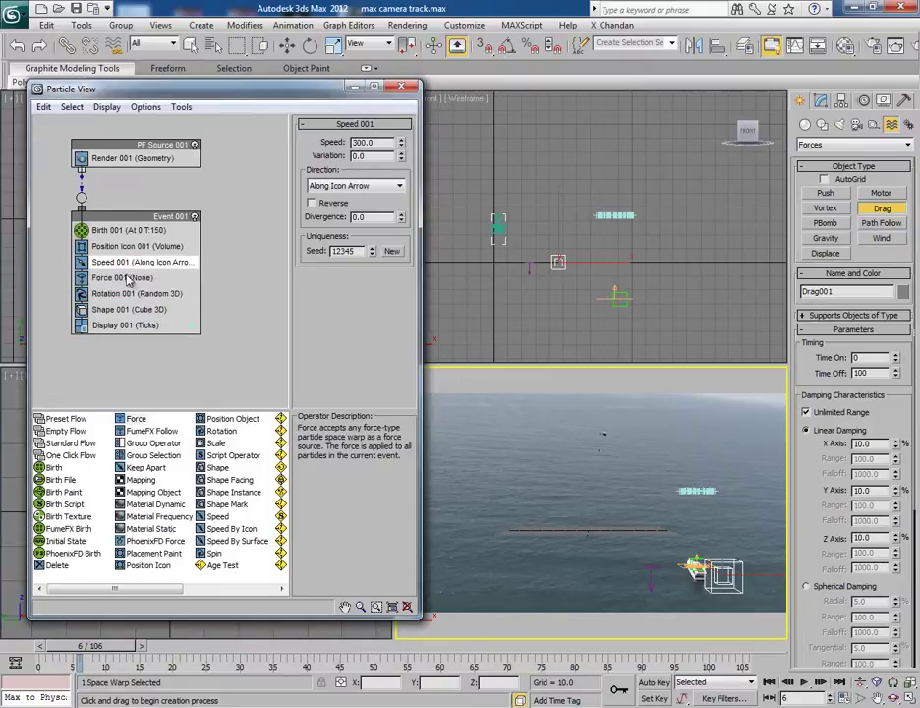
pyautogui.click(339, 207)
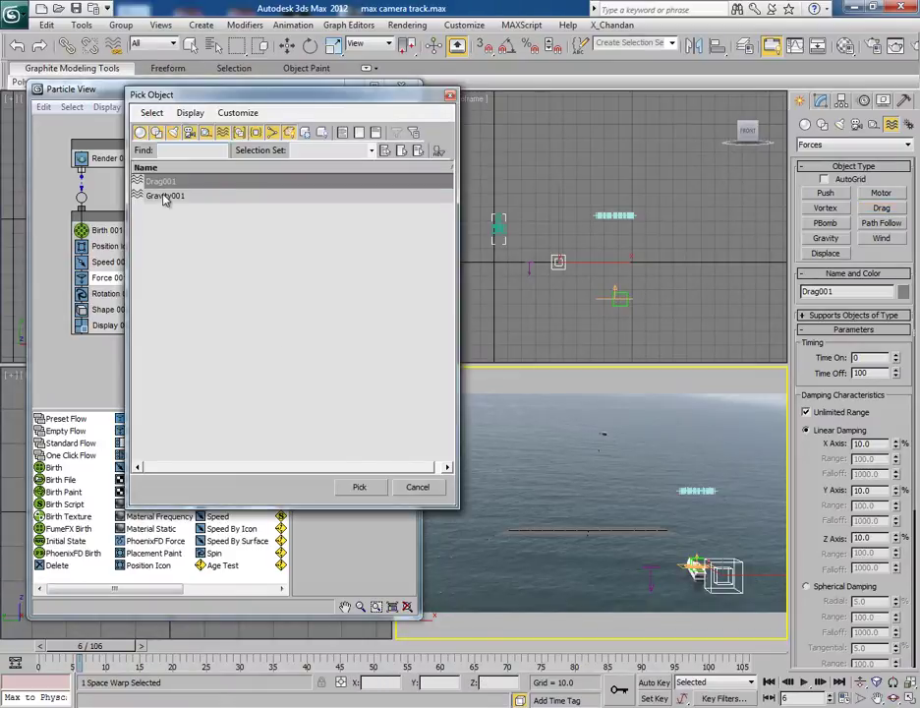
pyautogui.keyDown('ctrl'); pyautogui.click(165, 197); pyautogui.keyUp('ctrl')
pyautogui.press('Return')
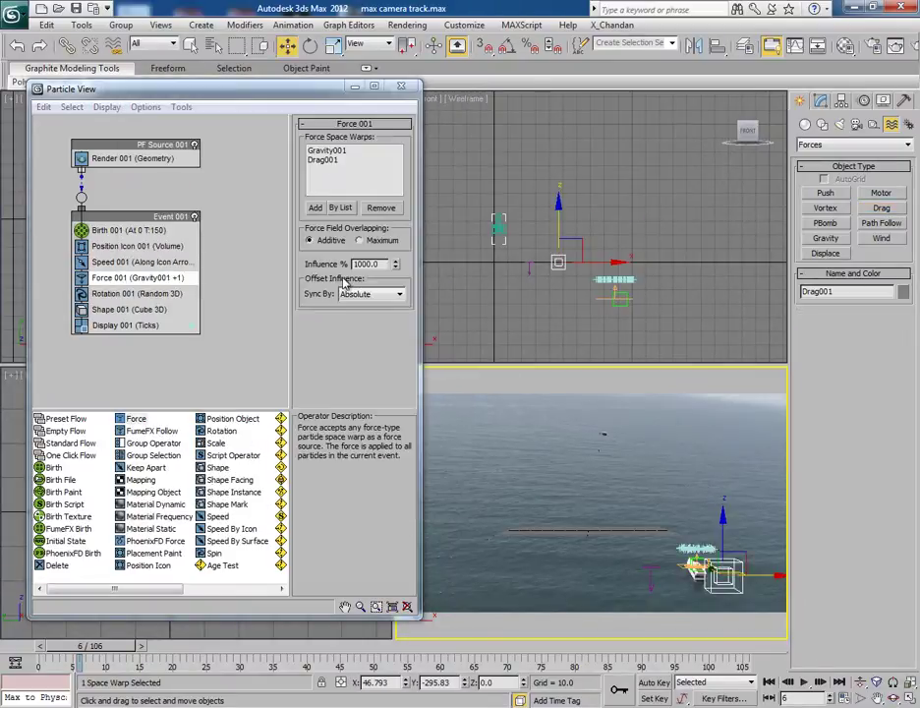
pyautogui.moveTo(93, 644)
pyautogui.mouseDown()
pyautogui.moveTo(57, 645)
pyautogui.moveTo(95, 644)
pyautogui.moveTo(82, 627)
pyautogui.mouseUp()
pyautogui.press('w')
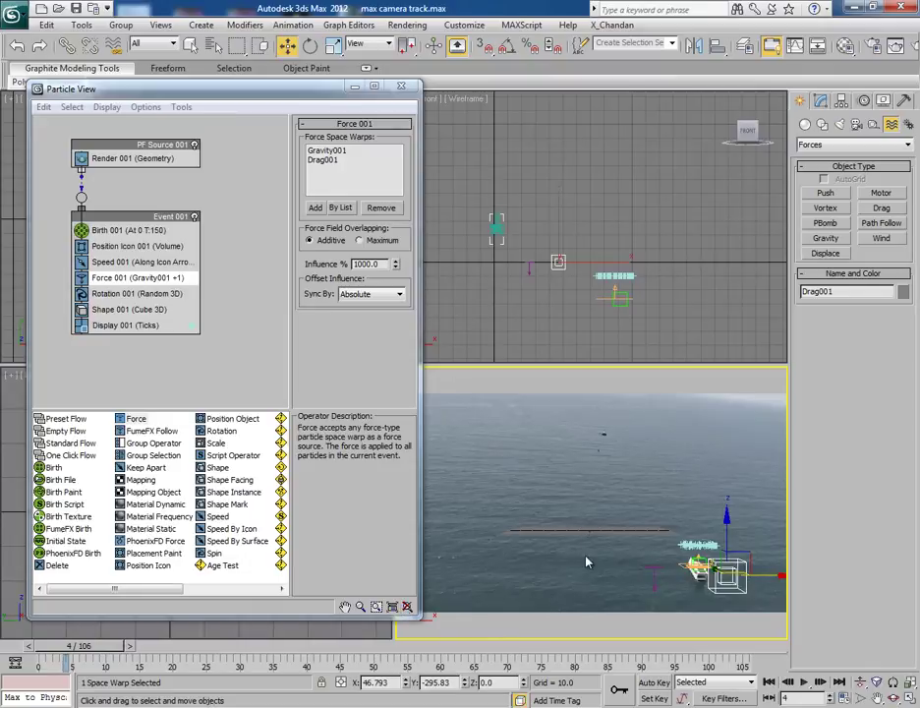
# - Reduce the Gravity space warp's strength to 0.39 and scrub to frame 10 to check the particles
pyautogui.click(653, 575)
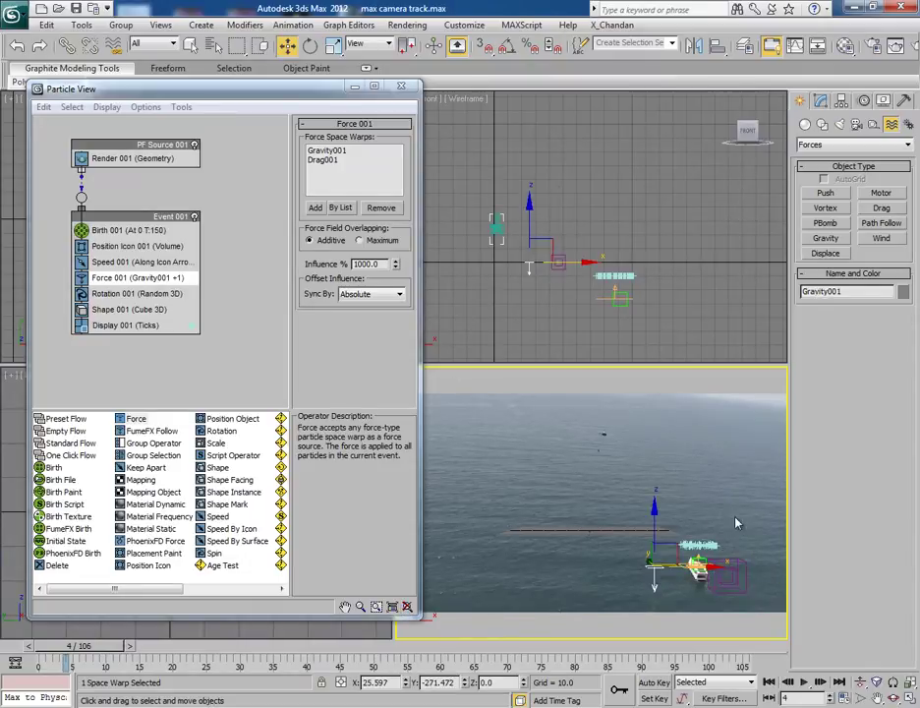
pyautogui.click(820, 99)
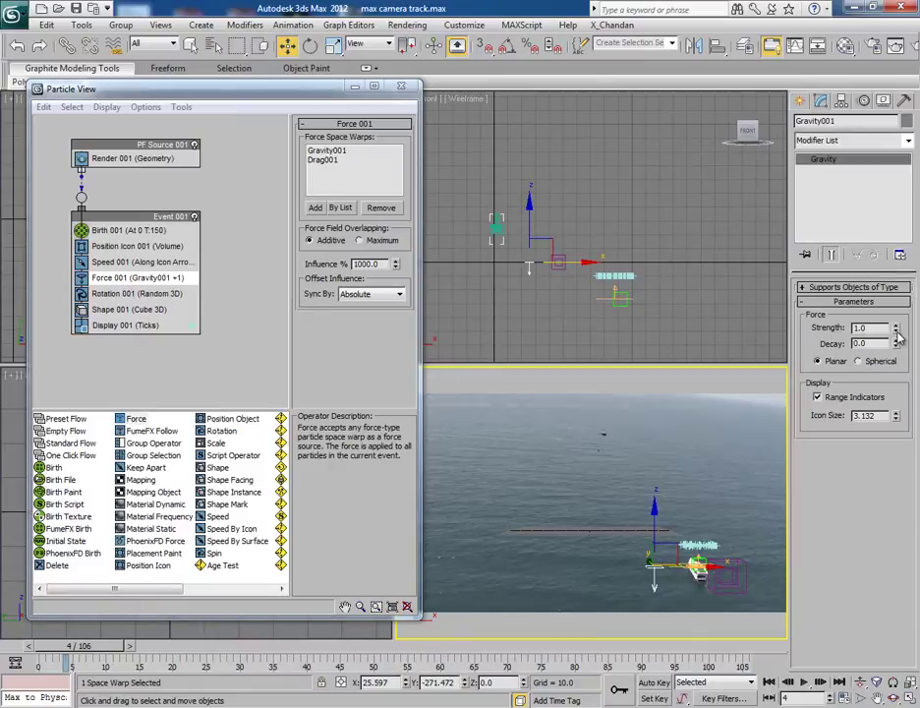
pyautogui.moveTo(896, 334); pyautogui.dragTo(903, 374)
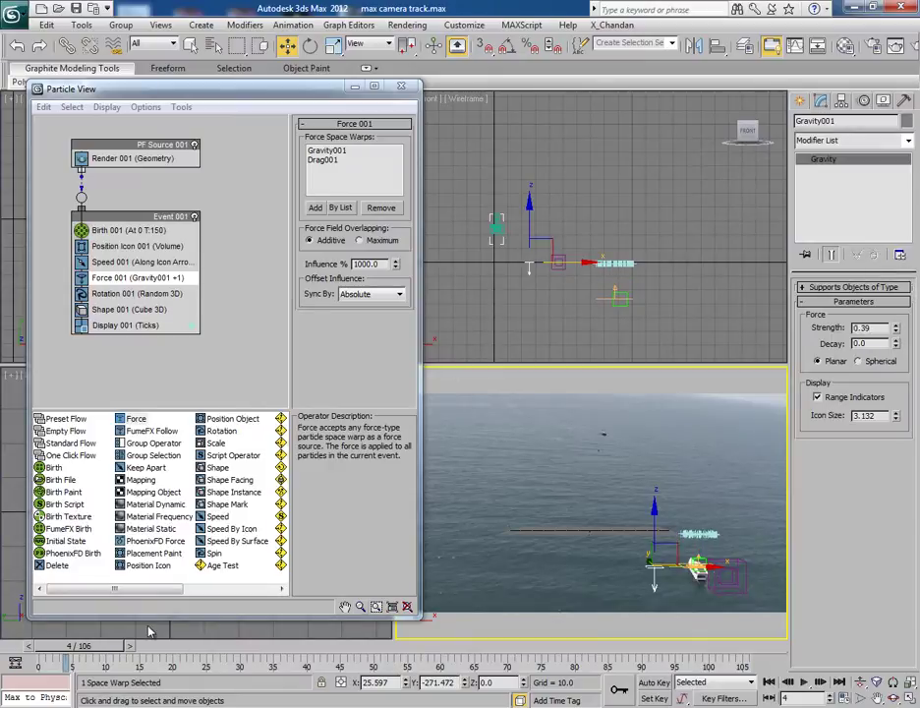
pyautogui.moveTo(98, 652); pyautogui.dragTo(142, 644)
pyautogui.press('w')
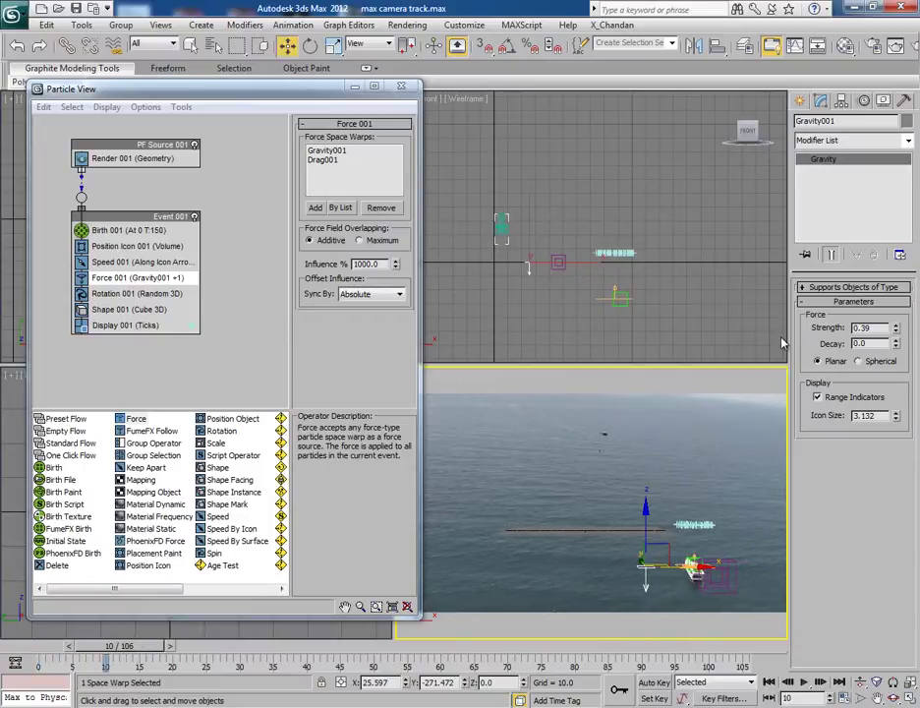
# - In the Speed operator, set Speed to 363, Variation to 1.575 and Divergence to 48.5, previewing the spread at frame 17
pyautogui.click(116, 262)
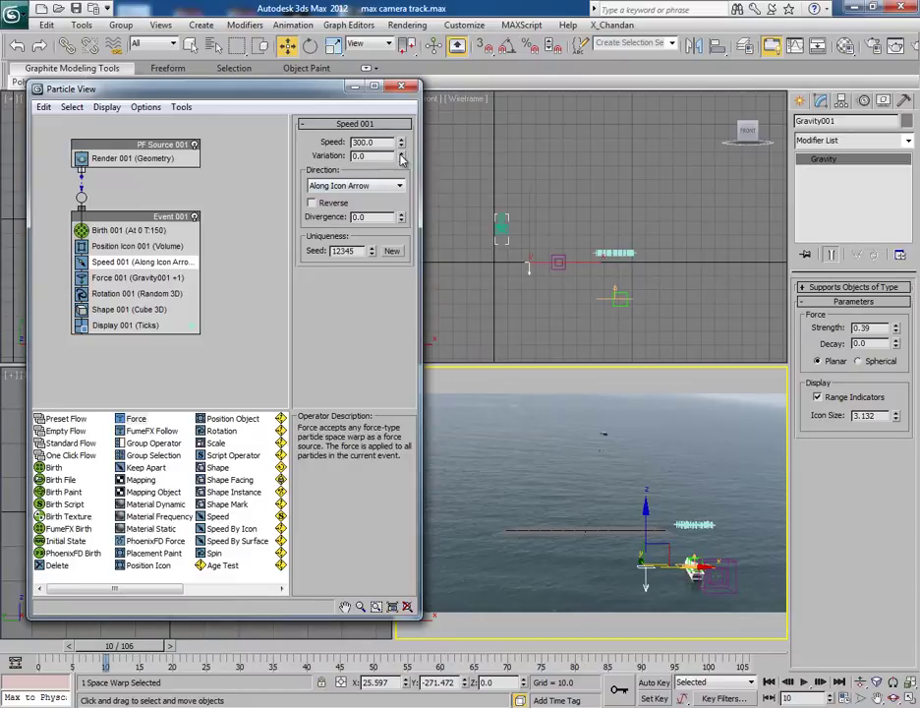
pyautogui.moveTo(400, 218); pyautogui.dragTo(295, 102)
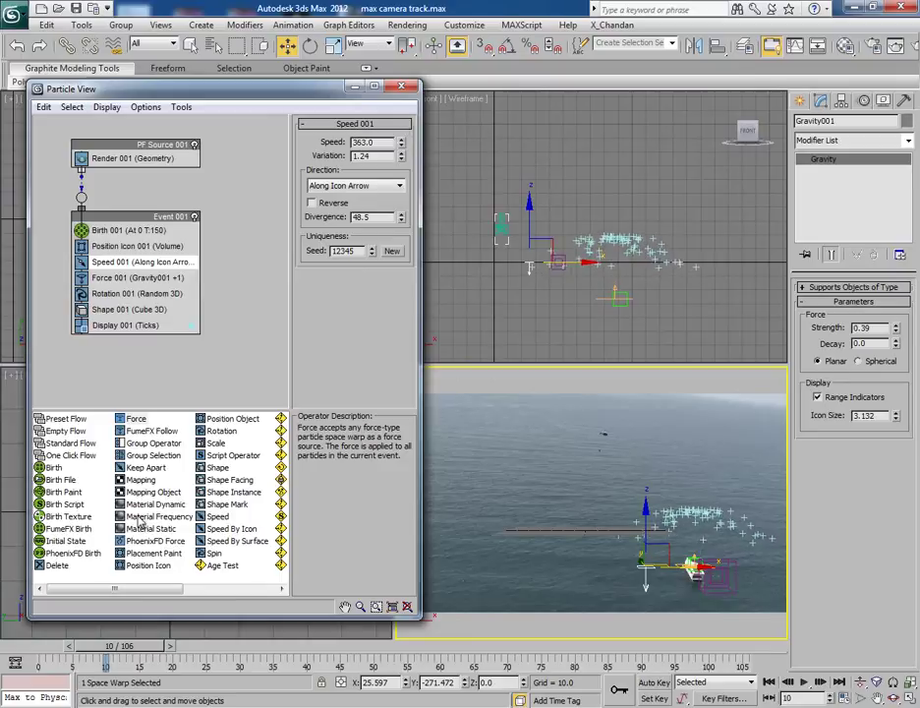
pyautogui.moveTo(148, 650); pyautogui.dragTo(190, 636)
pyautogui.press('w')
pyautogui.moveTo(402, 158); pyautogui.dragTo(414, 143)
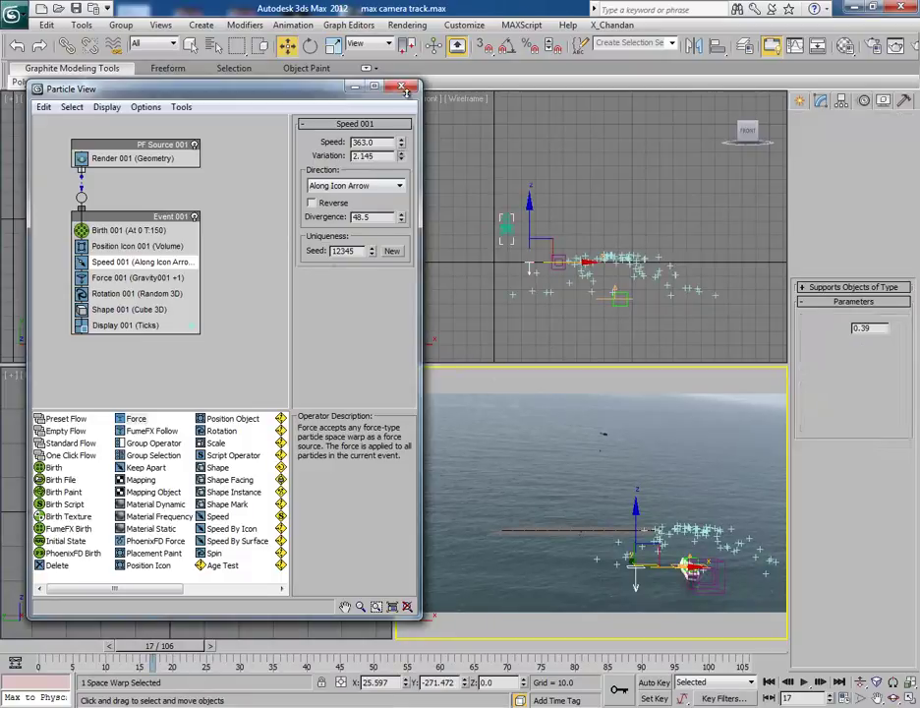
# - Try the Random 3D direction in the Speed operator, scrub the timeline, and switch back to Along Icon Arrow
pyautogui.click(393, 187)
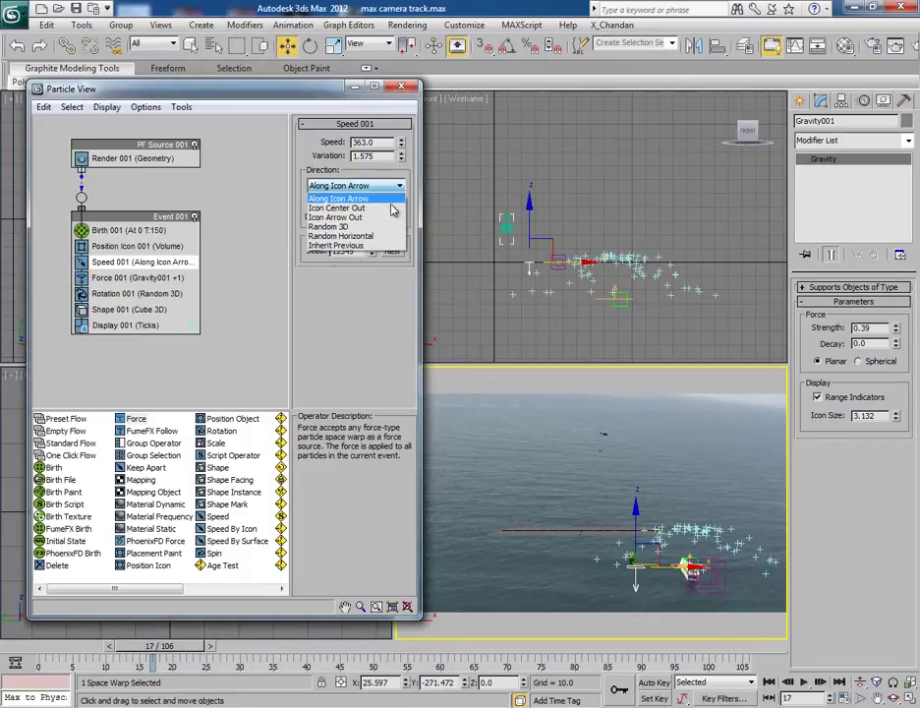
pyautogui.click(344, 228)
pyautogui.moveTo(148, 650); pyautogui.dragTo(92, 649)
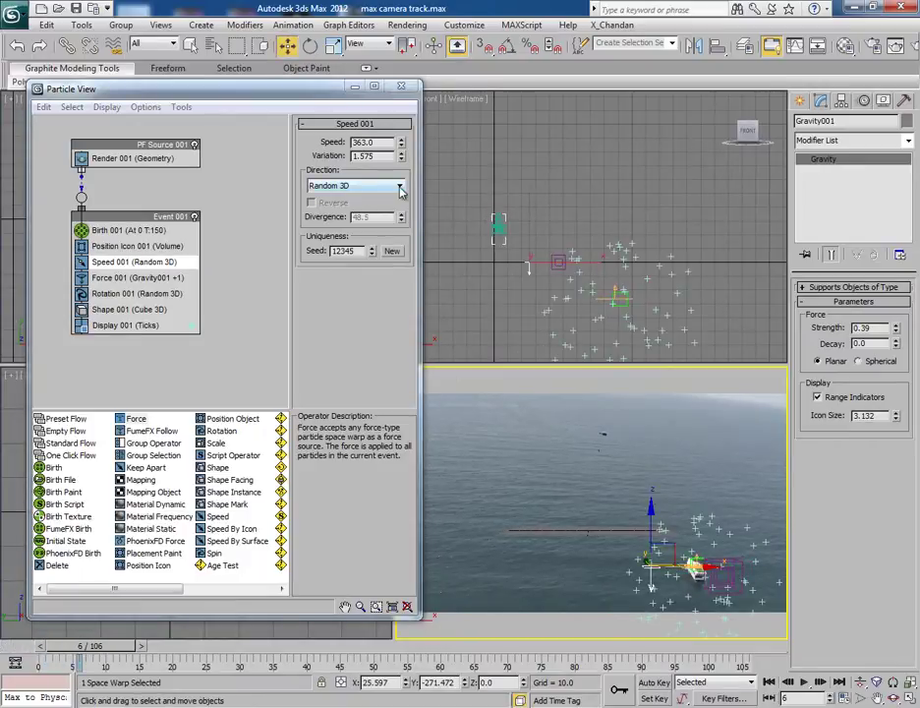
pyautogui.click(400, 188)
pyautogui.click(379, 197)
pyautogui.click(140, 647)
pyautogui.click(139, 646)
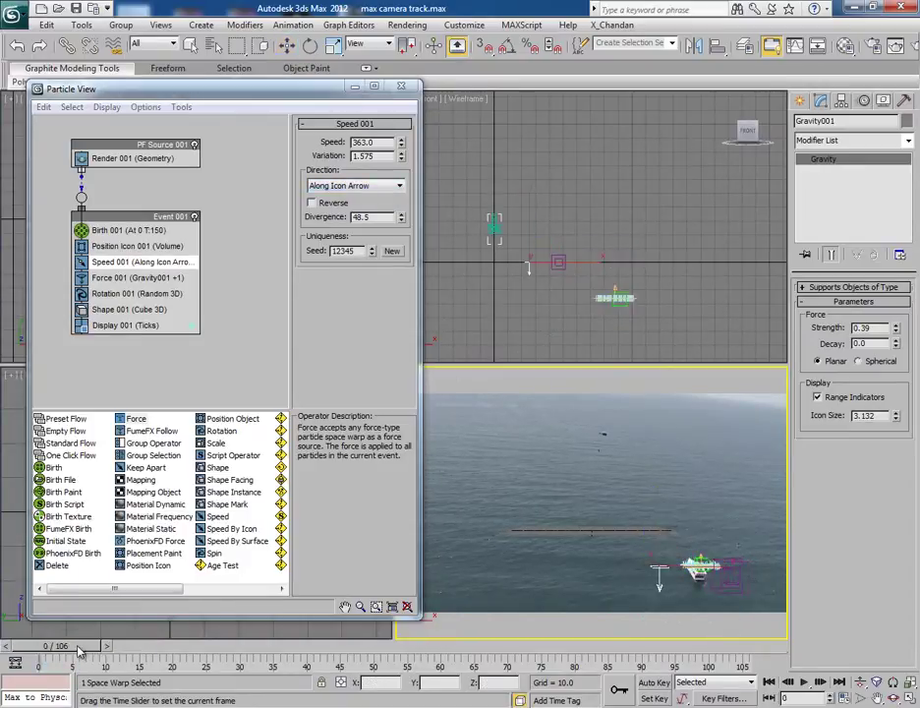
# - Raise the Speed operator's Divergence to 52 and scrub to frame 9 to preview the spread
pyautogui.moveTo(401, 218); pyautogui.dragTo(426, 209)
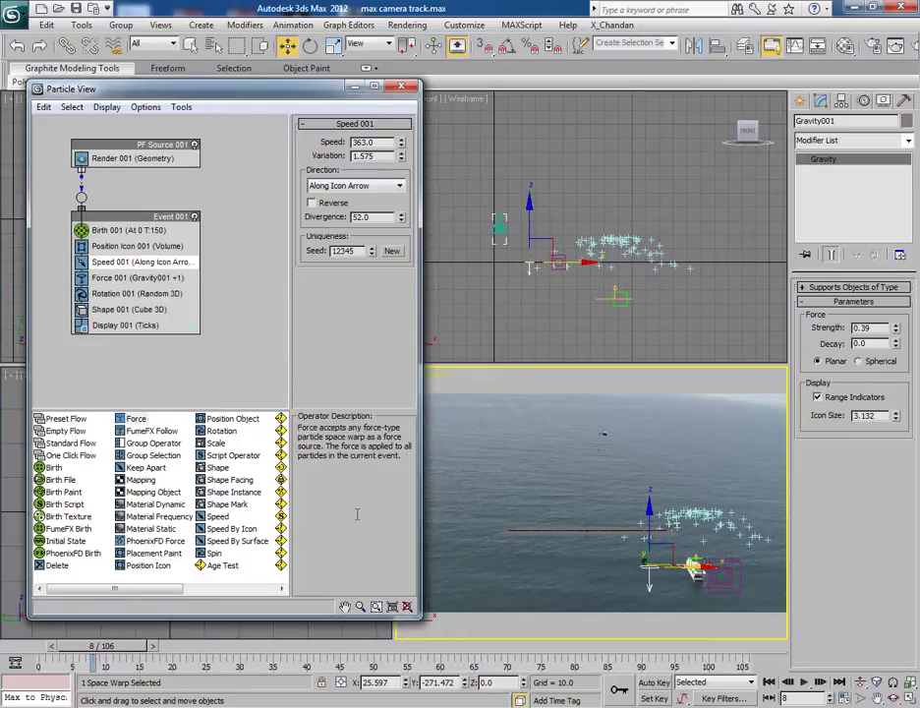
pyautogui.moveTo(155, 654); pyautogui.dragTo(131, 654)
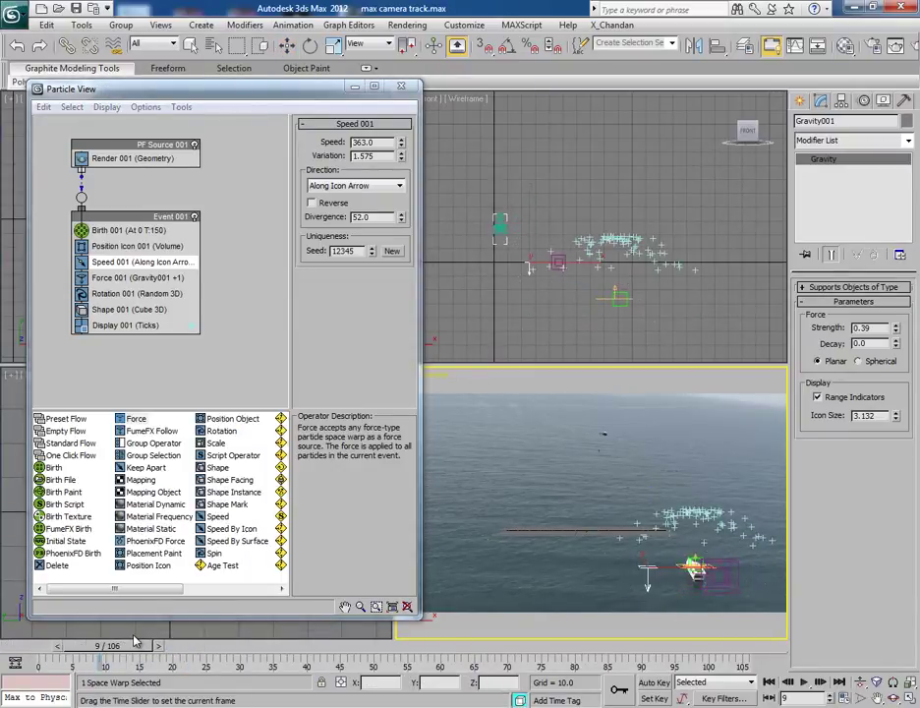
pyautogui.press('w')
# - Lower the Gravity space warp's strength to 0.08 and scrub to frame 24 to check the particle fall
pyautogui.moveTo(896, 330); pyautogui.dragTo(907, 360)
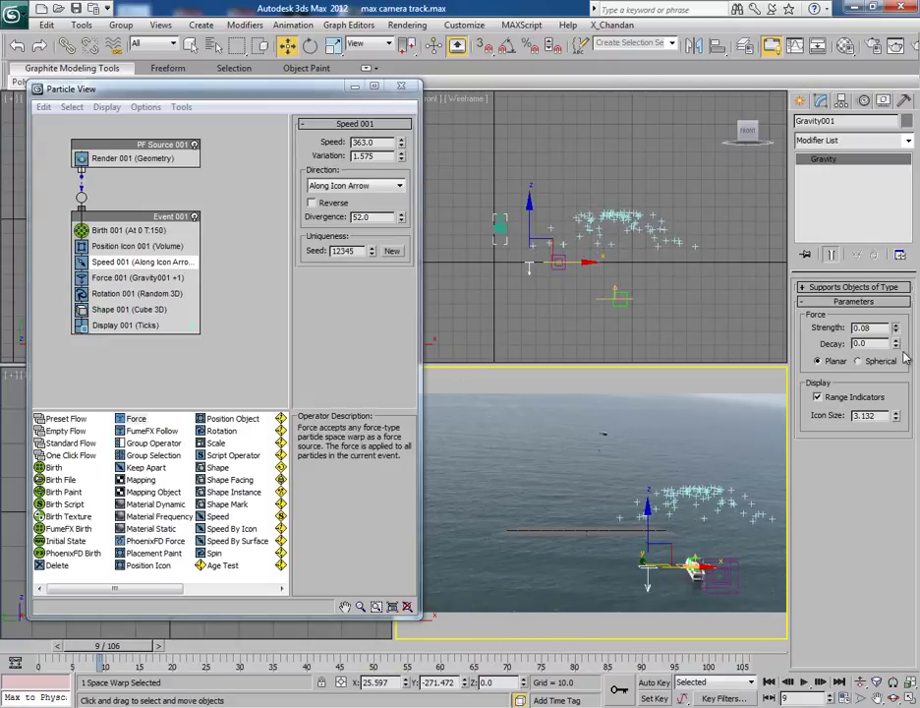
pyautogui.moveTo(165, 657); pyautogui.dragTo(314, 648)
pyautogui.press('w')
pyautogui.moveTo(233, 669); pyautogui.dragTo(204, 650)
# - Set the Drag space warp's linear damping to X 16, Y 24 and Z 11, and play the animation to frame 32
pyautogui.click(691, 578)
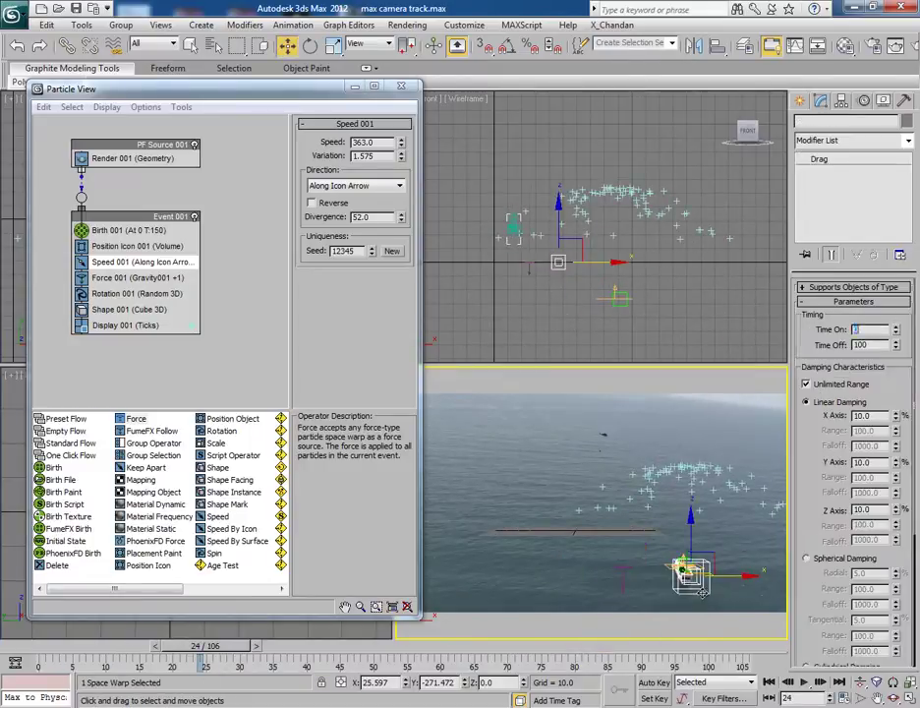
pyautogui.click(902, 420)
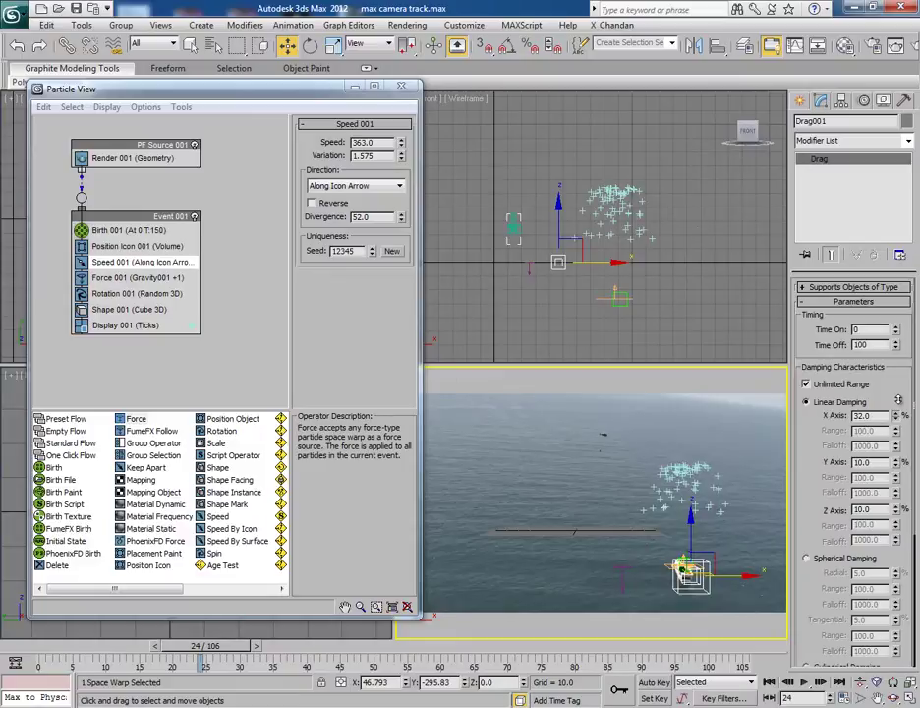
pyautogui.moveTo(905, 420)
pyautogui.mouseDown()
pyautogui.moveTo(910, 406)
pyautogui.moveTo(911, 414)
pyautogui.mouseUp()
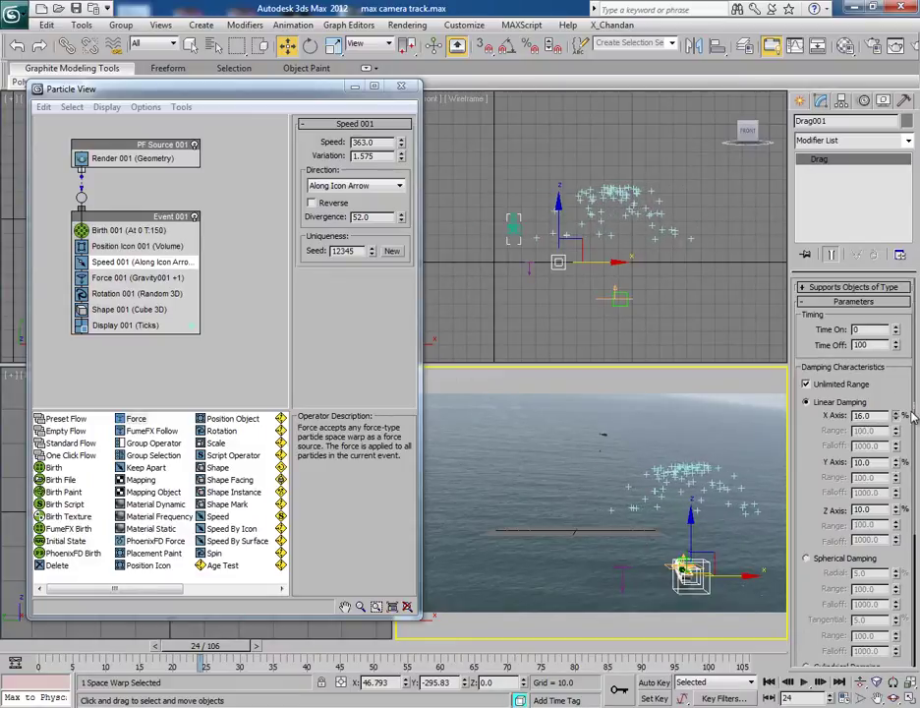
pyautogui.click(896, 459)
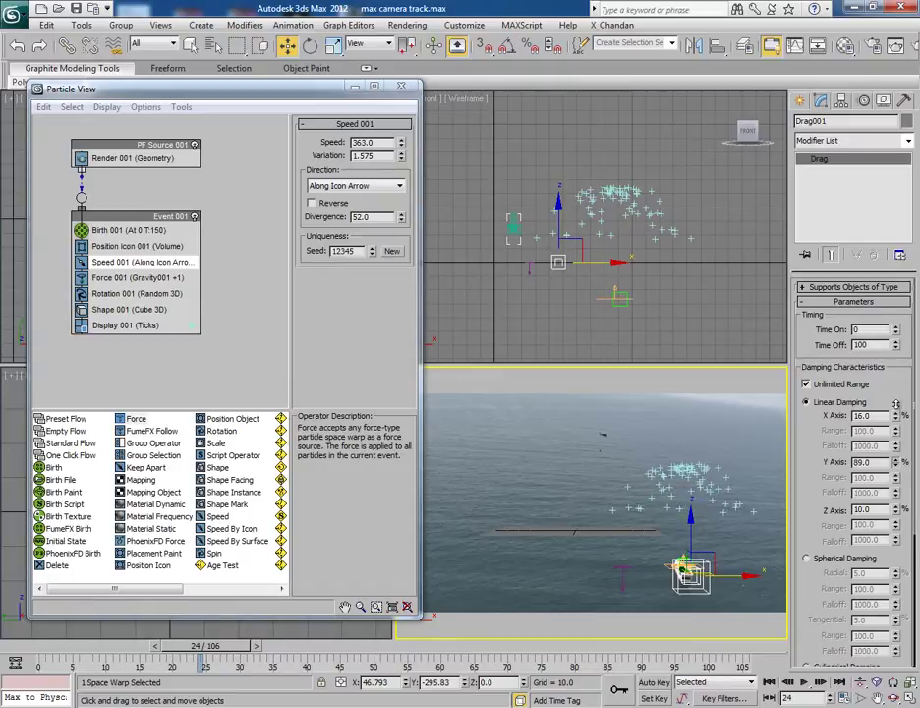
pyautogui.moveTo(899, 460); pyautogui.dragTo(900, 451)
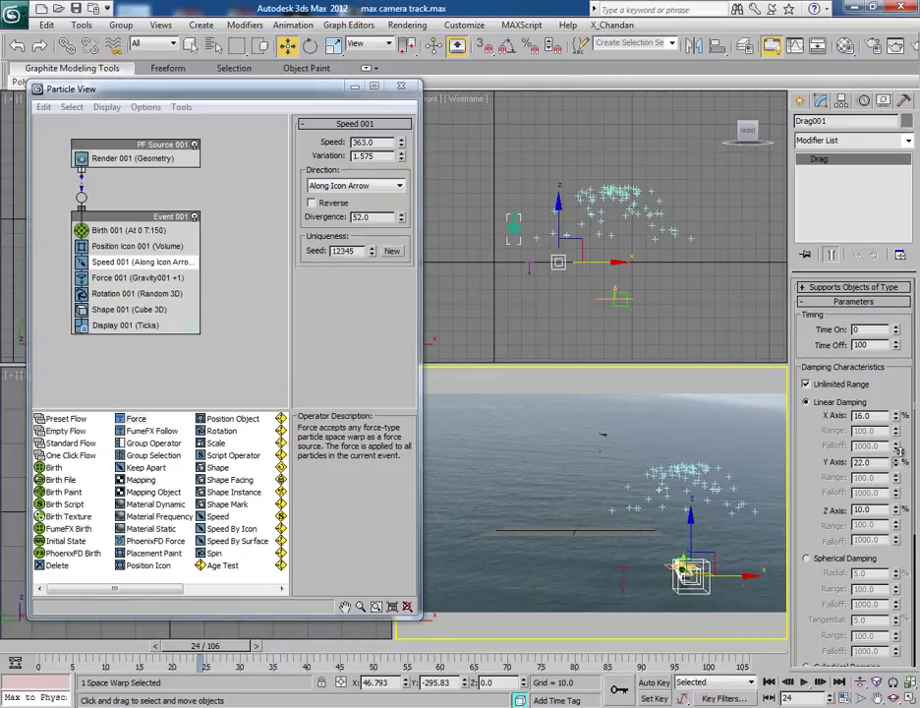
pyautogui.click(895, 508)
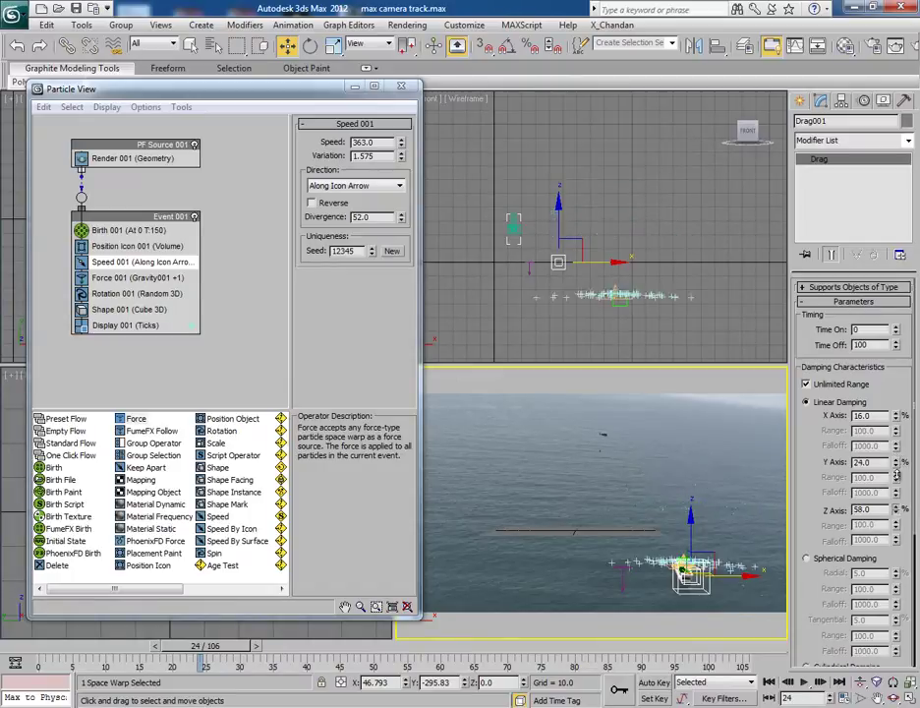
pyautogui.click(804, 681)
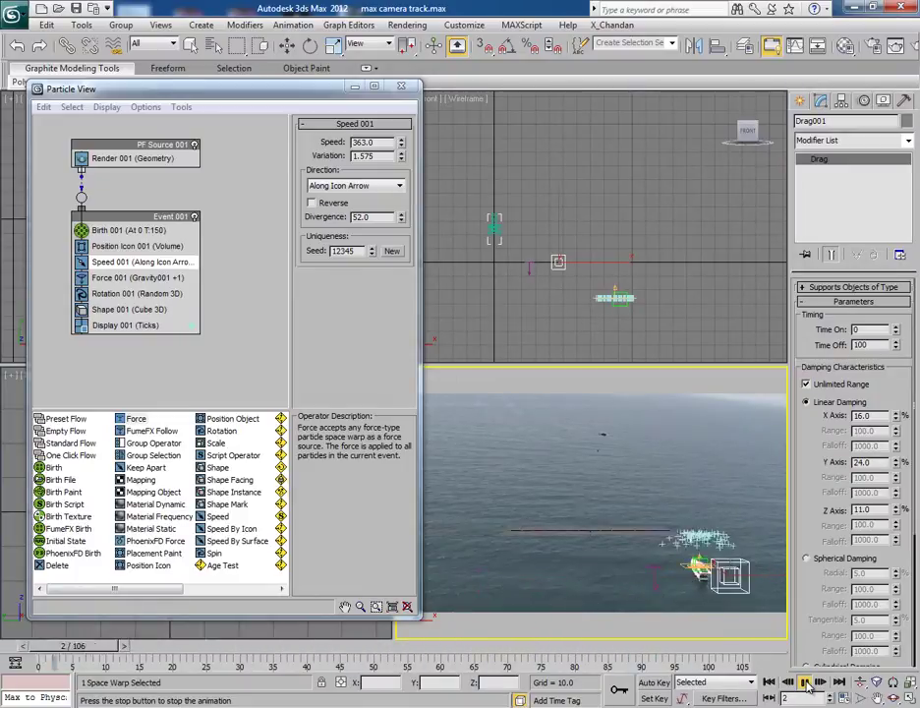
pyautogui.click(804, 682)
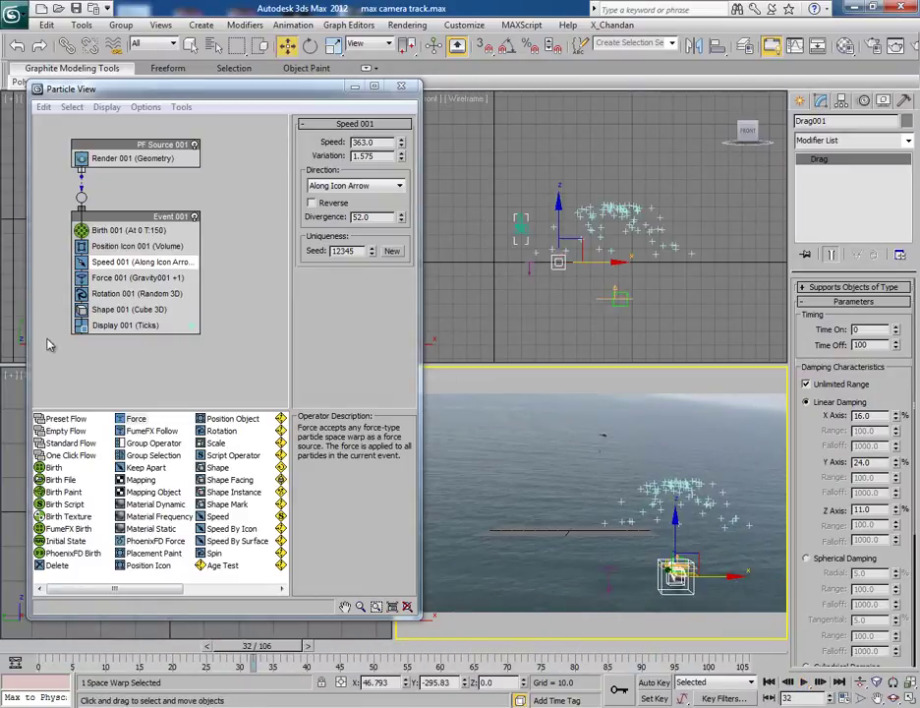
# - Change the Display operator's type to Geometry, then play and scrub the animation to frame 19 to preview the cube particles
pyautogui.click(127, 324)
pyautogui.click(400, 149)
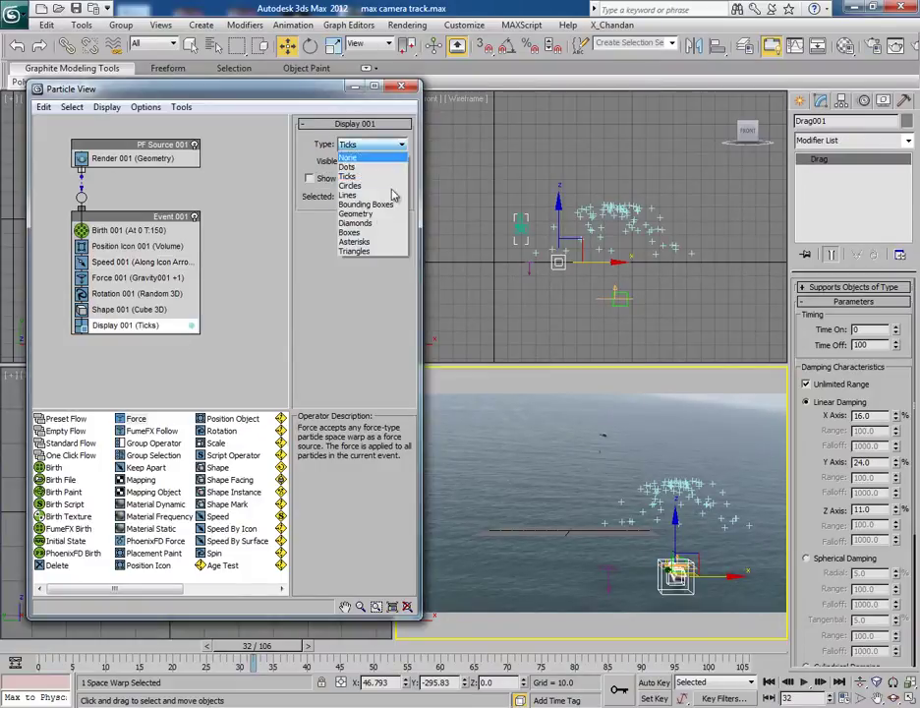
pyautogui.click(360, 228)
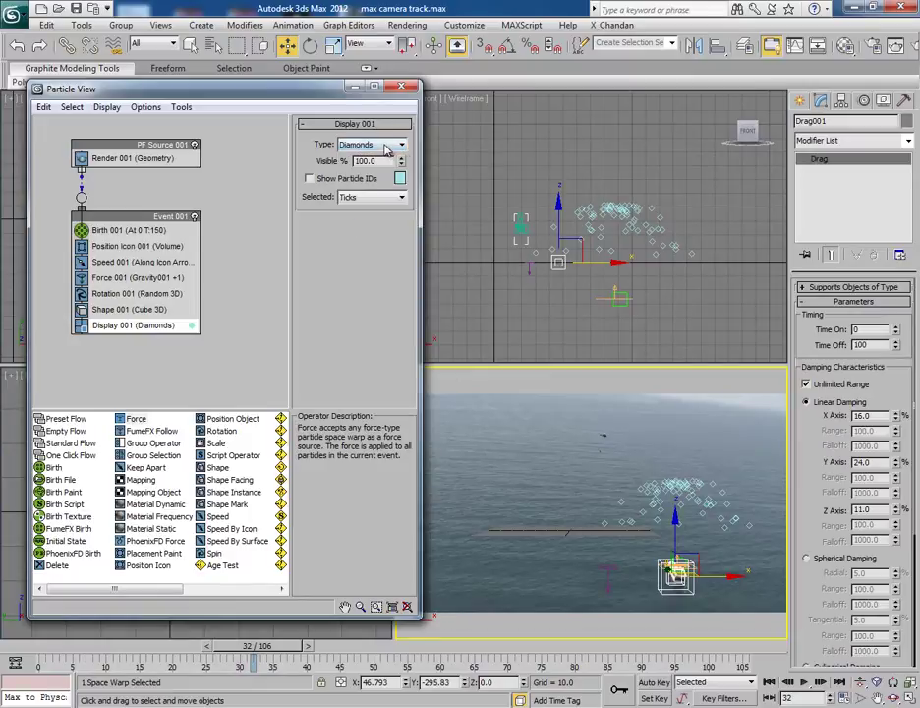
pyautogui.click(388, 147)
pyautogui.click(360, 217)
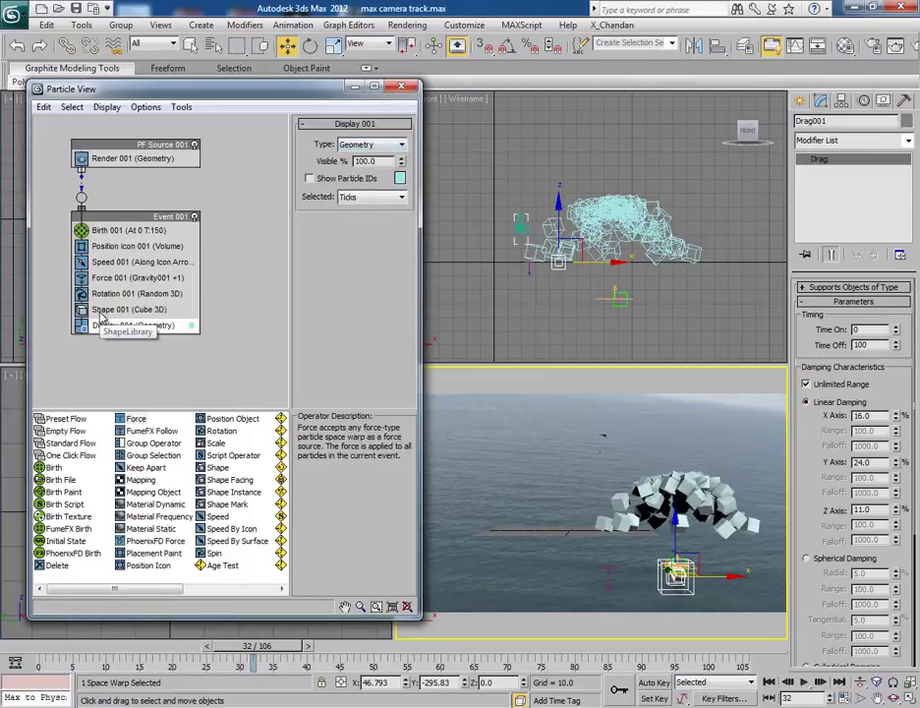
pyautogui.click(804, 682)
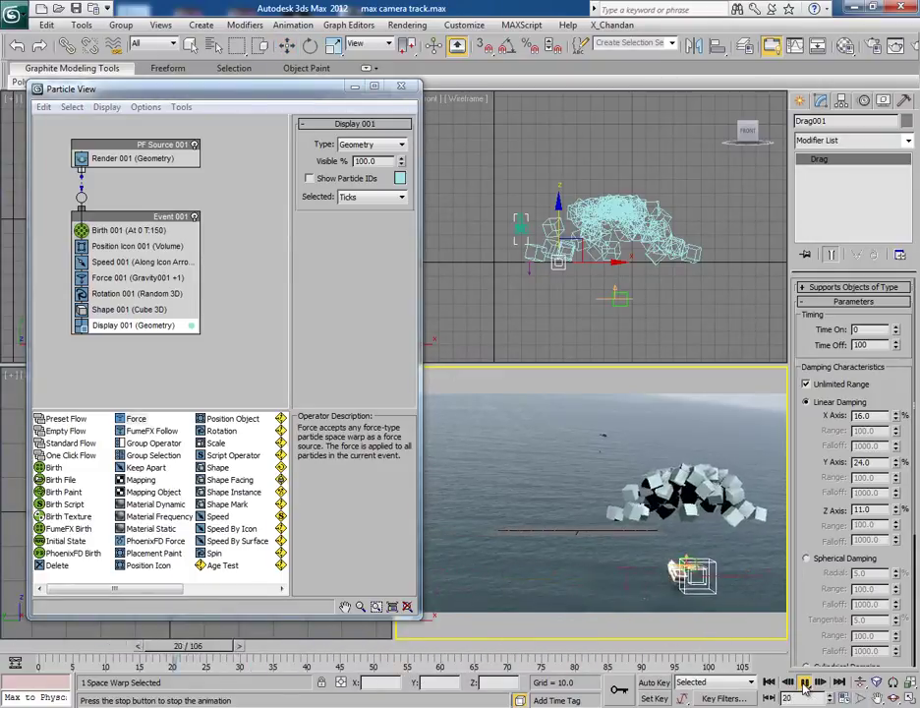
pyautogui.press('w')
pyautogui.click(249, 644)
pyautogui.moveTo(248, 643); pyautogui.dragTo(123, 644)
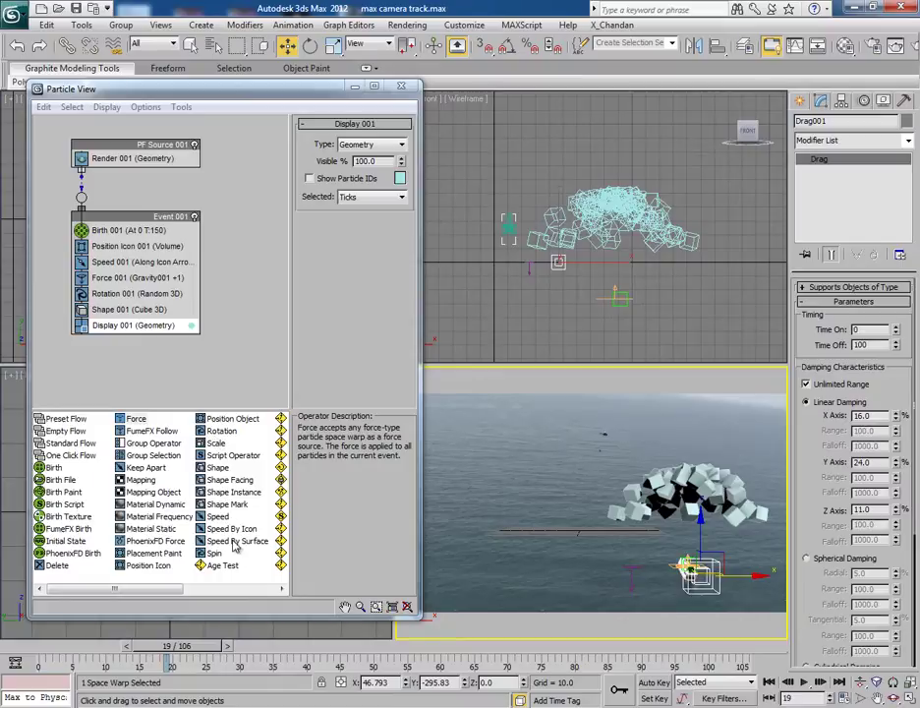
# - Add a Spin operator between Force and Rotation in Event 001, and play the animation from frame 0 to preview the tumbling cubes
pyautogui.moveTo(222, 557); pyautogui.dragTo(128, 294)
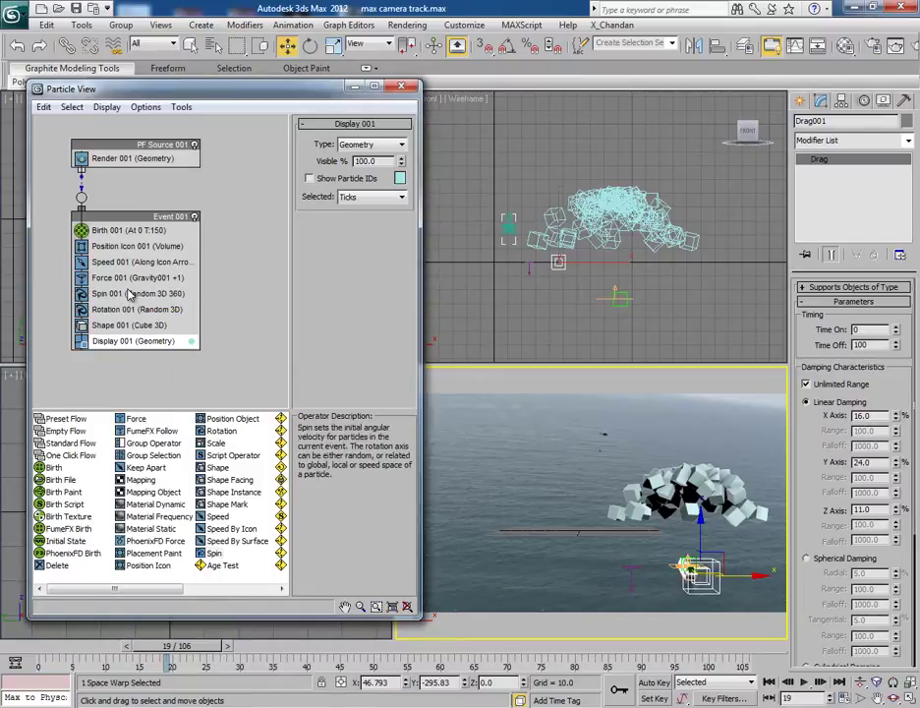
pyautogui.click(132, 293)
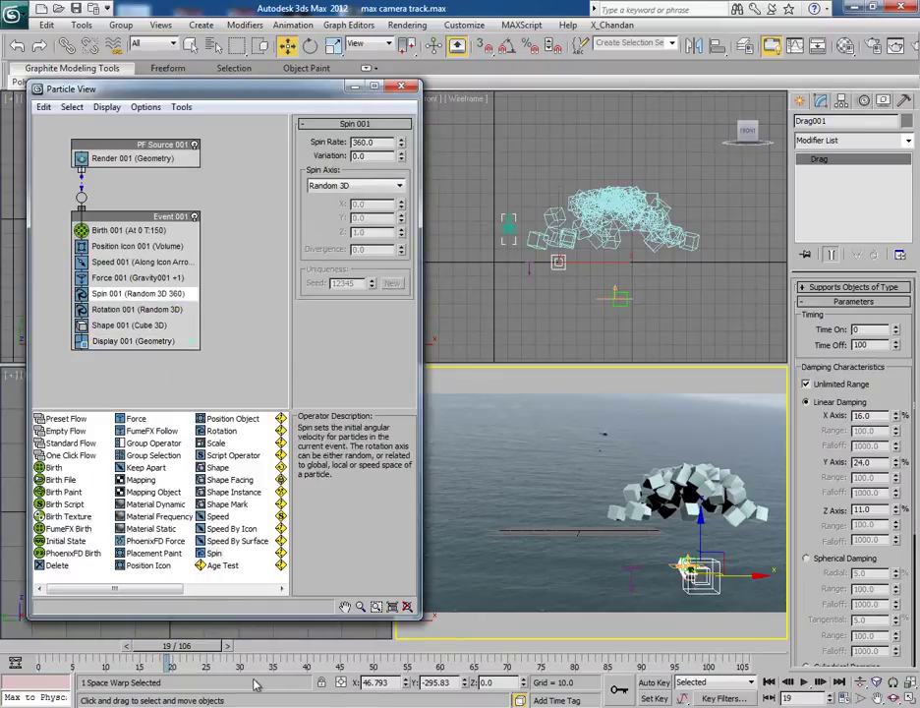
pyautogui.moveTo(190, 646); pyautogui.dragTo(79, 657)
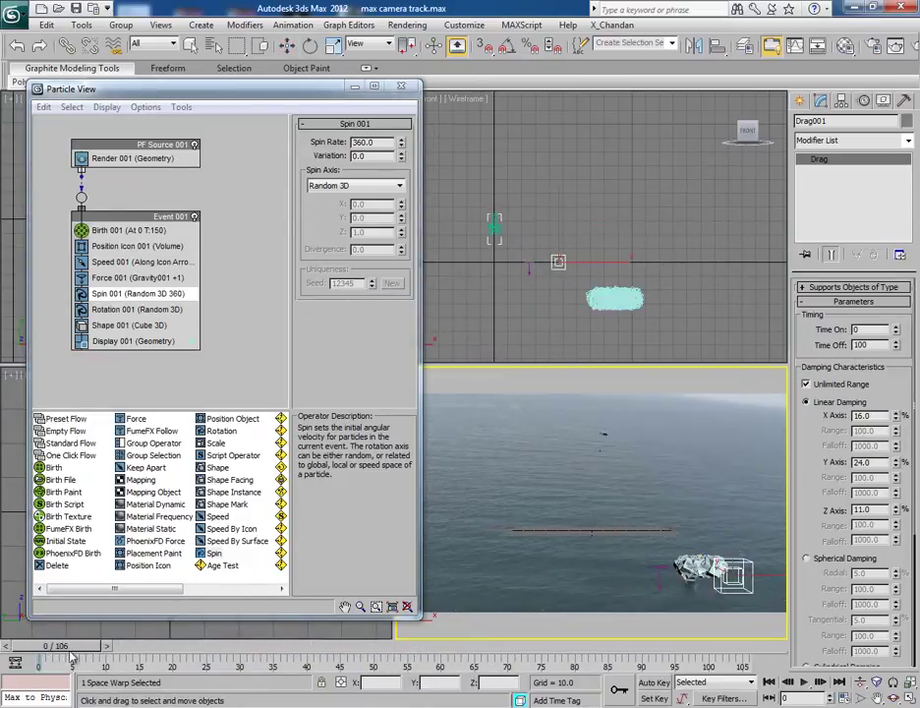
pyautogui.click(805, 682)
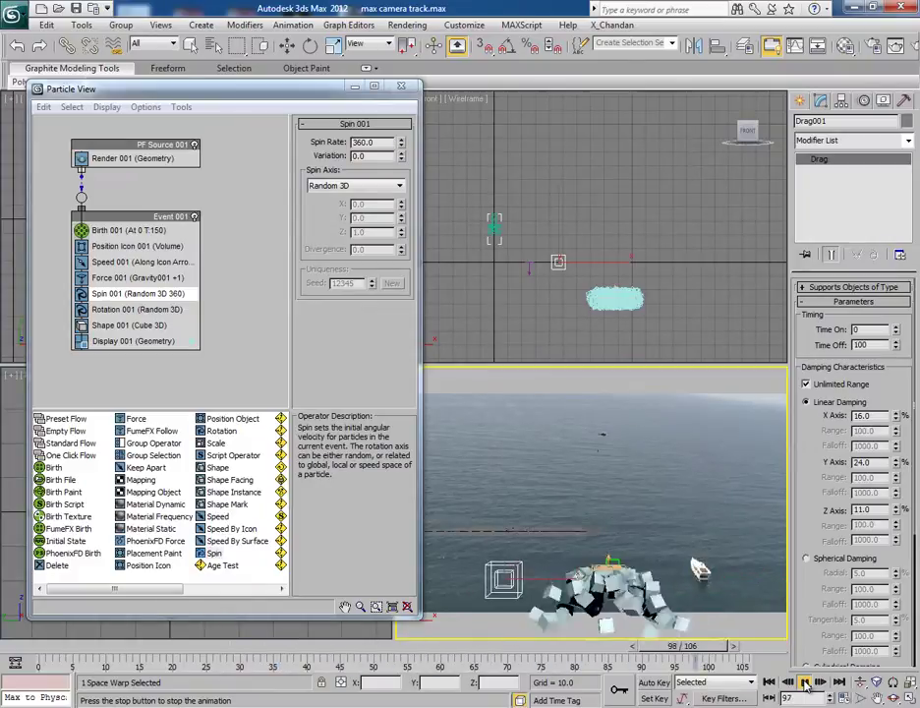
pyautogui.click(805, 682)
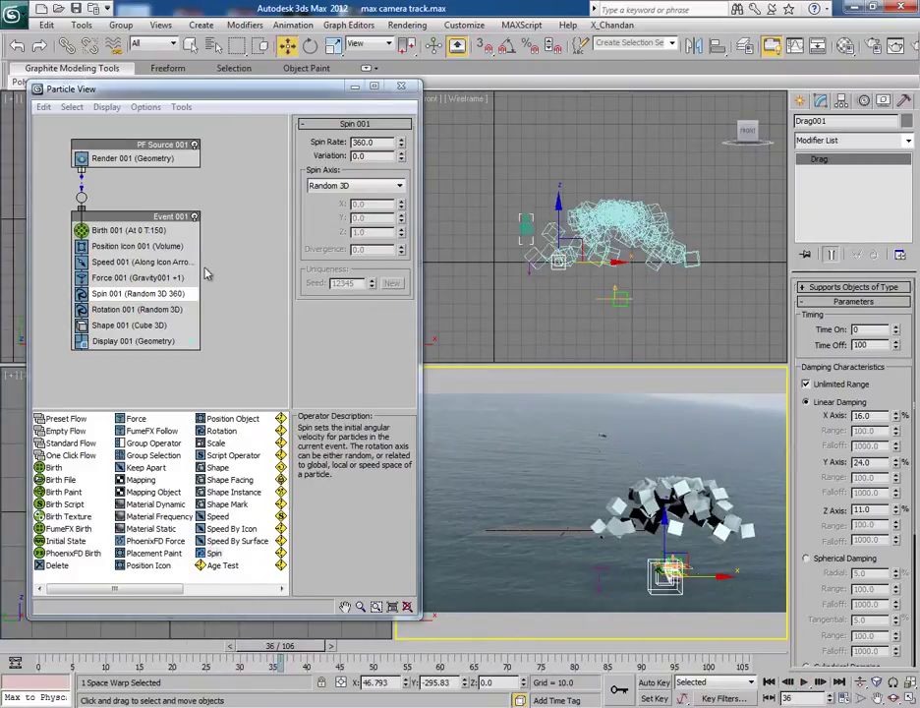
# - Set the Shape operator's cube size to 2.5, deselect the Drag space warp, and play the animation to check the smaller particles
pyautogui.click(123, 340)
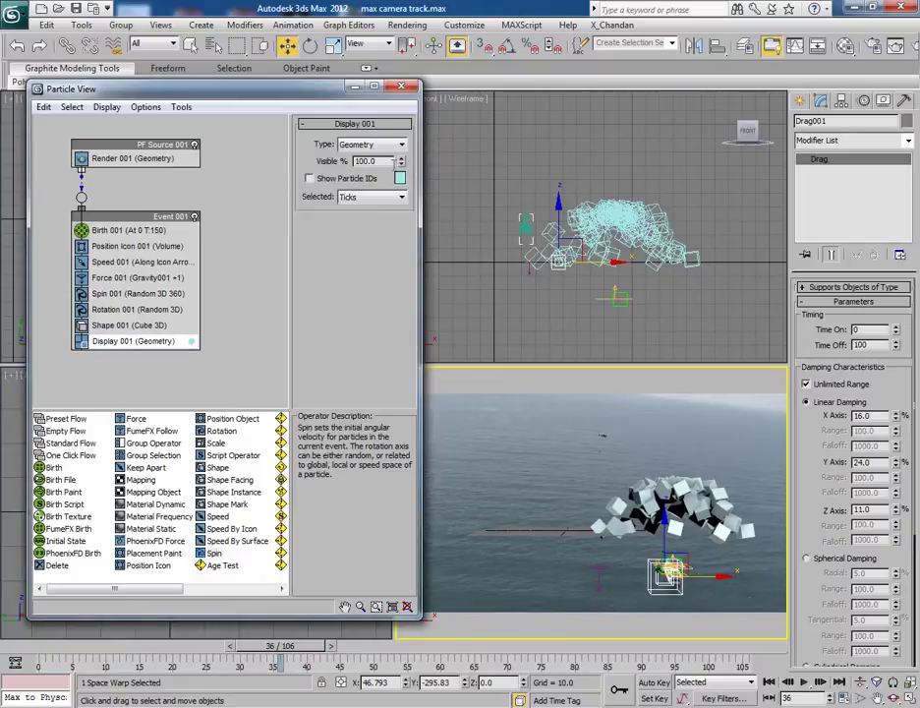
pyautogui.moveTo(400, 158); pyautogui.dragTo(420, 92)
pyautogui.click(123, 325)
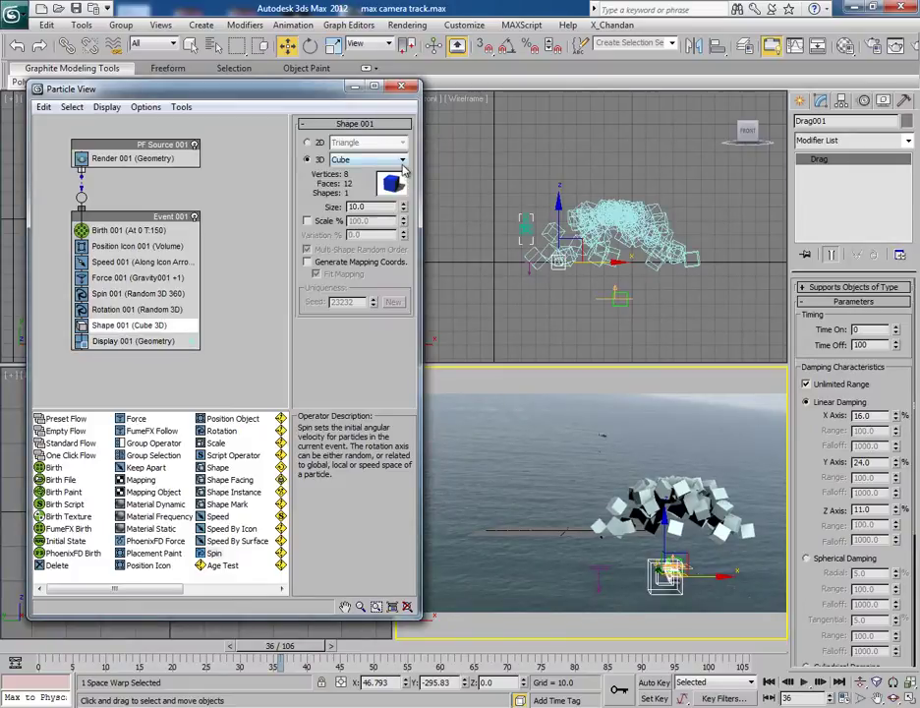
pyautogui.moveTo(401, 210); pyautogui.dragTo(410, 261)
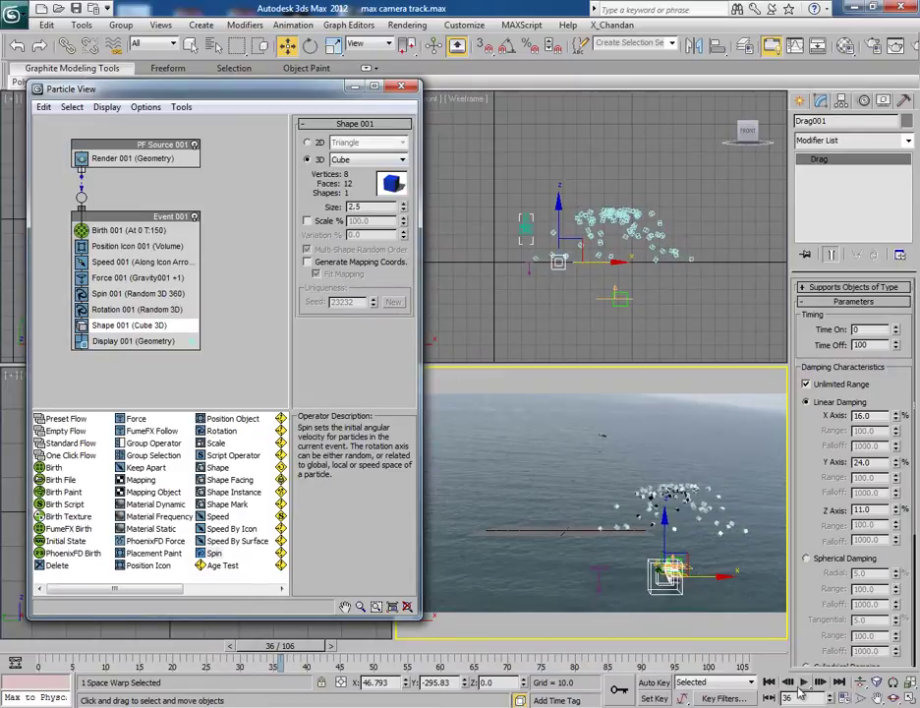
pyautogui.hotkey('ctrl', 'd')
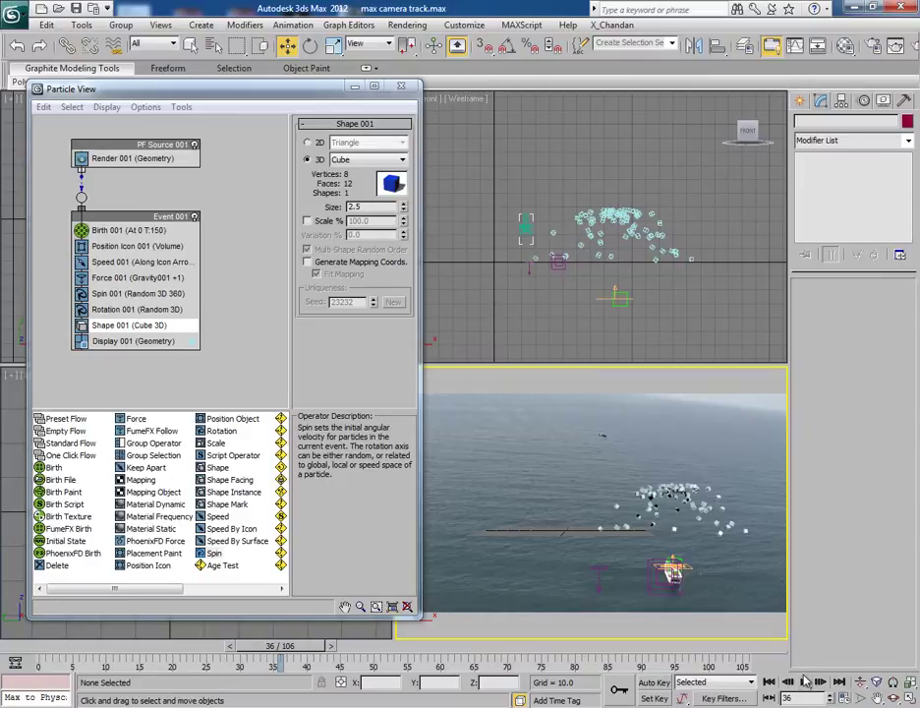
pyautogui.click(805, 681)
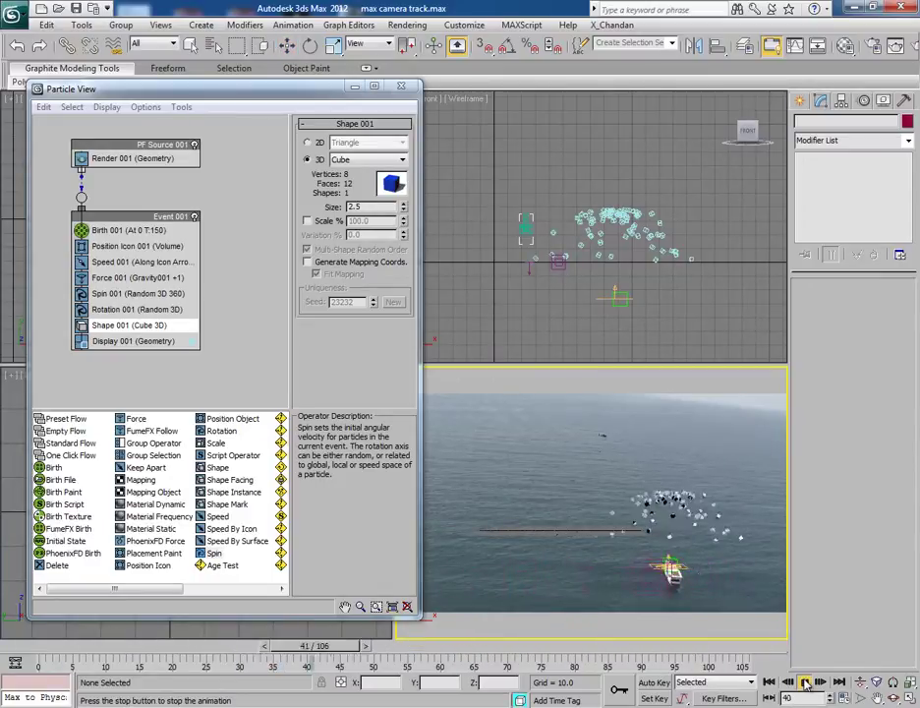
pyautogui.click(805, 681)
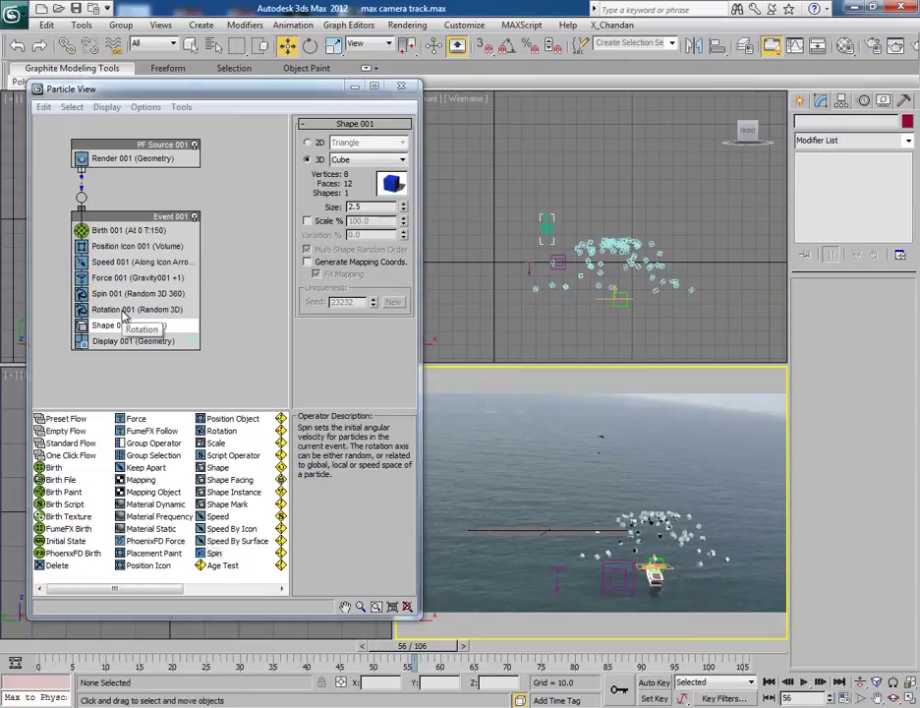
# - Replace the Shape operator with a Shape Instance operator and assign the chunks elements group as its particle geometry object
pyautogui.moveTo(209, 495); pyautogui.dragTo(148, 327)
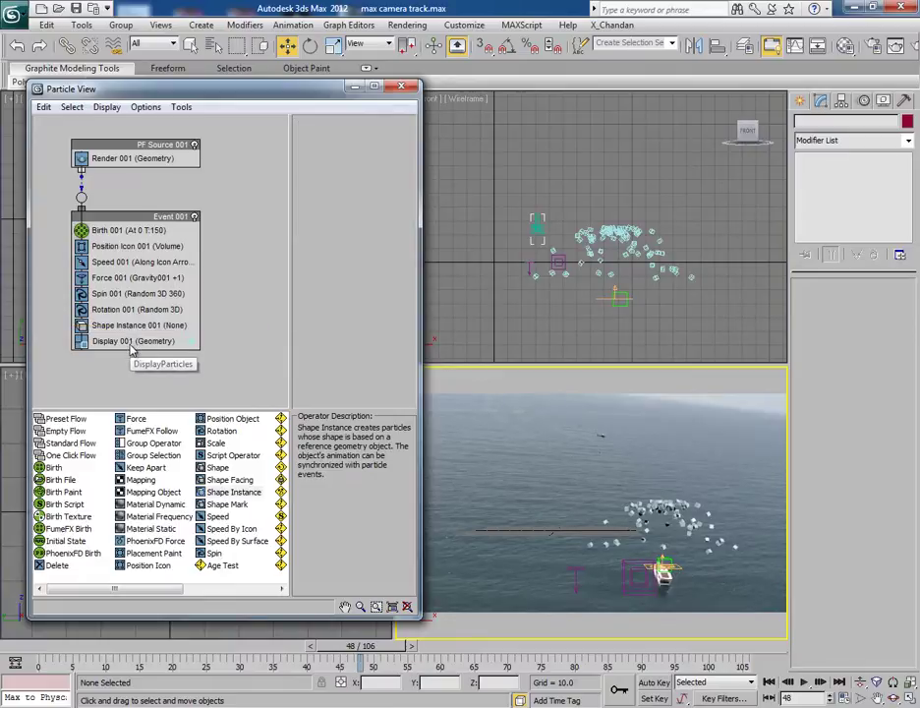
pyautogui.click(124, 328)
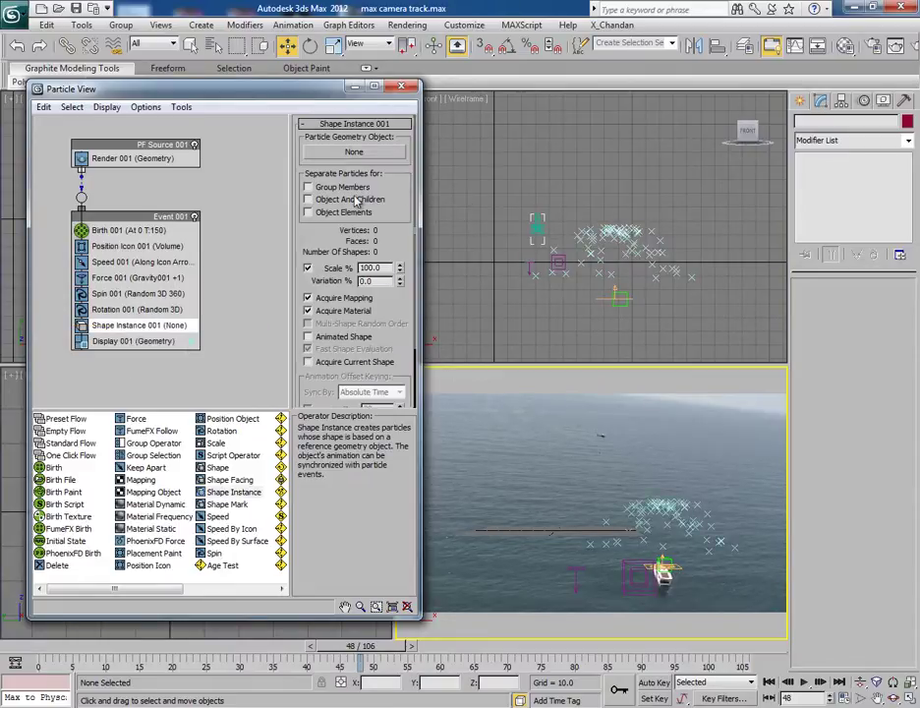
pyautogui.click(339, 154)
pyautogui.moveTo(287, 116); pyautogui.dragTo(416, 311)
pyautogui.click(383, 201)
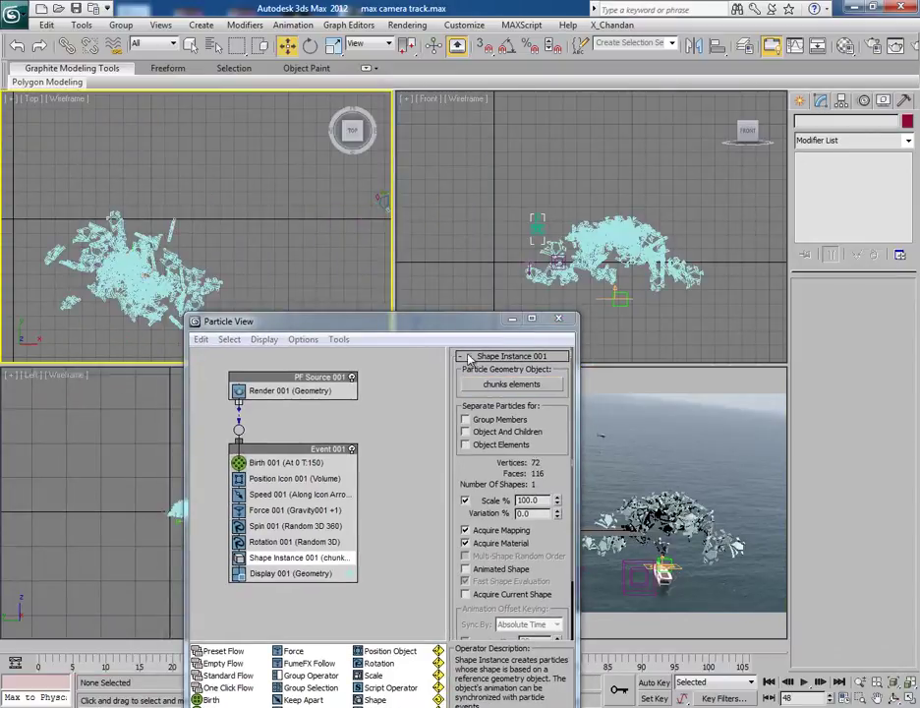
# - Make the Shape Instance operator separate particles for Group Members and for Object And Children
pyautogui.moveTo(458, 331); pyautogui.dragTo(297, 306)
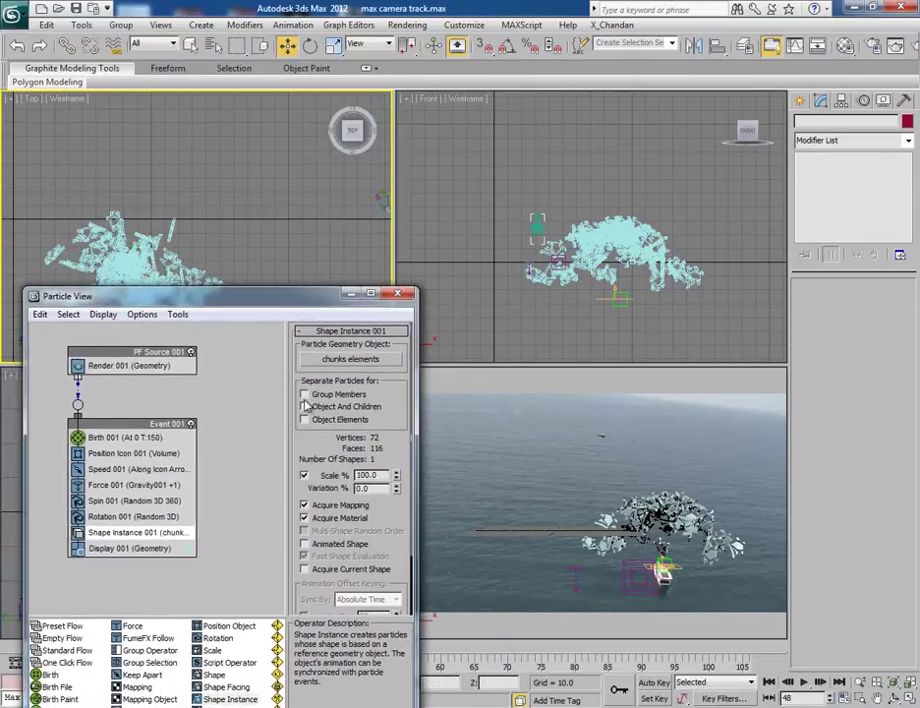
pyautogui.click(304, 394)
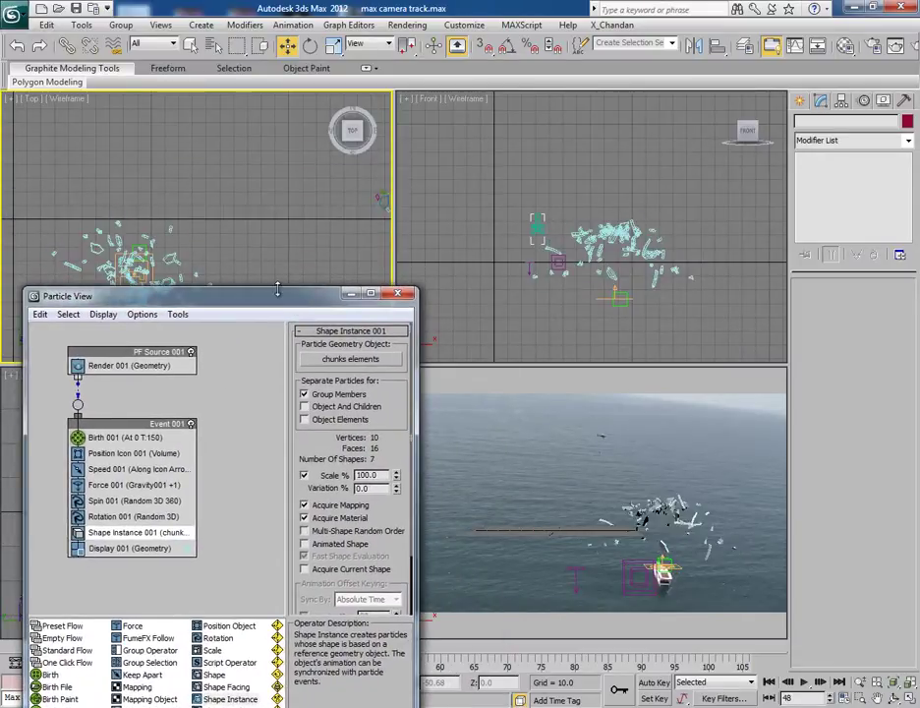
pyautogui.moveTo(279, 298); pyautogui.dragTo(267, 109)
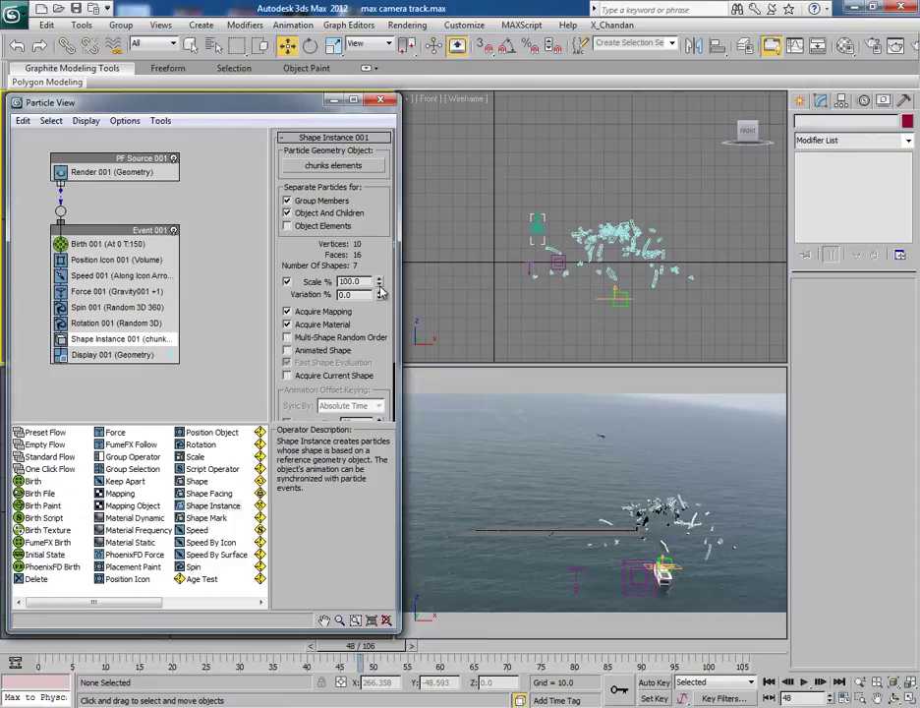
# - Set the Shape Instance scale to 41% and scrub to frame 13 in the maximized camera view to preview the chunks
pyautogui.moveTo(381, 284); pyautogui.dragTo(393, 319)
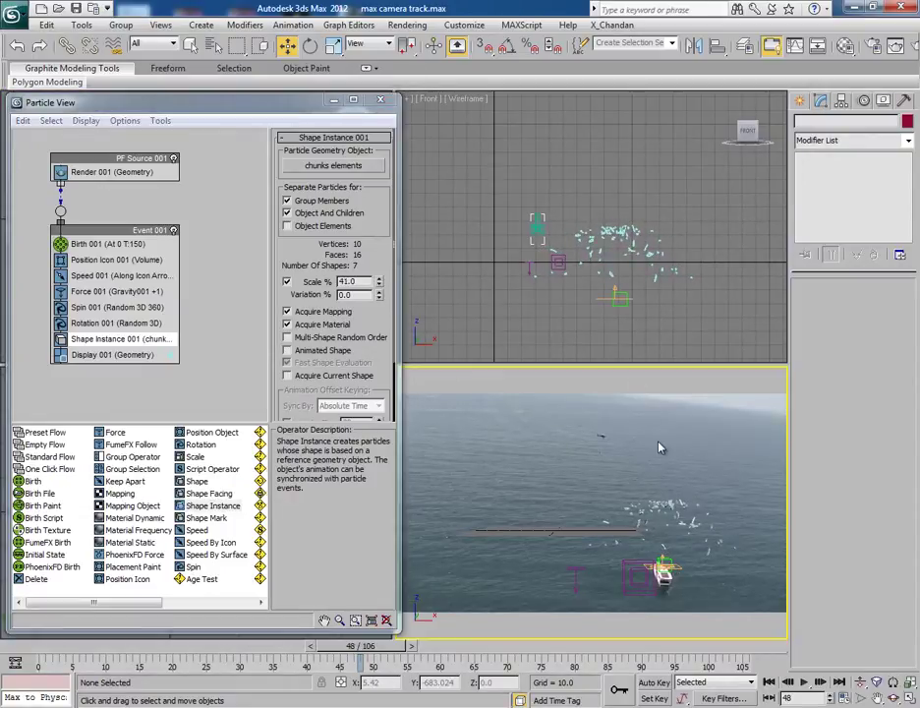
pyautogui.hotkey('alt', 'w')
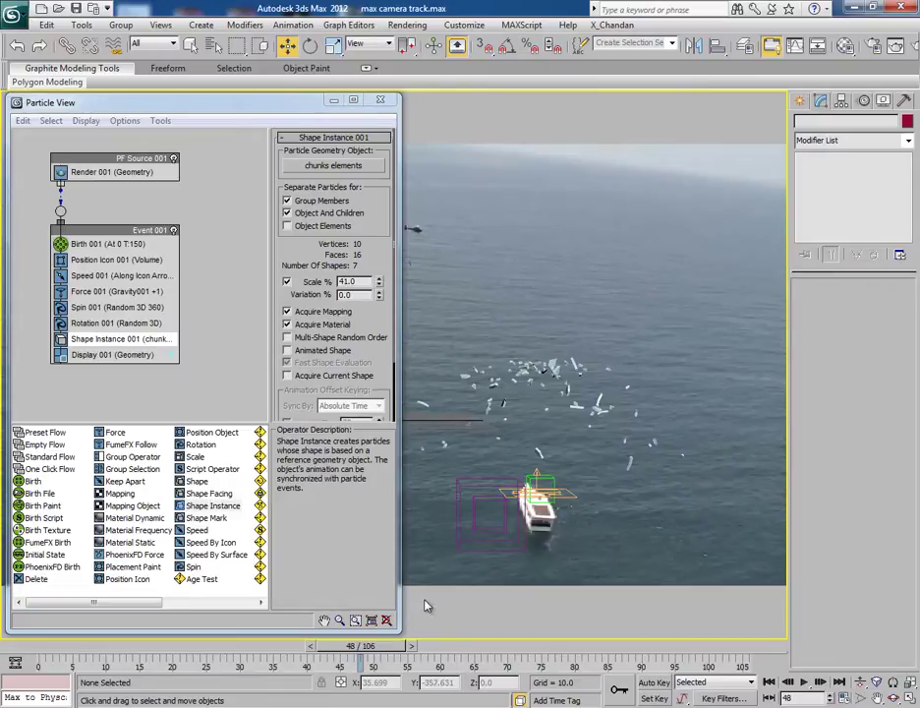
pyautogui.moveTo(355, 646); pyautogui.dragTo(149, 643)
pyautogui.press('w')
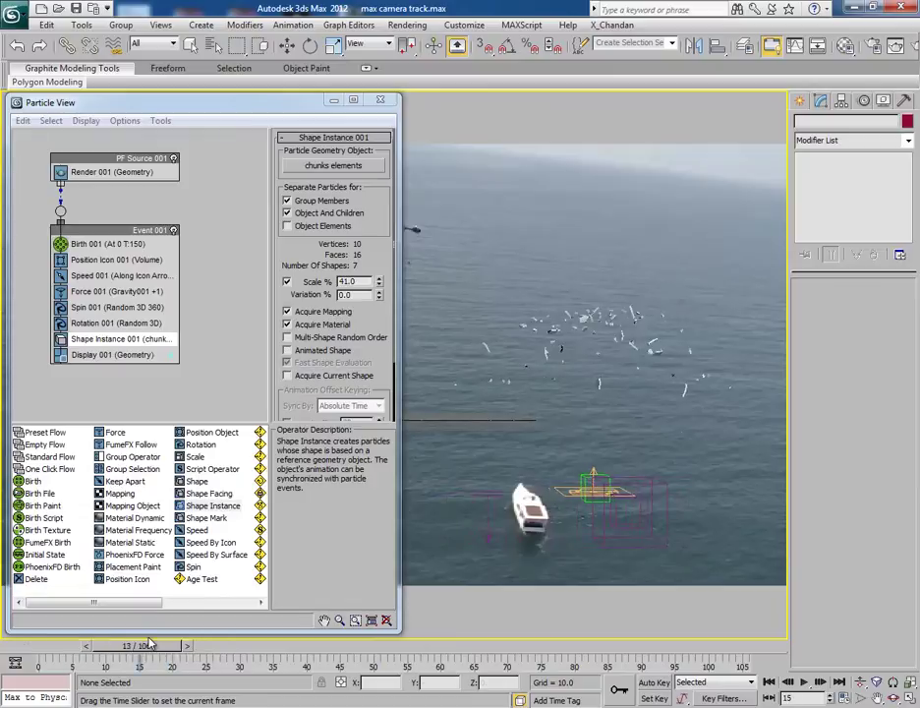
pyautogui.press('w')
# - Raise the Spin operator's Spin Rate to 1116 and play the animation to check the chunk rotation
pyautogui.click(116, 307)
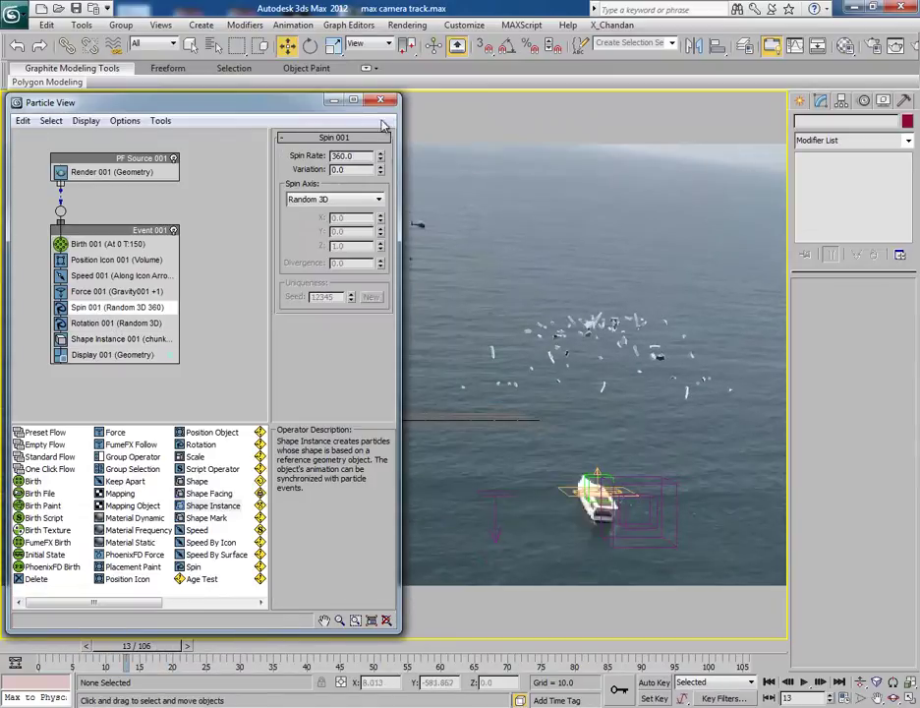
pyautogui.moveTo(380, 156); pyautogui.dragTo(381, 89)
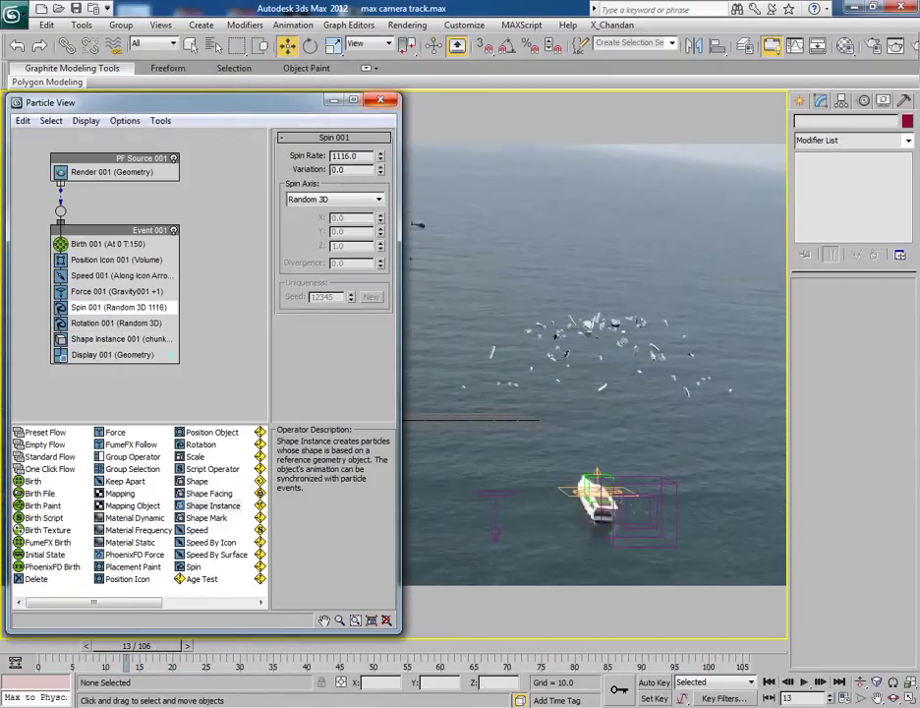
pyautogui.click(802, 682)
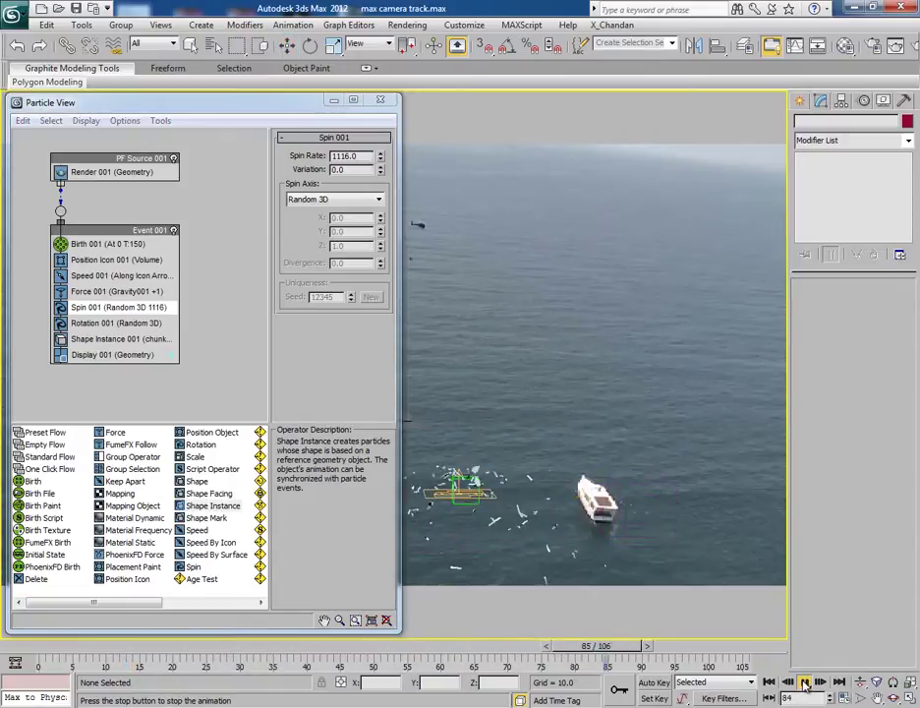
pyautogui.click(804, 682)
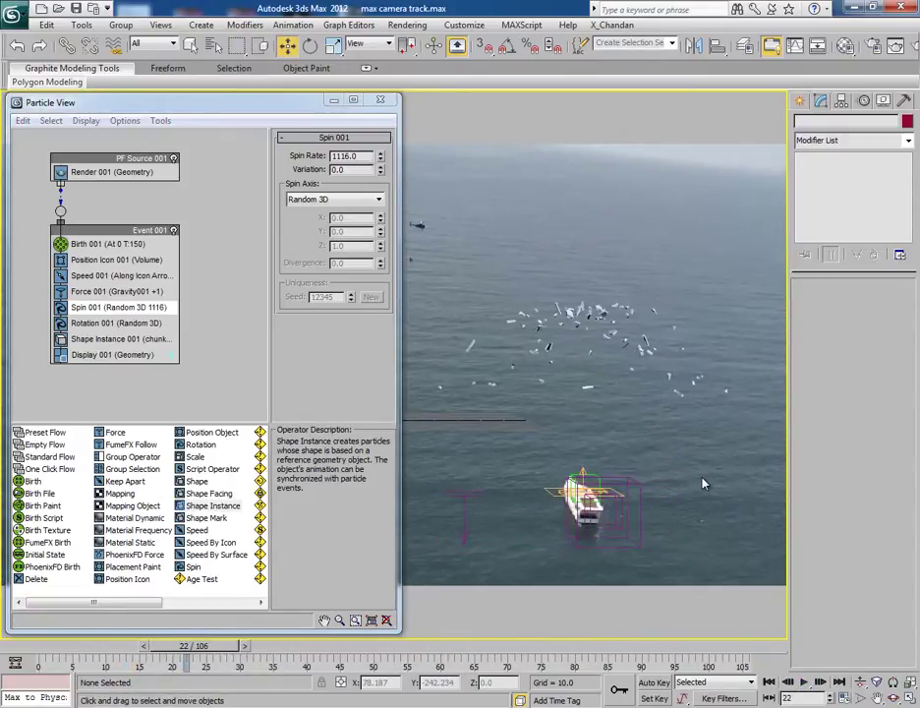
# - Disable the background display in the camera viewport and play the animation to view the chunks without the sea footage
pyautogui.hotkey('alt', 'b')
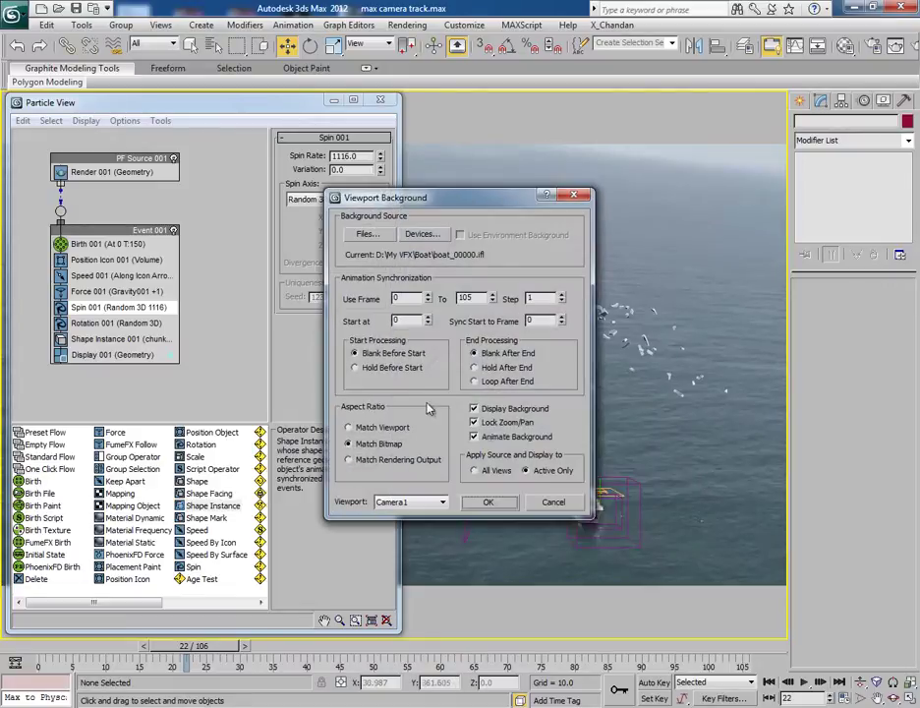
pyautogui.click(475, 408)
pyautogui.click(490, 502)
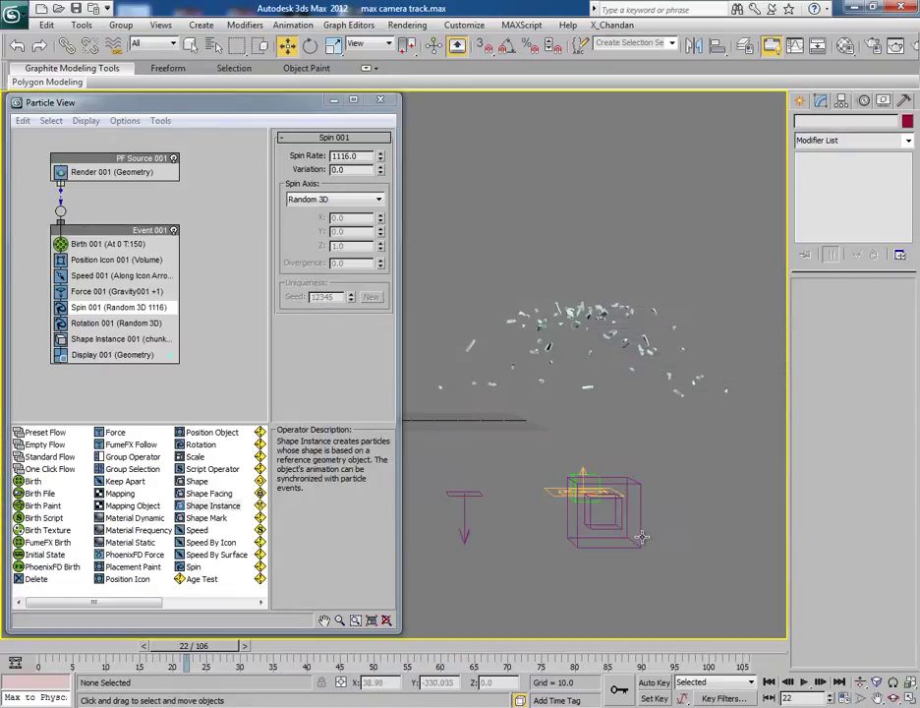
pyautogui.click(804, 682)
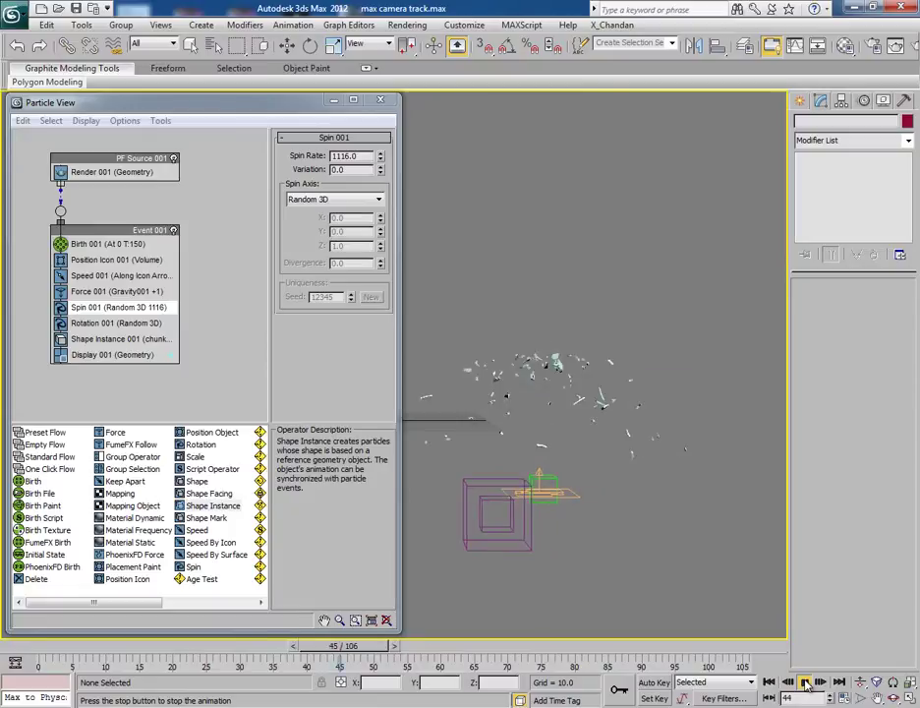
pyautogui.click(804, 682)
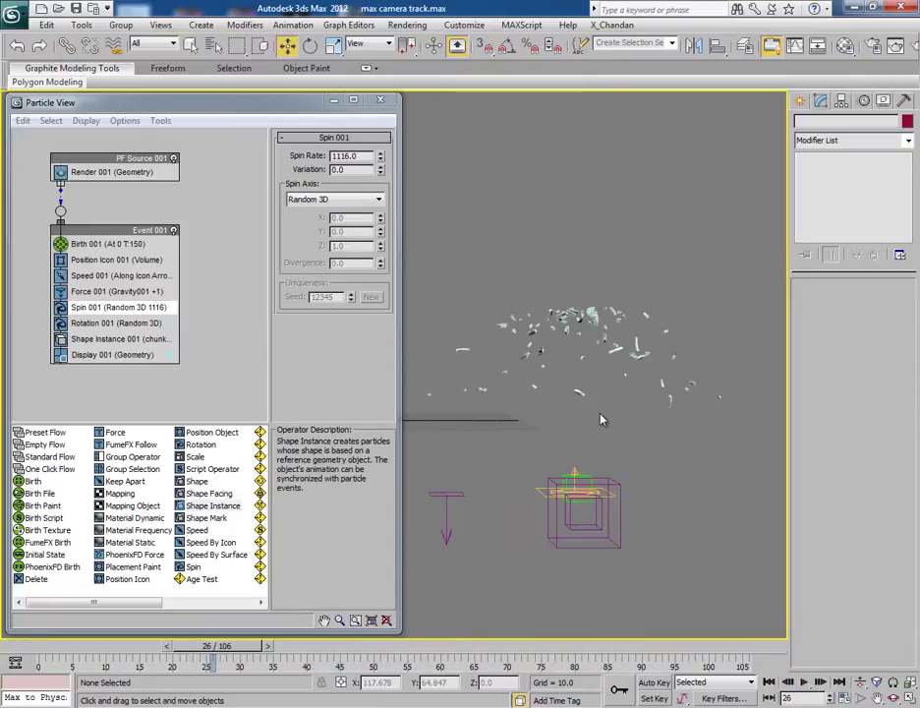
# - Preview the chunks in a view detached from the tracked camera, lower the Spin Rate to 658.44, and replay the animation
pyautogui.click(804, 682)
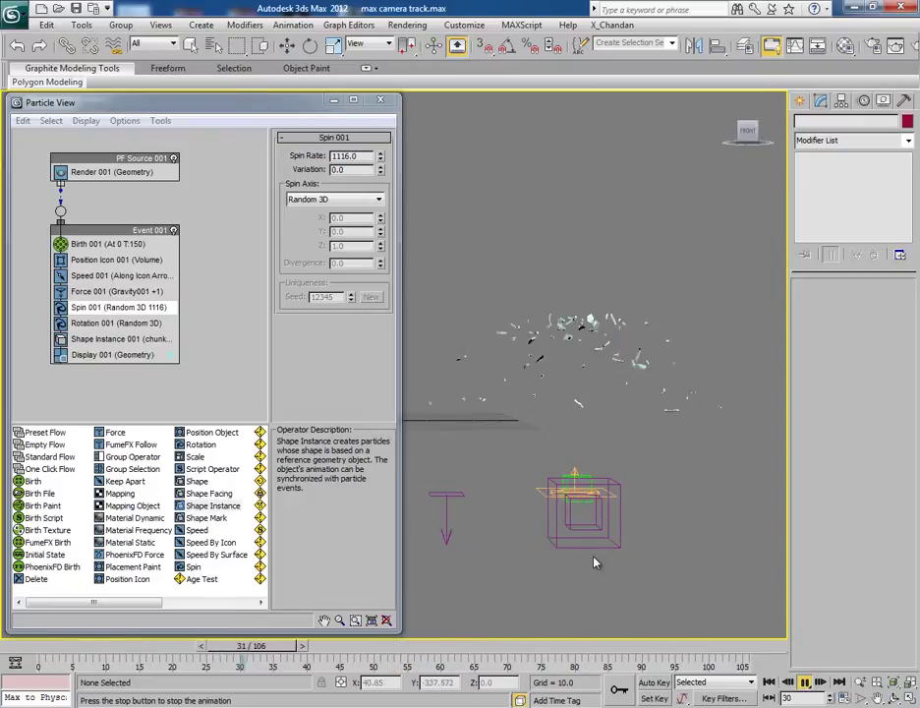
pyautogui.click(806, 682)
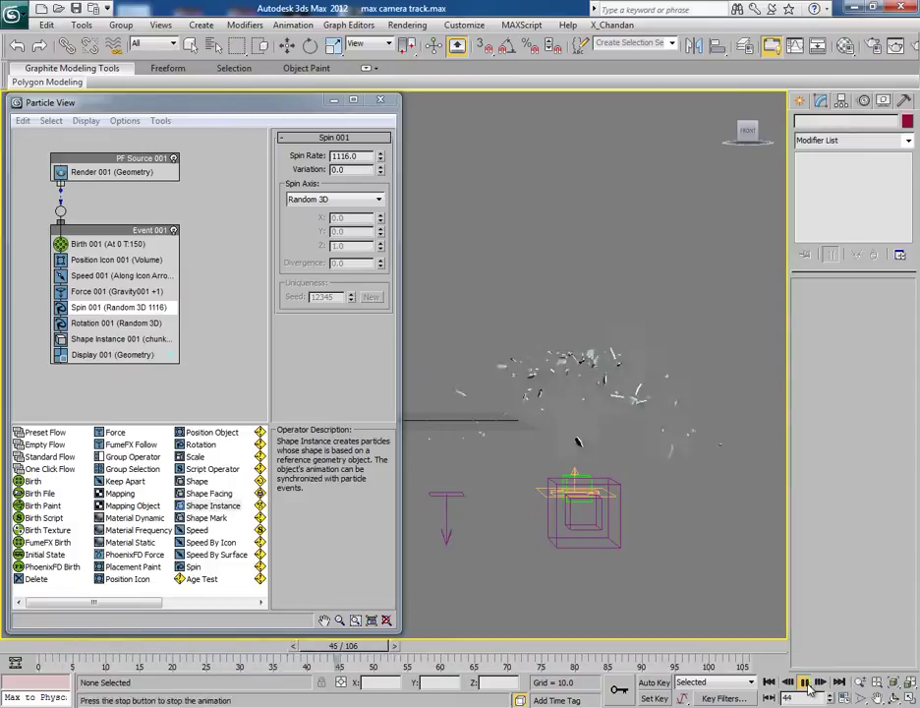
pyautogui.moveTo(383, 165); pyautogui.dragTo(387, 191)
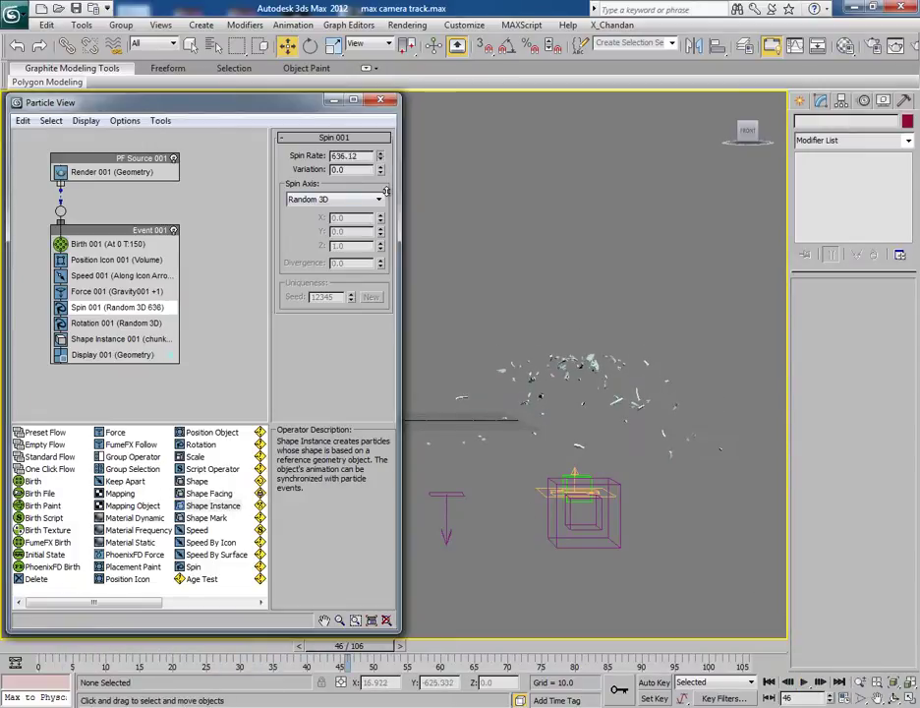
pyautogui.click(806, 682)
pyautogui.click(806, 682)
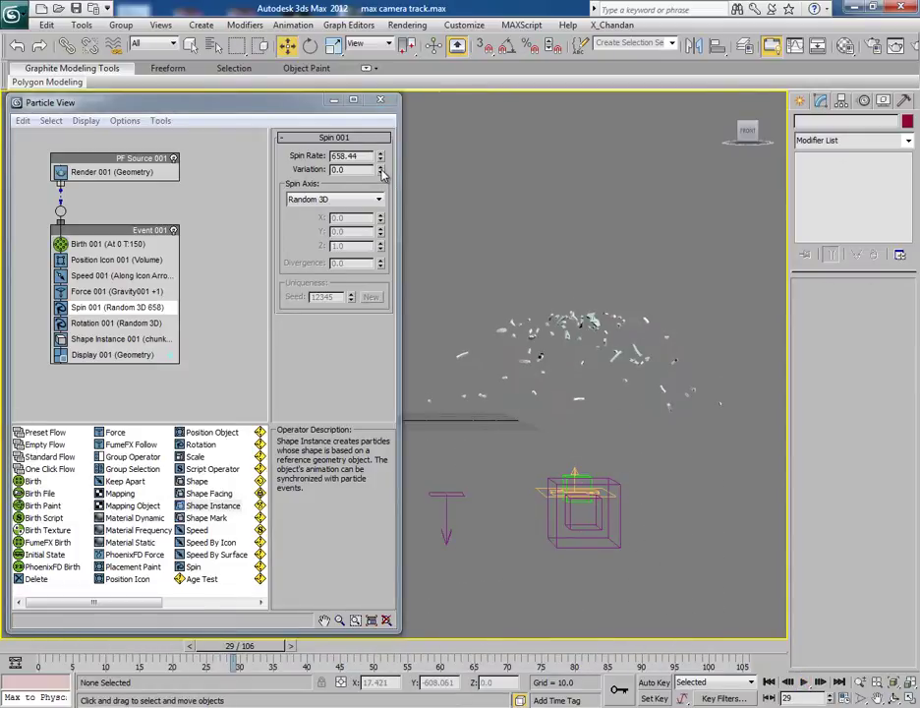
# - Set the Spin operator's Variation to 3.349 and play the animation to check the varied rotation
pyautogui.moveTo(382, 173); pyautogui.dragTo(384, 126)
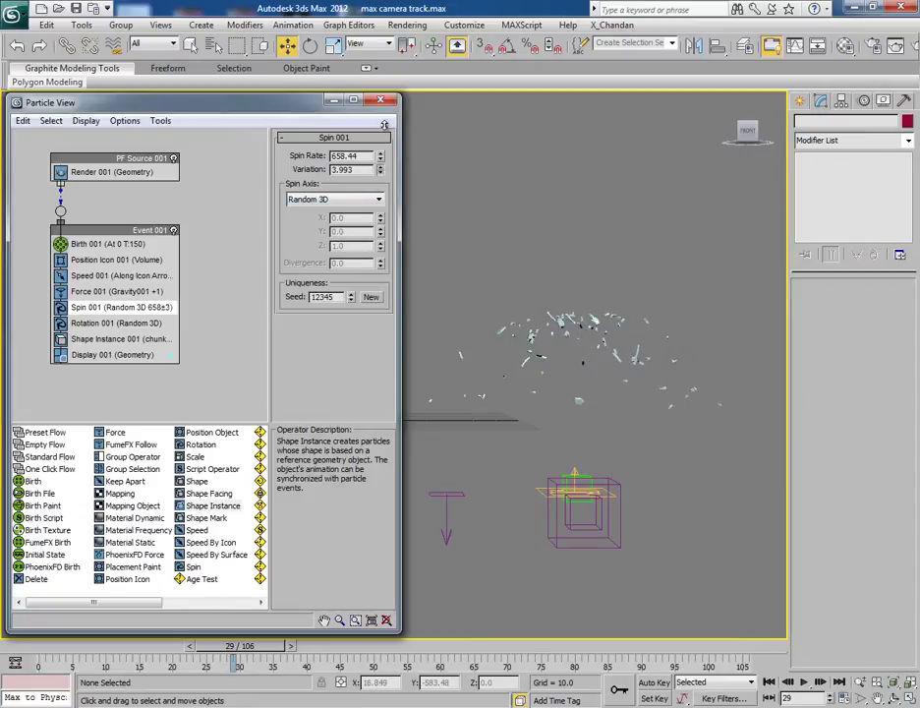
pyautogui.click(804, 682)
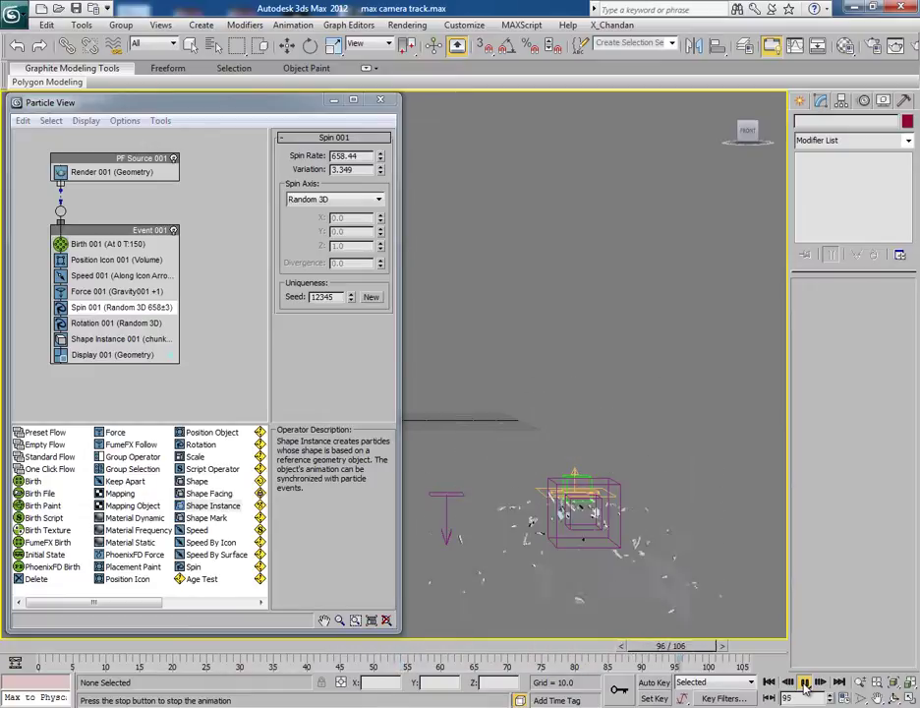
pyautogui.click(804, 685)
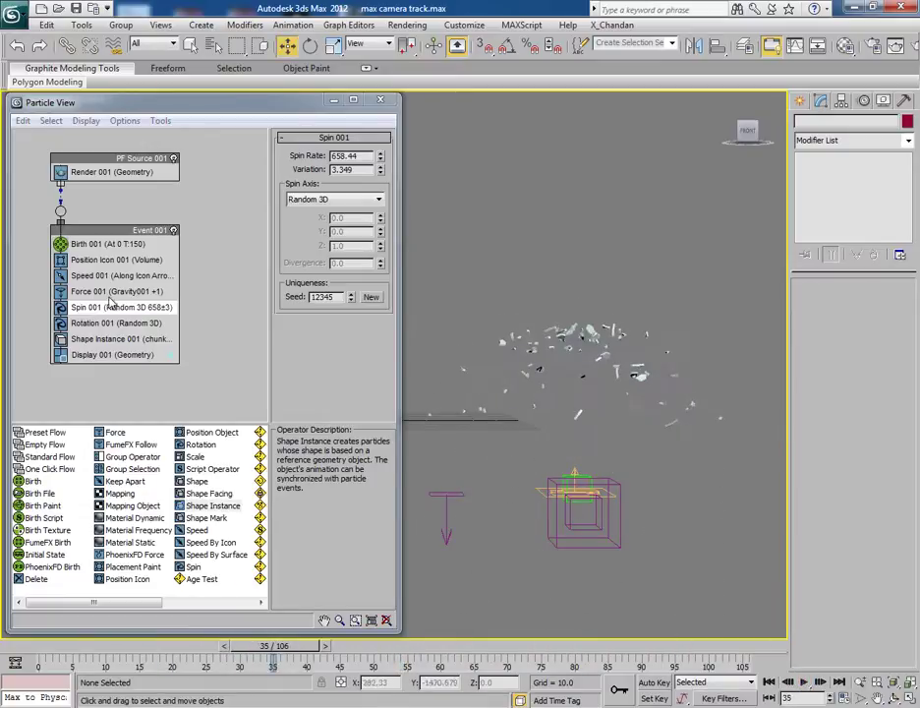
# - Set the Speed operator's Speed to 395.67 and Variation to 20.661, and play the animation to check the launch
pyautogui.click(103, 275)
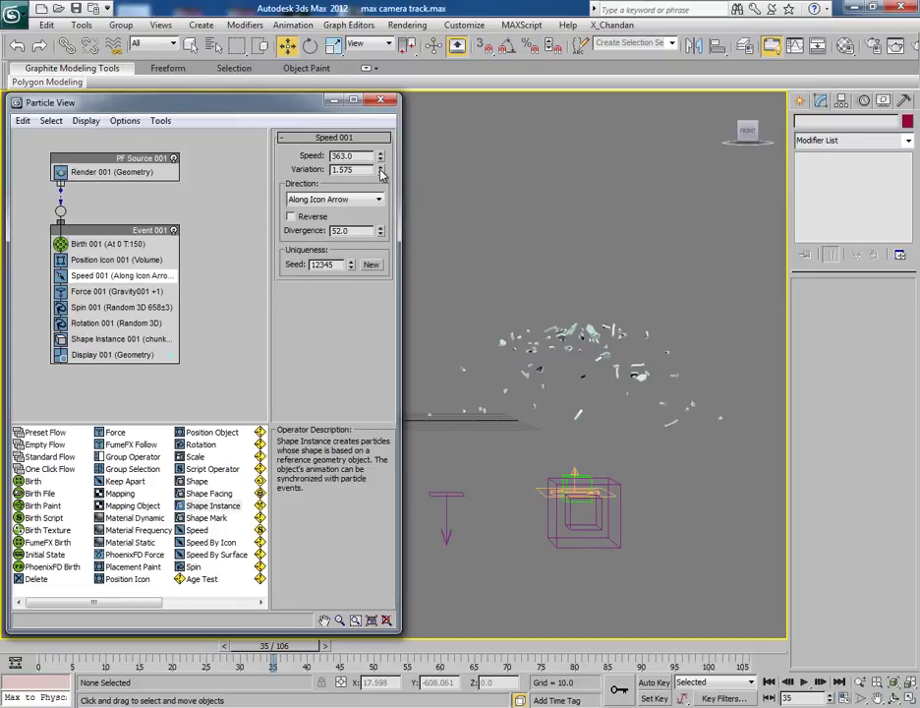
pyautogui.moveTo(380, 169); pyautogui.dragTo(348, 189)
pyautogui.moveTo(380, 156); pyautogui.dragTo(392, 91)
pyautogui.moveTo(395, 169); pyautogui.dragTo(397, 155)
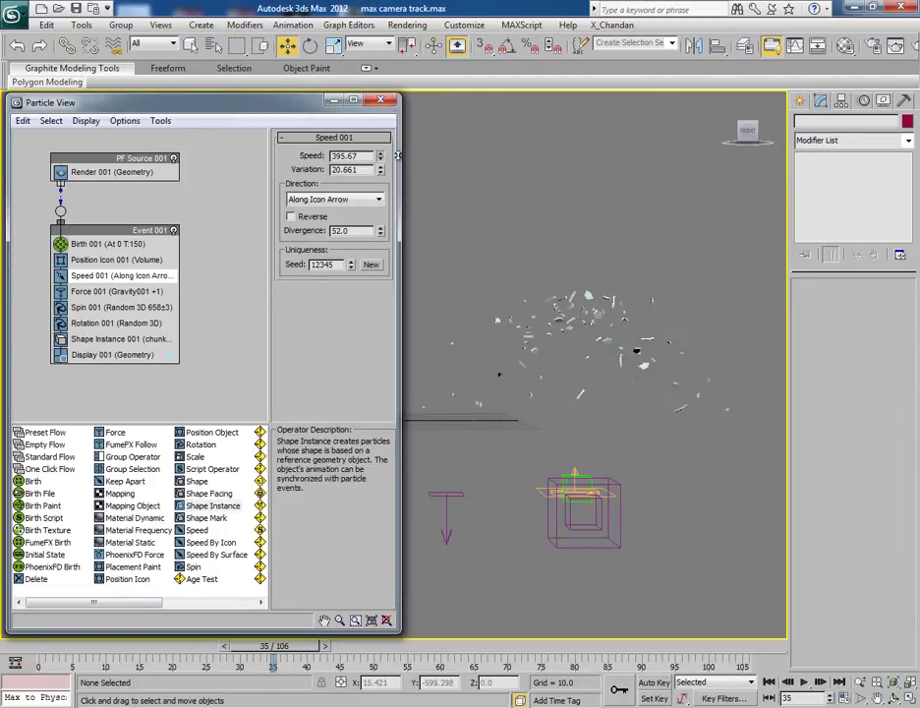
pyautogui.click(803, 682)
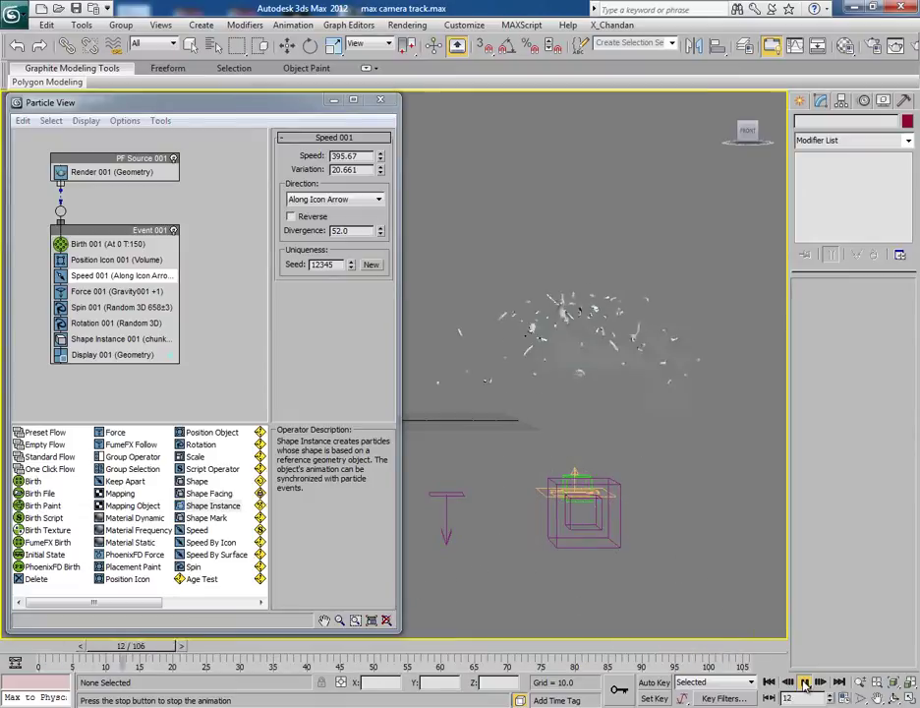
pyautogui.click(803, 682)
# - Set the Drag space warp's linear damping to 9 on X and 11 on Y, and play the animation to check the spread
pyautogui.press('w')
pyautogui.click(583, 534)
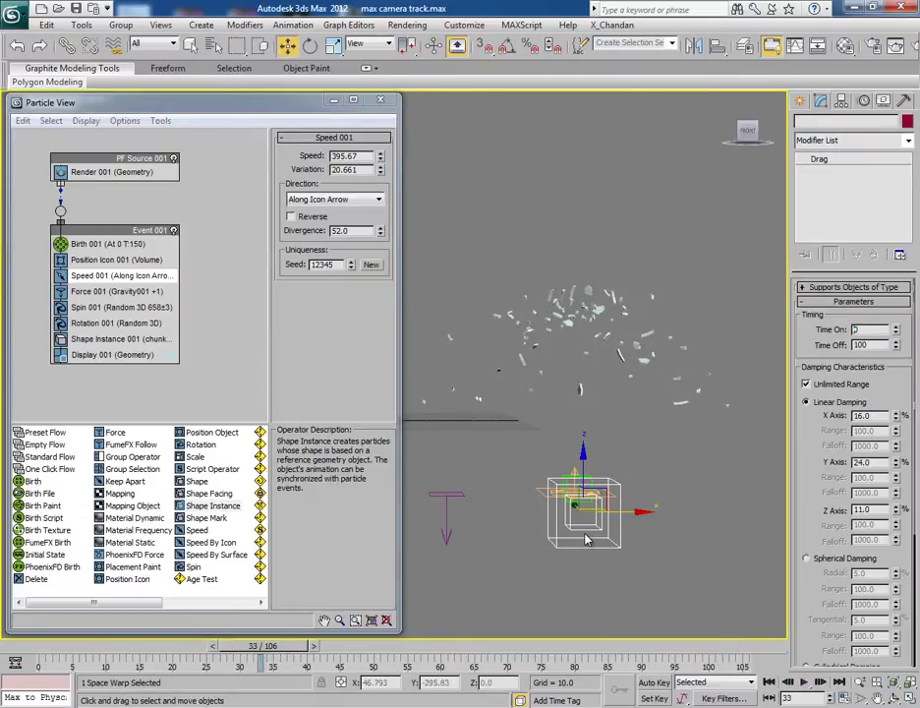
pyautogui.moveTo(895, 421); pyautogui.dragTo(895, 423)
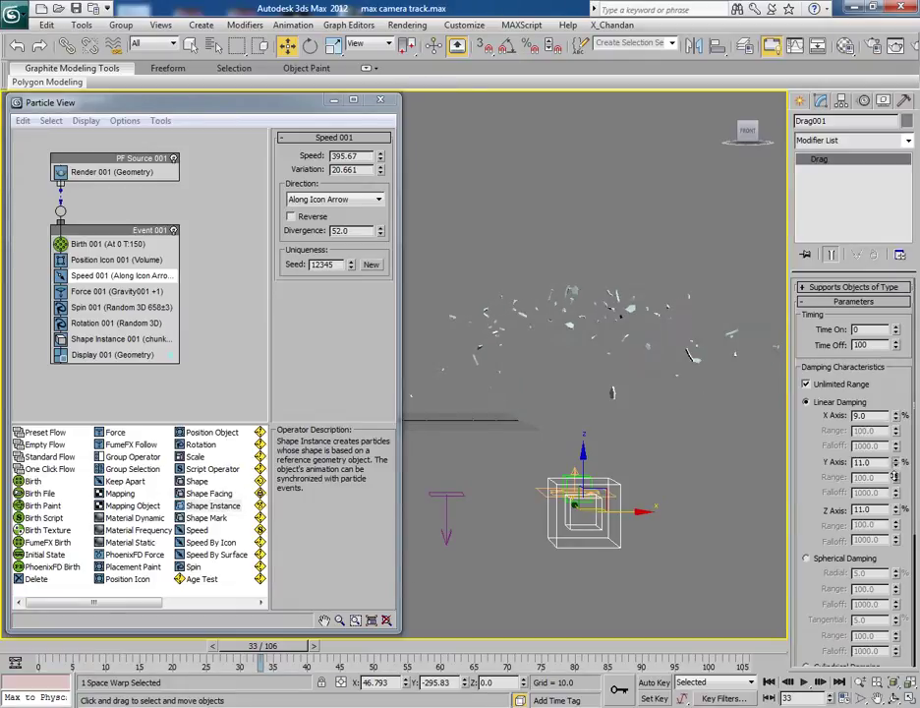
pyautogui.click(803, 681)
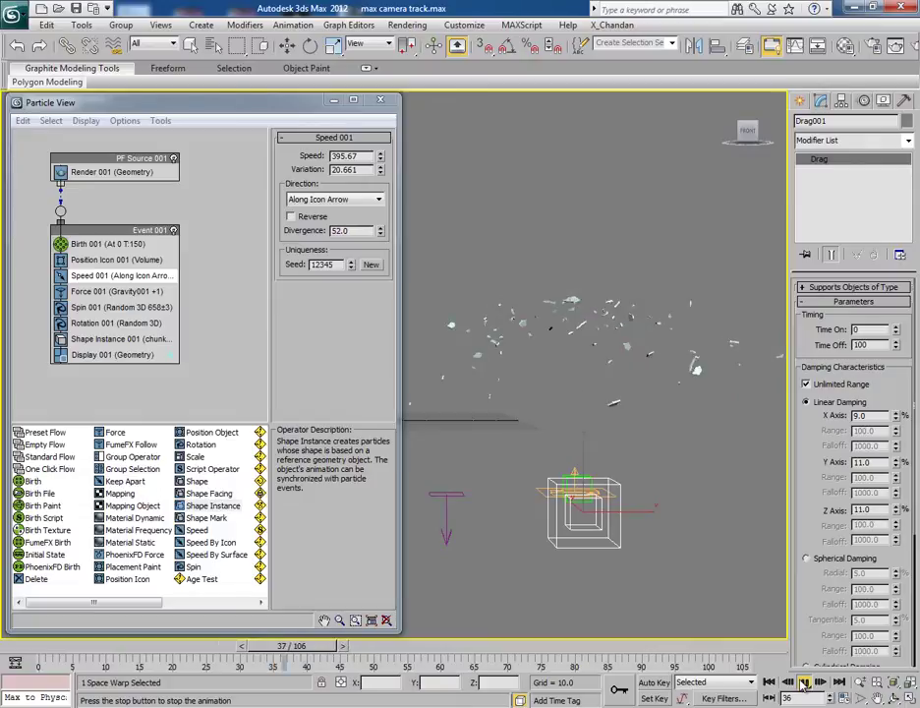
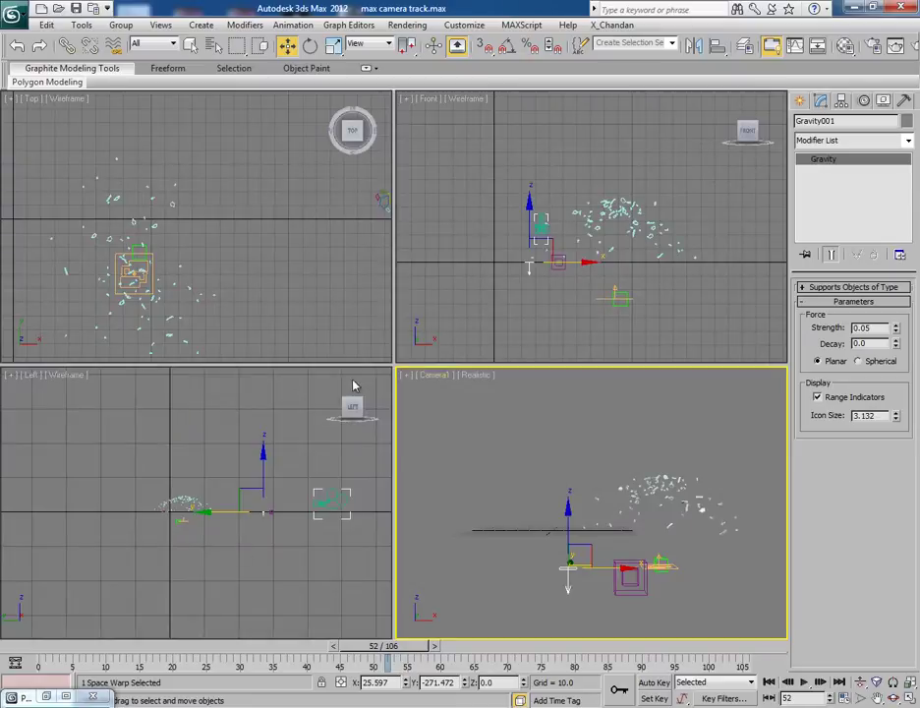
# - Give the first material slot a dark grey diffuse color of value 54 and assign it to the chunks elements objects
pyautogui.press('6')
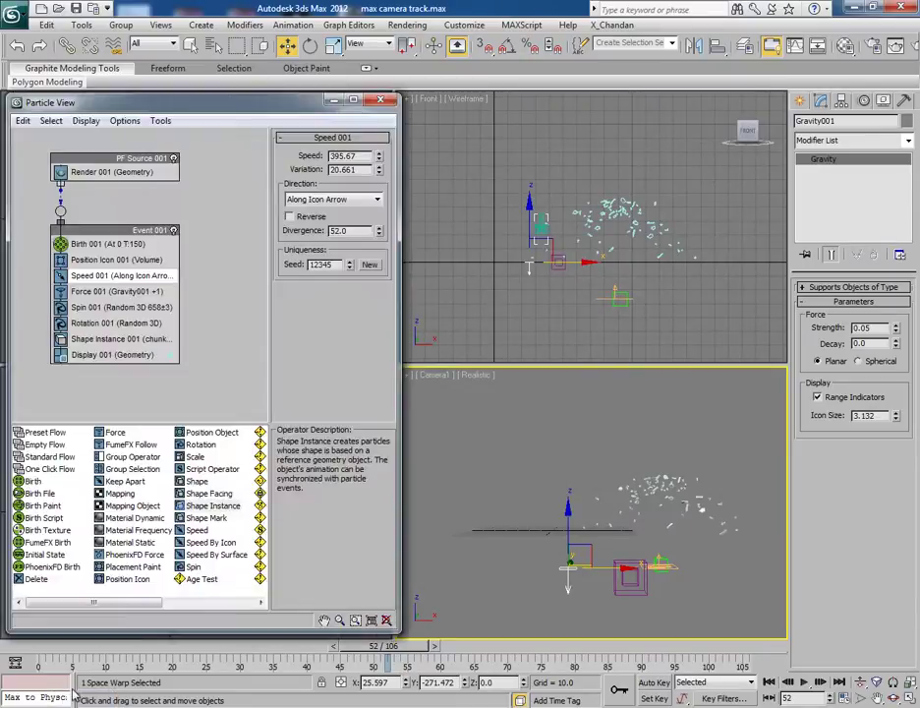
pyautogui.moveTo(301, 173); pyautogui.dragTo(324, 339)
pyautogui.click(129, 265)
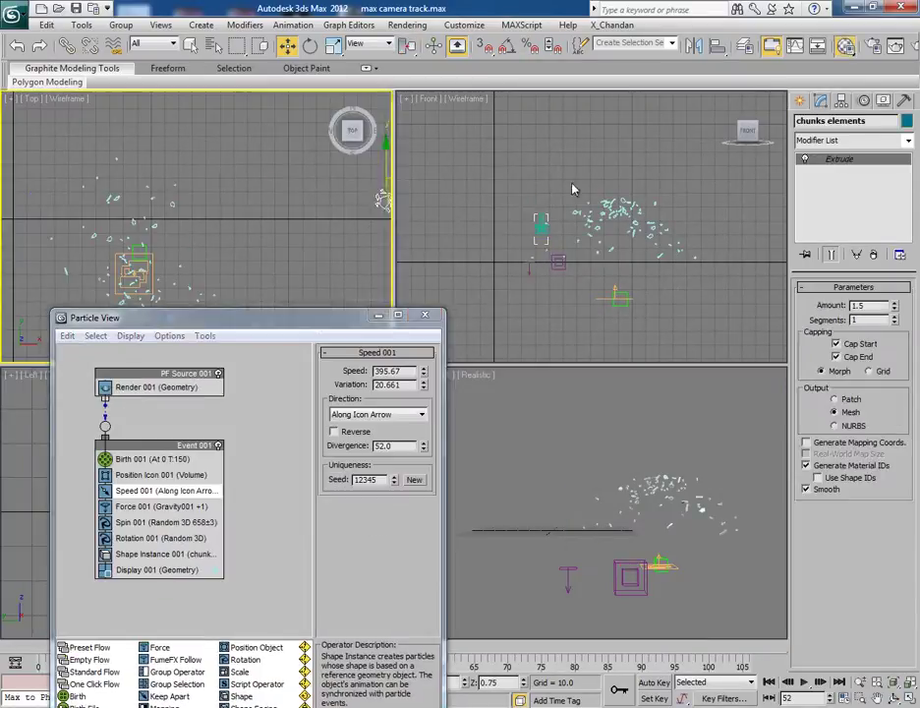
pyautogui.press('m')
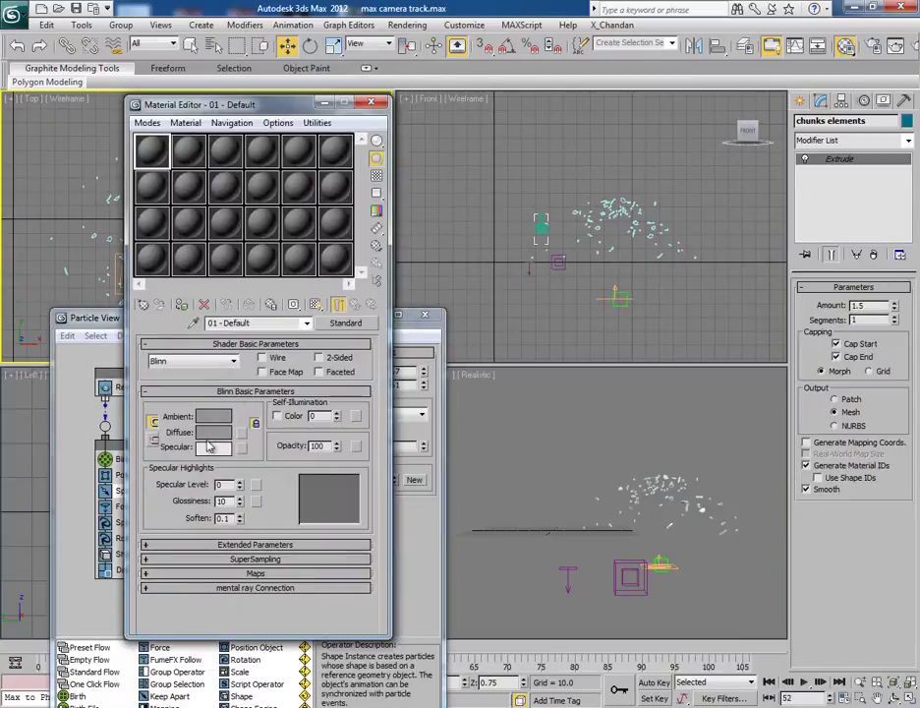
pyautogui.click(210, 432)
pyautogui.moveTo(417, 154); pyautogui.dragTo(411, 197)
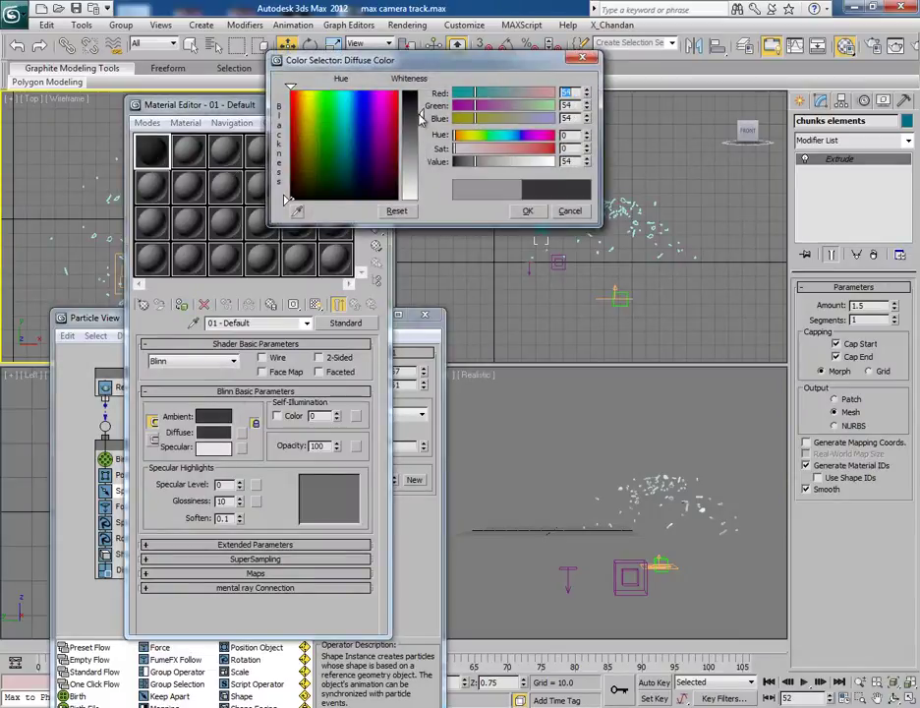
pyautogui.click(528, 210)
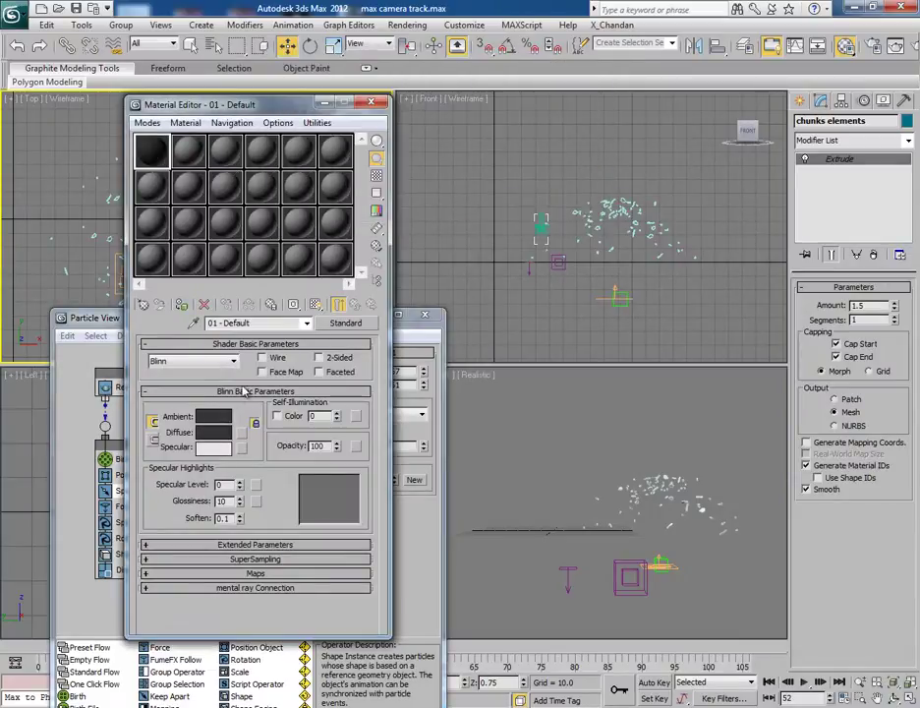
pyautogui.click(182, 306)
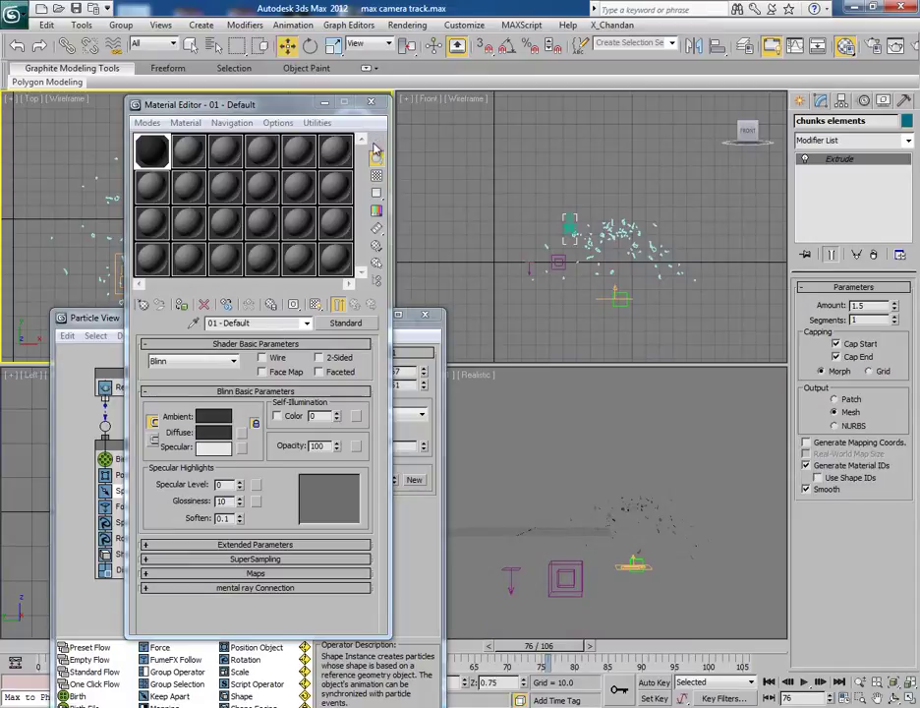
pyautogui.click(370, 102)
# - Set the Shape Instance operator's scale variation to 41%
pyautogui.click(137, 553)
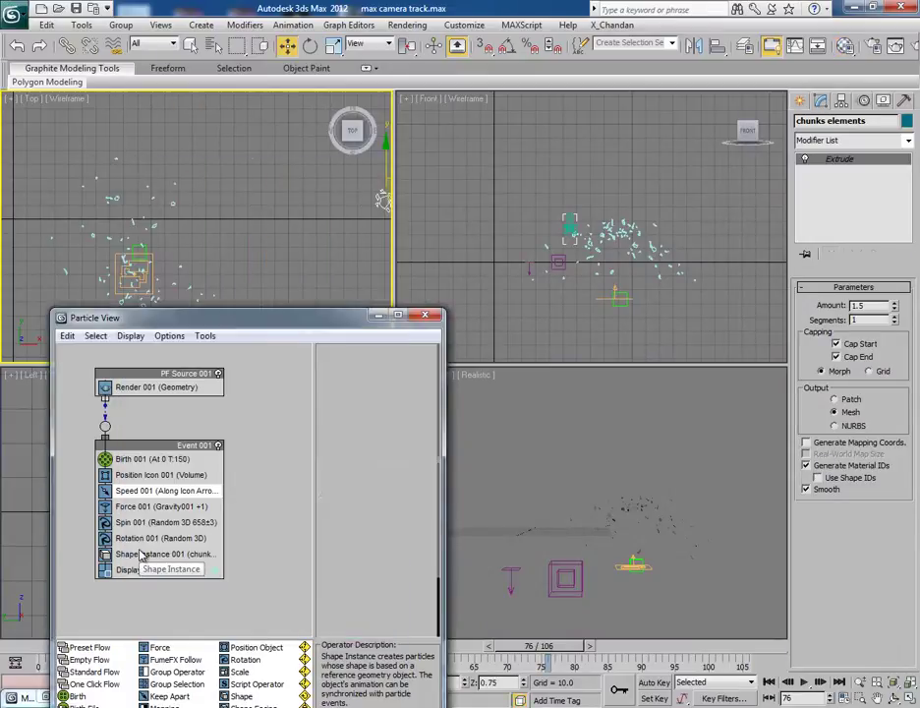
pyautogui.moveTo(426, 513); pyautogui.dragTo(431, 466)
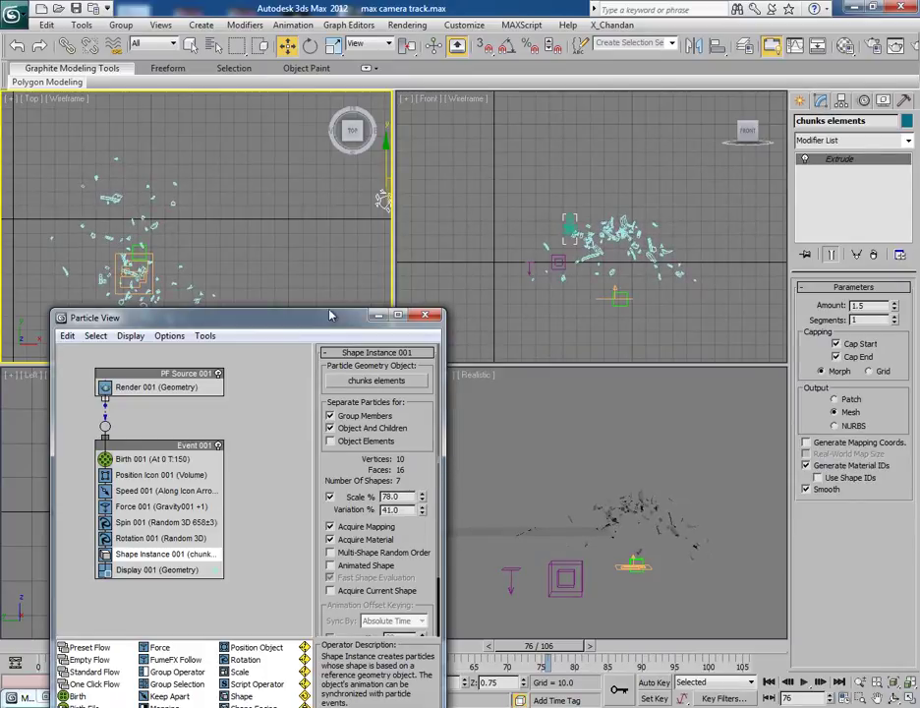
pyautogui.moveTo(330, 309); pyautogui.dragTo(322, 254)
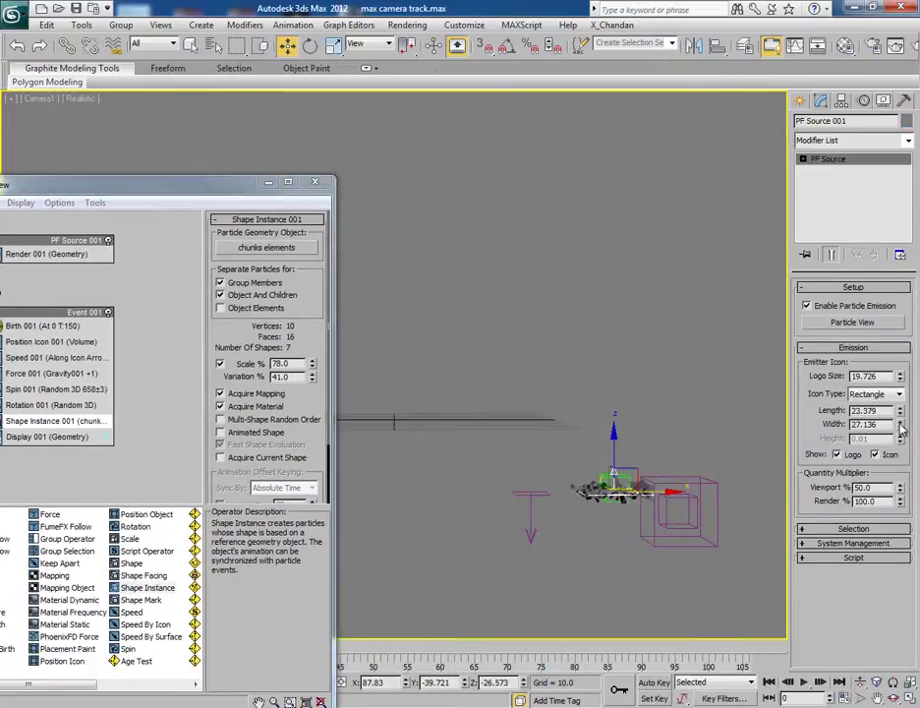
# - Reduce the PF Source emitter icon's width to 6.784 and scrub to frame 50 to check the chunk burst
pyautogui.moveTo(902, 429); pyautogui.dragTo(905, 478)
pyautogui.moveTo(390, 655)
pyautogui.mouseDown()
pyautogui.moveTo(423, 655)
pyautogui.moveTo(232, 657)
pyautogui.moveTo(84, 634)
pyautogui.moveTo(535, 617)
pyautogui.moveTo(400, 616)
pyautogui.moveTo(362, 455)
pyautogui.mouseUp()
pyautogui.press('w')
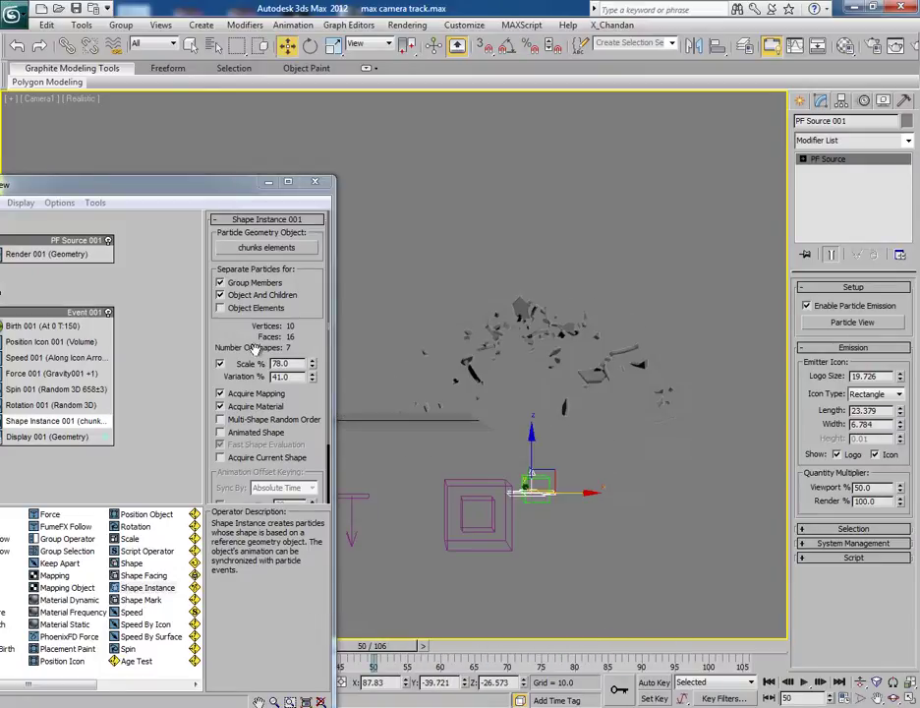
# - Set the Speed operator's Divergence to 64 and scrub to frame 53 to check the wider burst
pyautogui.moveTo(184, 193); pyautogui.dragTo(244, 178)
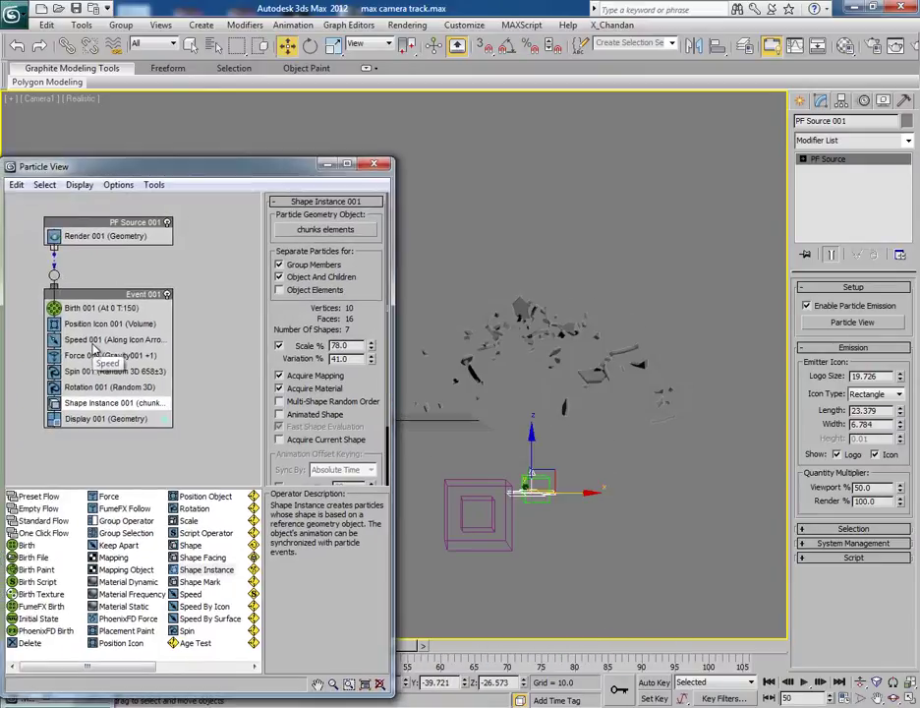
pyautogui.click(99, 340)
pyautogui.moveTo(373, 297); pyautogui.dragTo(375, 276)
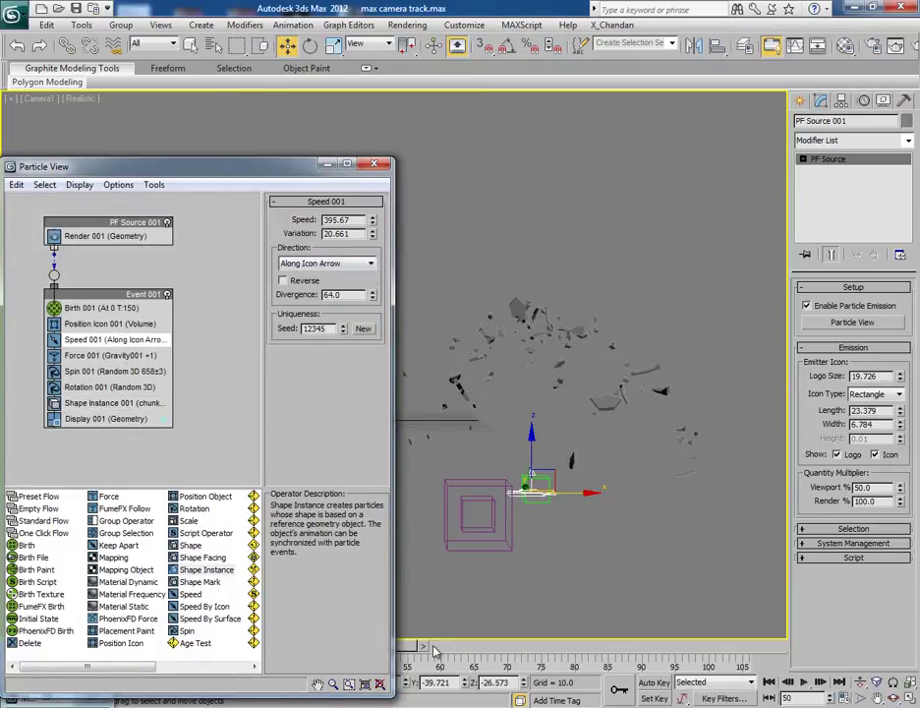
pyautogui.moveTo(412, 648); pyautogui.dragTo(435, 652)
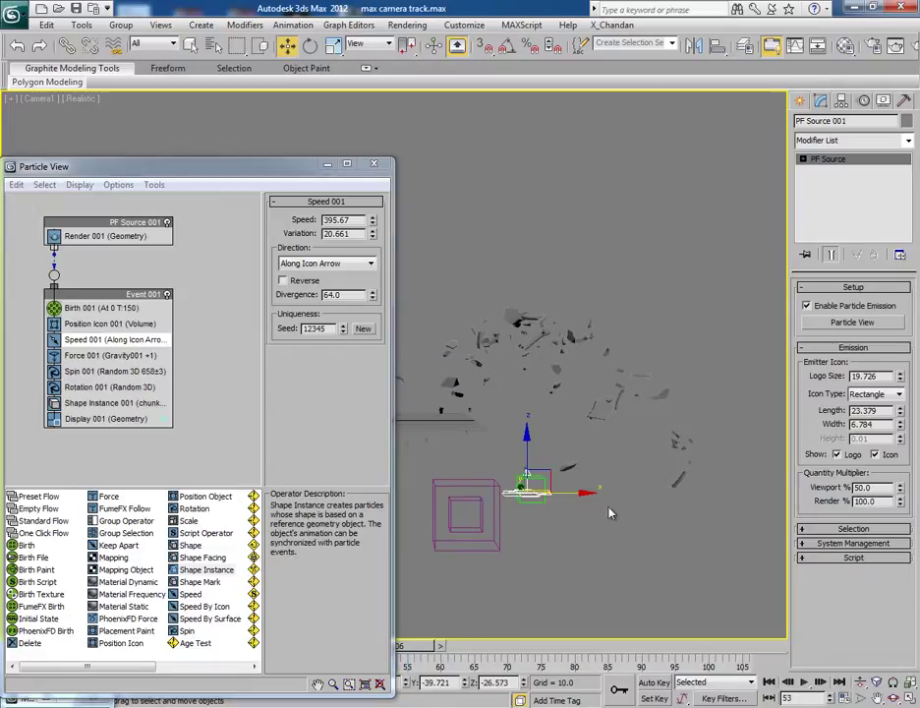
# - Test-render frame 53 from the tracked camera to check the chunks, and close the rendered frame
pyautogui.click(631, 545)
pyautogui.hotkey('shift', 'q')
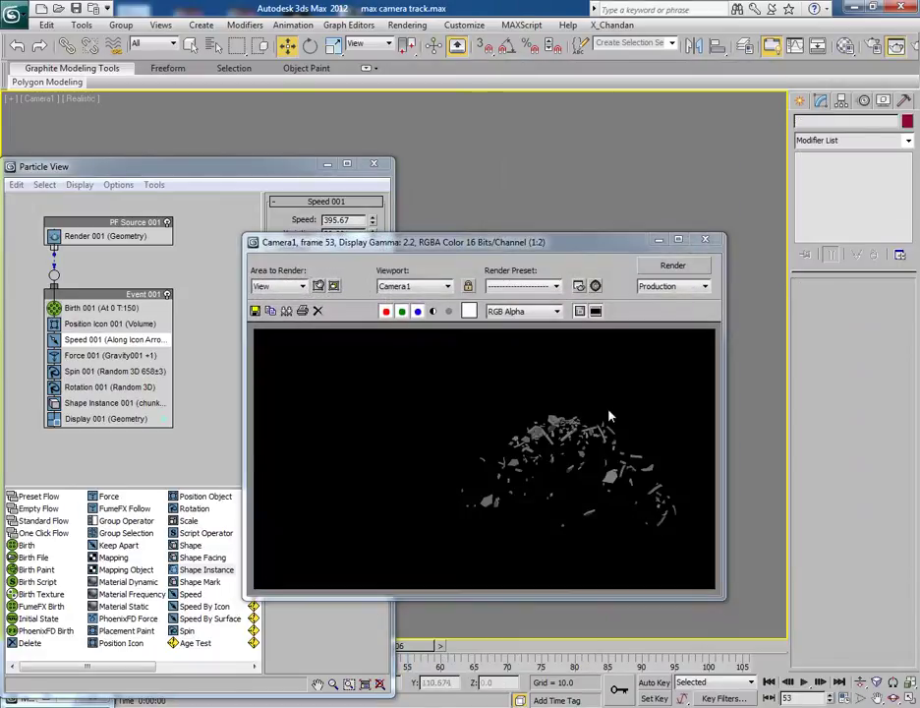
pyautogui.click(705, 239)
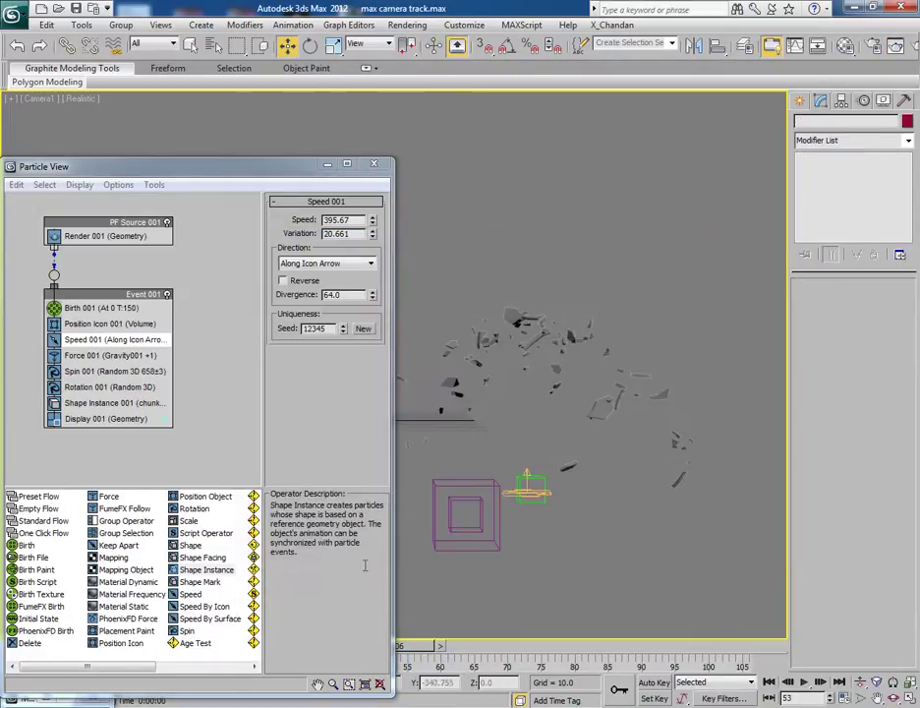
# - Darken the chunk material's diffuse color to value 30 and test-render the camera view again
pyautogui.press('m')
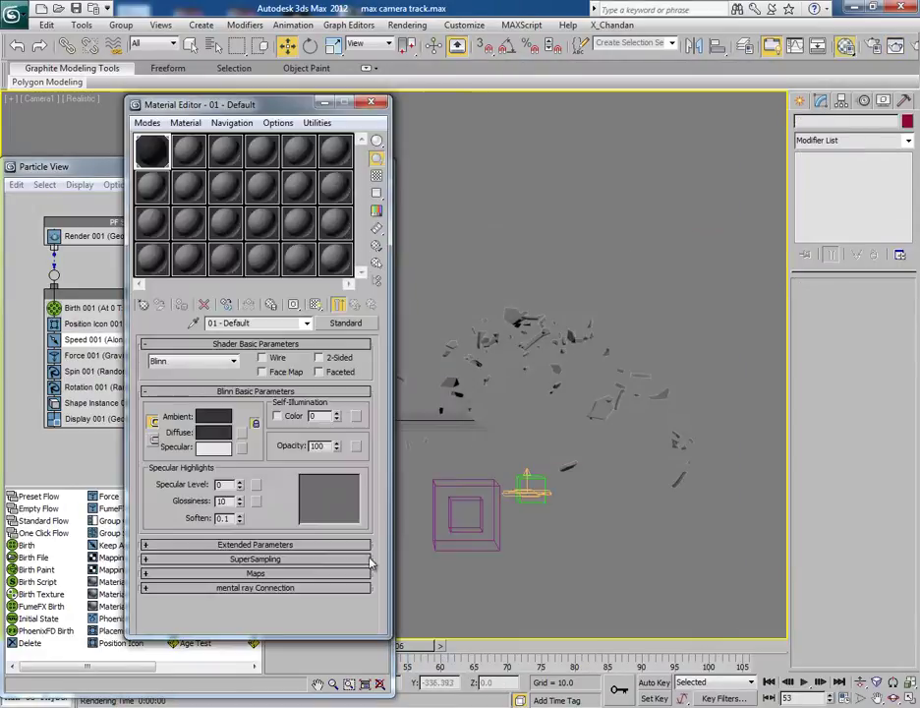
pyautogui.click(214, 432)
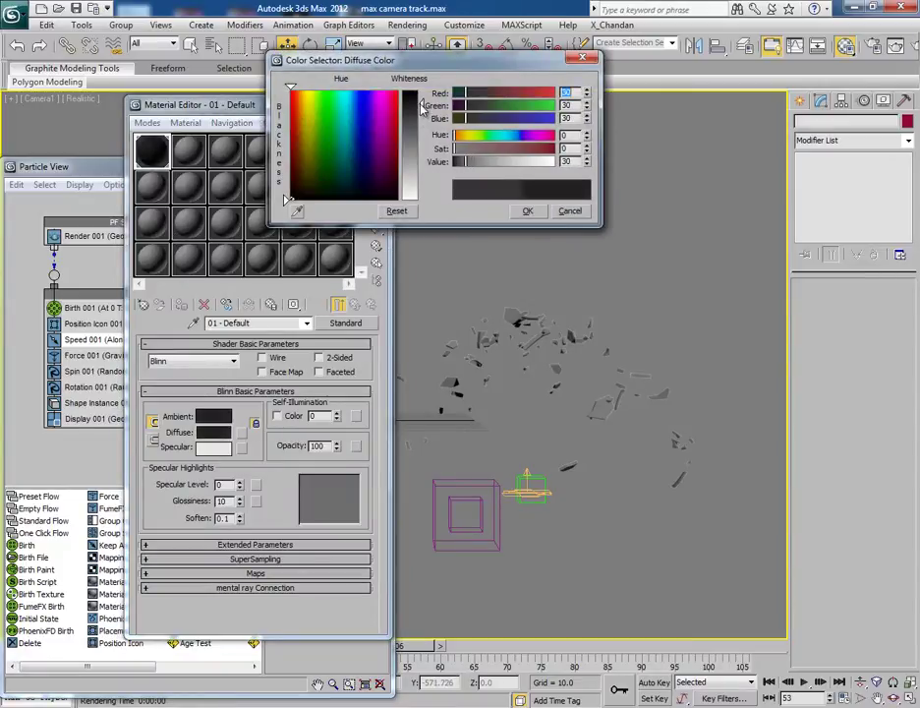
pyautogui.click(528, 210)
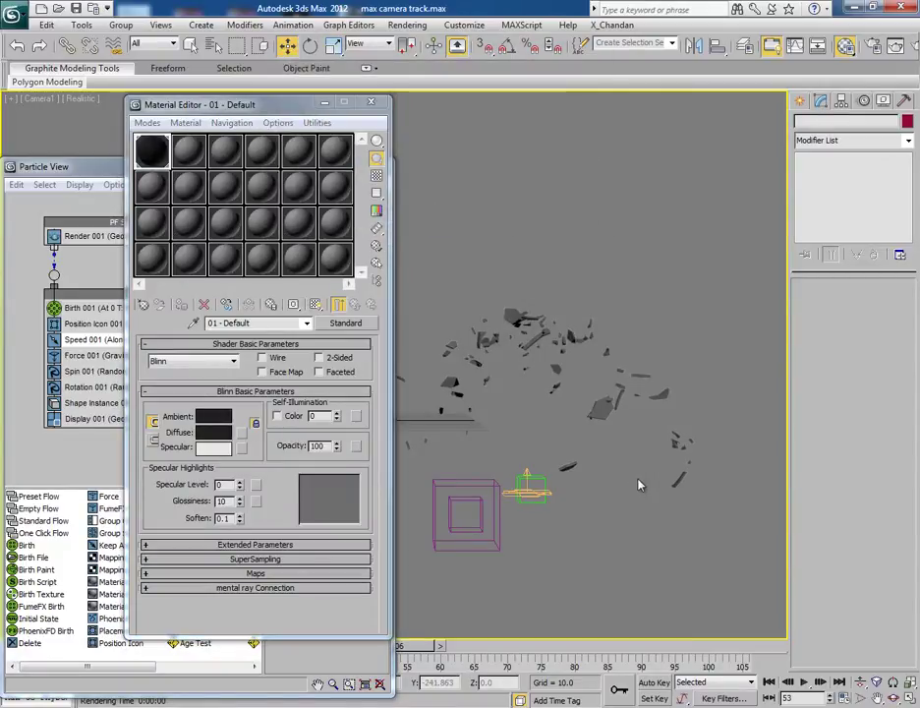
pyautogui.hotkey('shift', 'q')
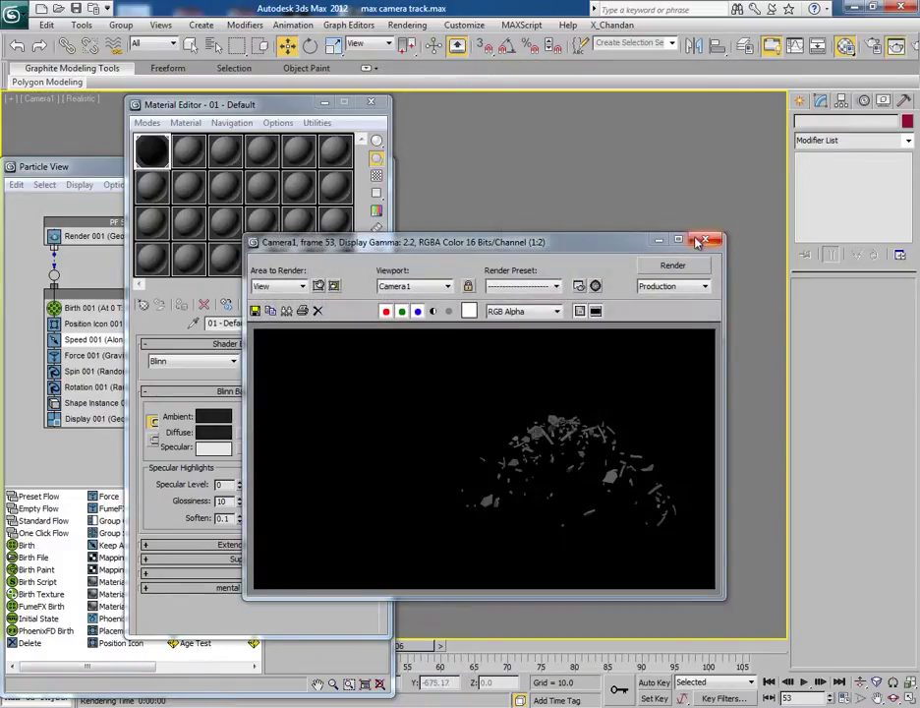
pyautogui.click(703, 242)
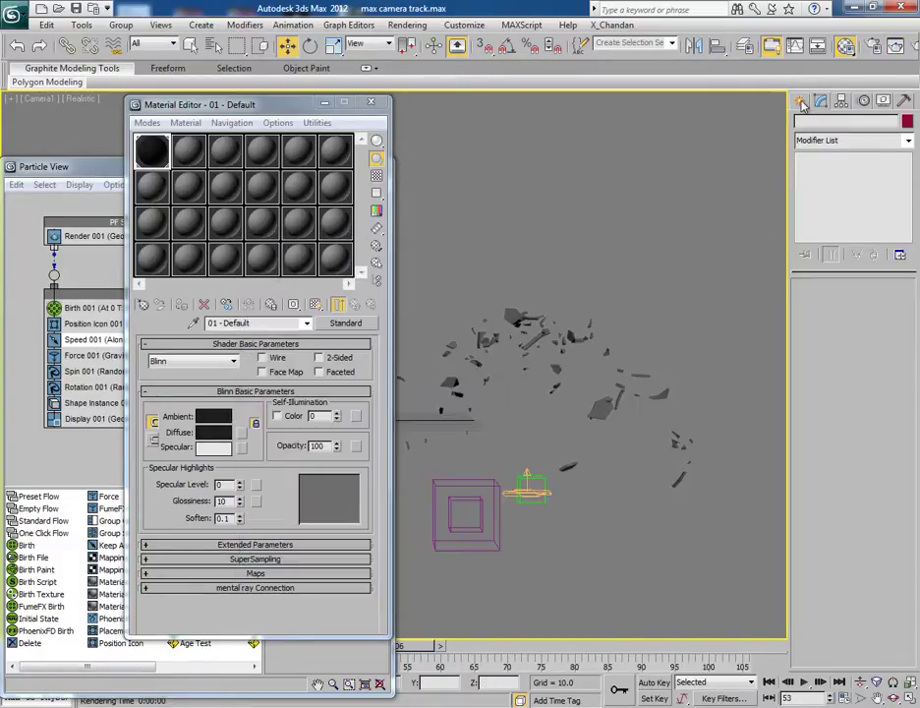
pyautogui.click(799, 102)
pyautogui.click(838, 124)
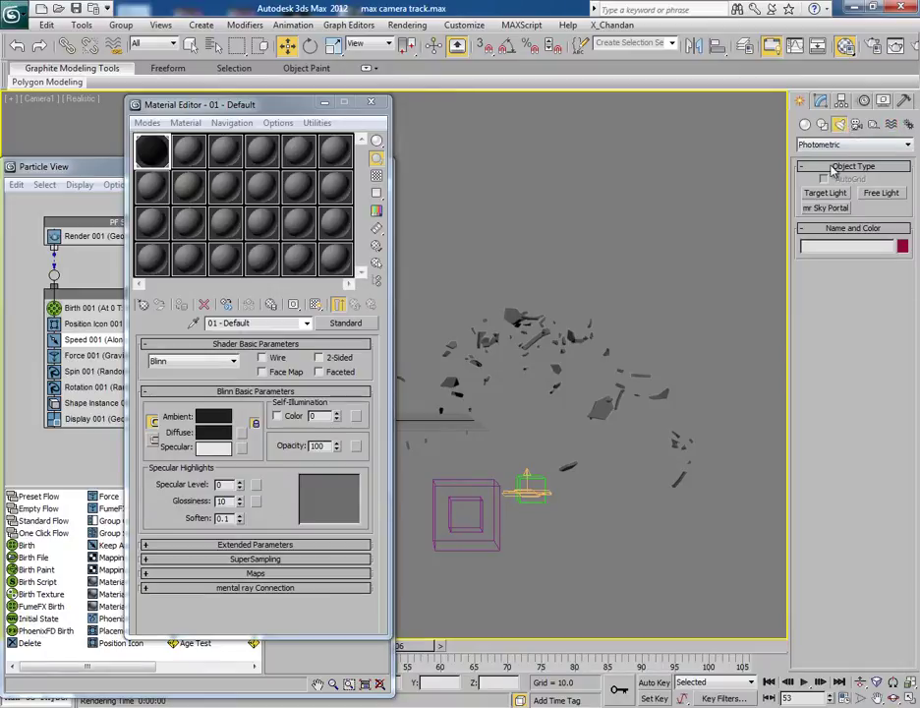
pyautogui.click(837, 146)
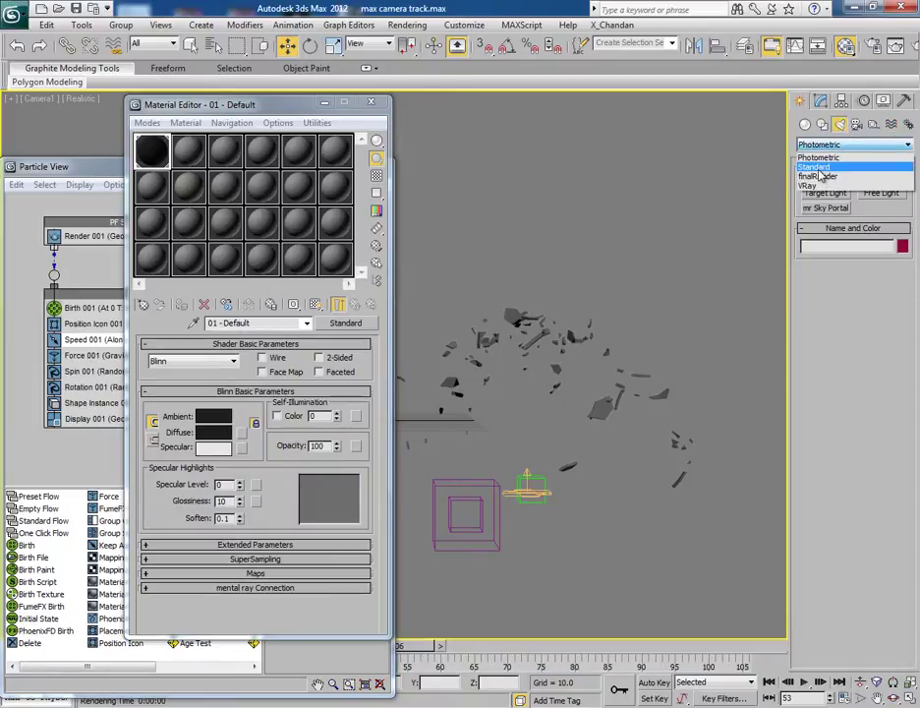
pyautogui.click(373, 103)
# - Close the Material Editor and scrub back to frame 20 to review the chunk burst
pyautogui.click(372, 104)
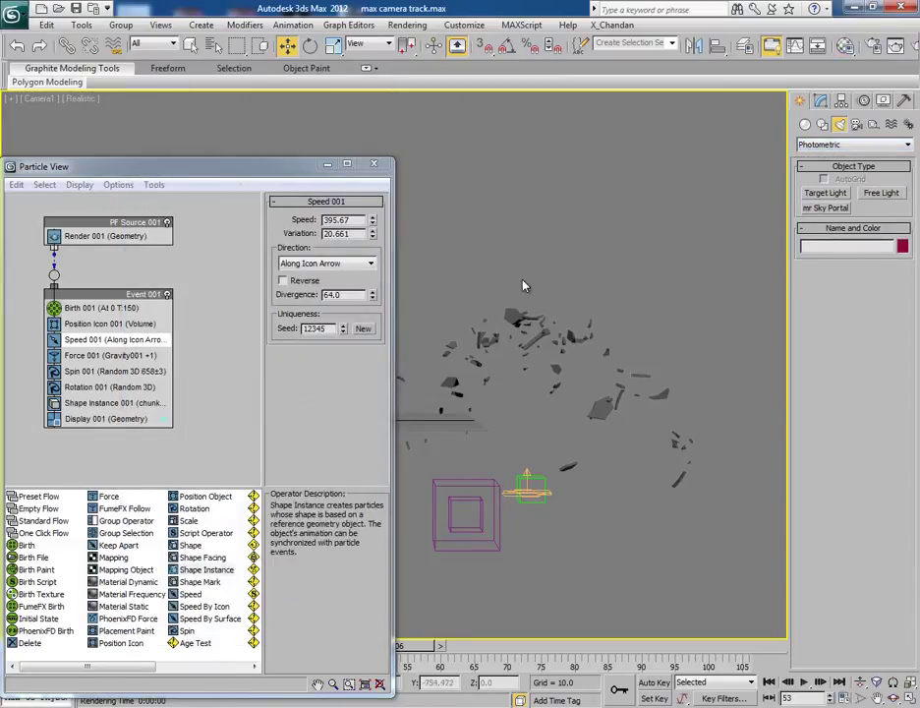
pyautogui.moveTo(202, 167); pyautogui.dragTo(206, 104)
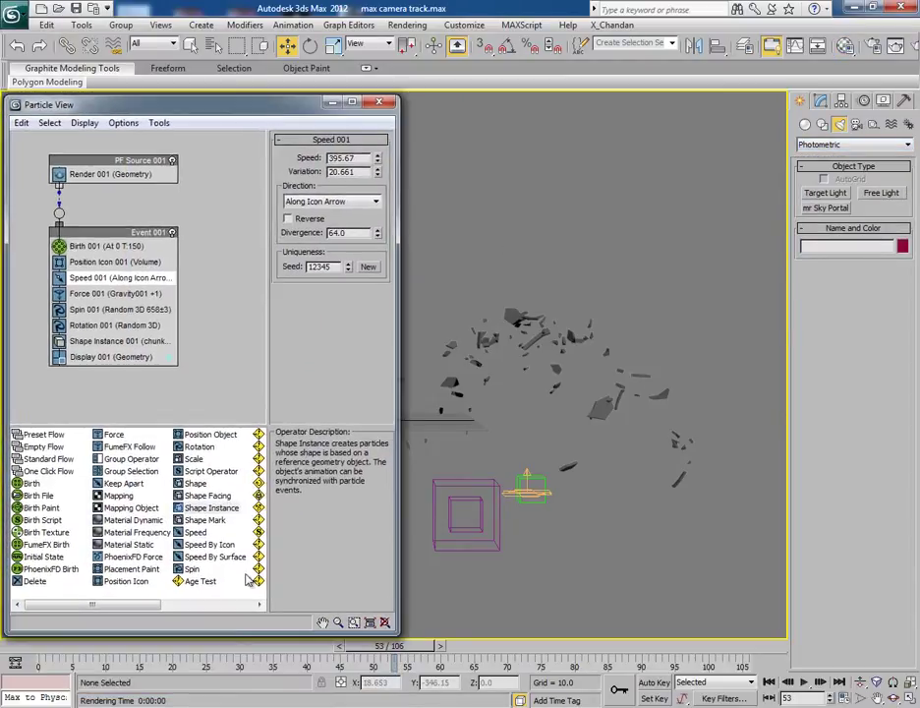
pyautogui.moveTo(389, 645); pyautogui.dragTo(182, 648)
pyautogui.press('w')
# - Set the render time output to the frame range 0 to 100 and review the common render settings
pyautogui.click(407, 25)
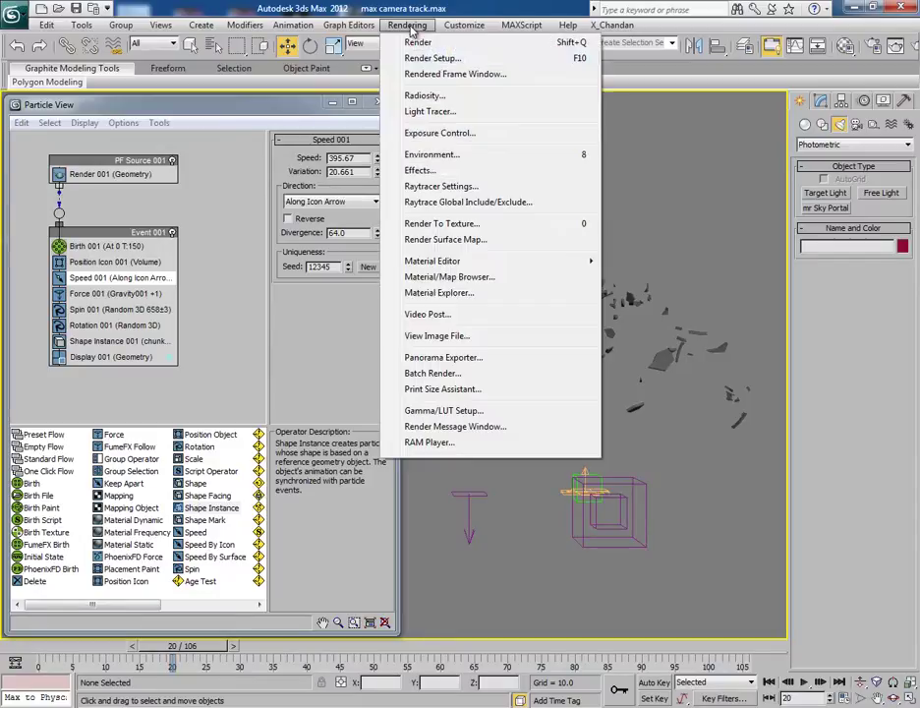
pyautogui.click(432, 58)
pyautogui.click(135, 281)
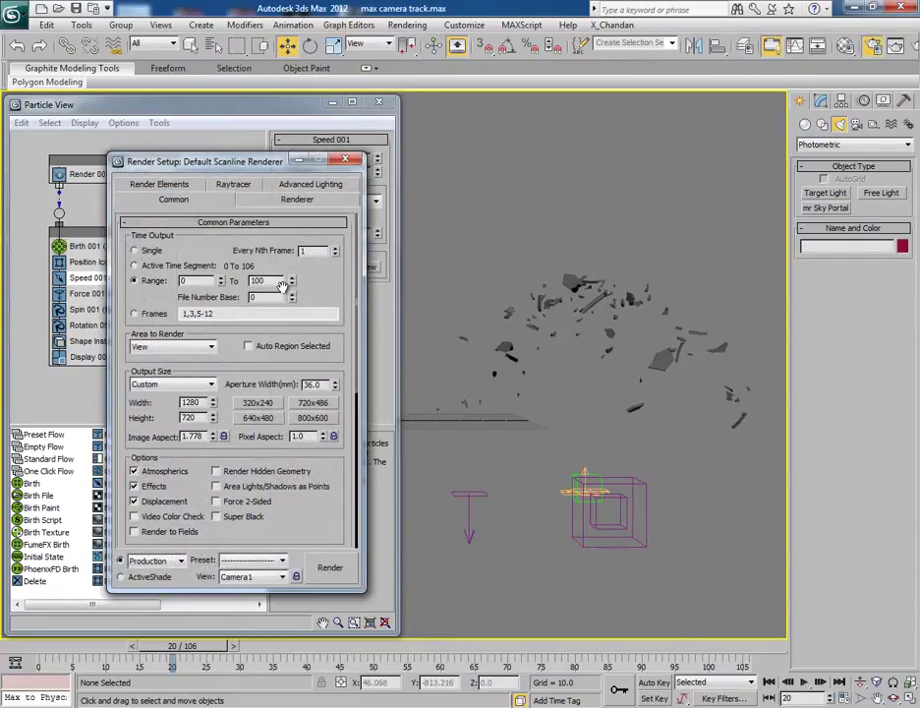
pyautogui.scroll(-2, 244, 368)
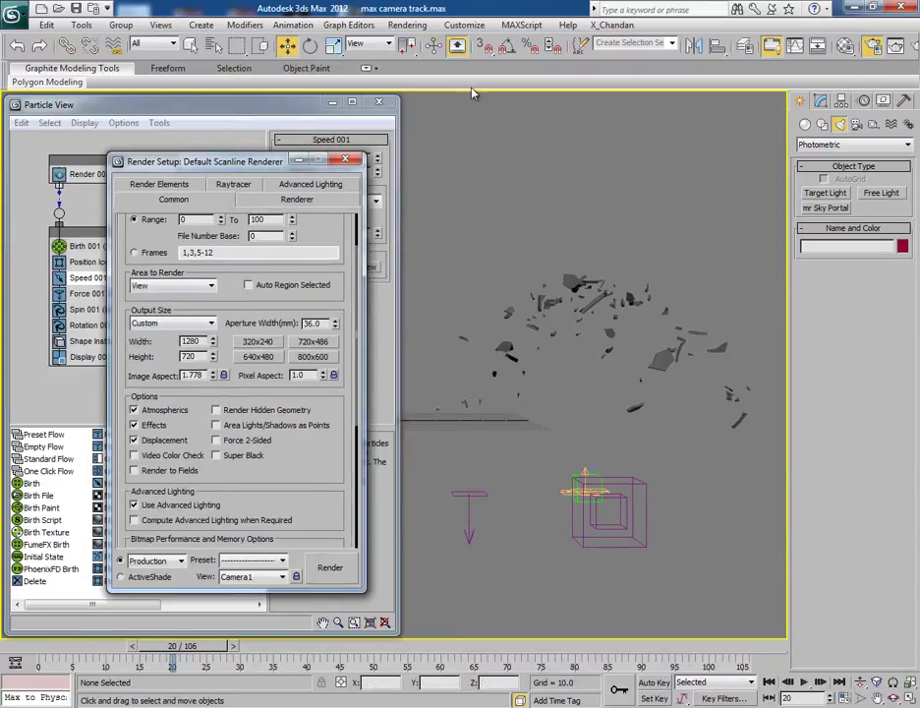
pyautogui.moveTo(298, 495); pyautogui.dragTo(291, 335)
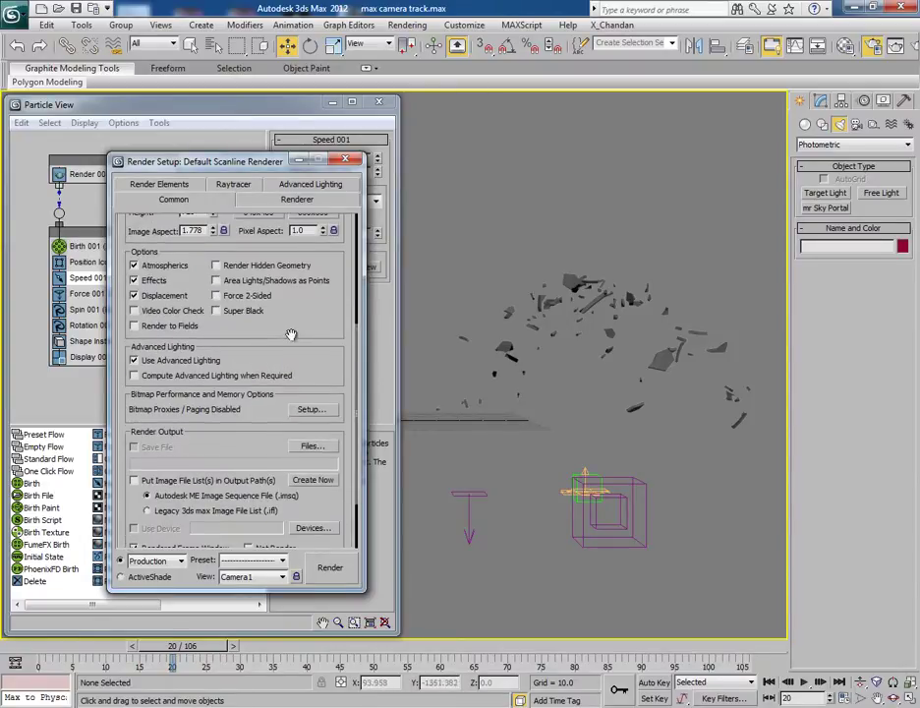
pyautogui.click(309, 445)
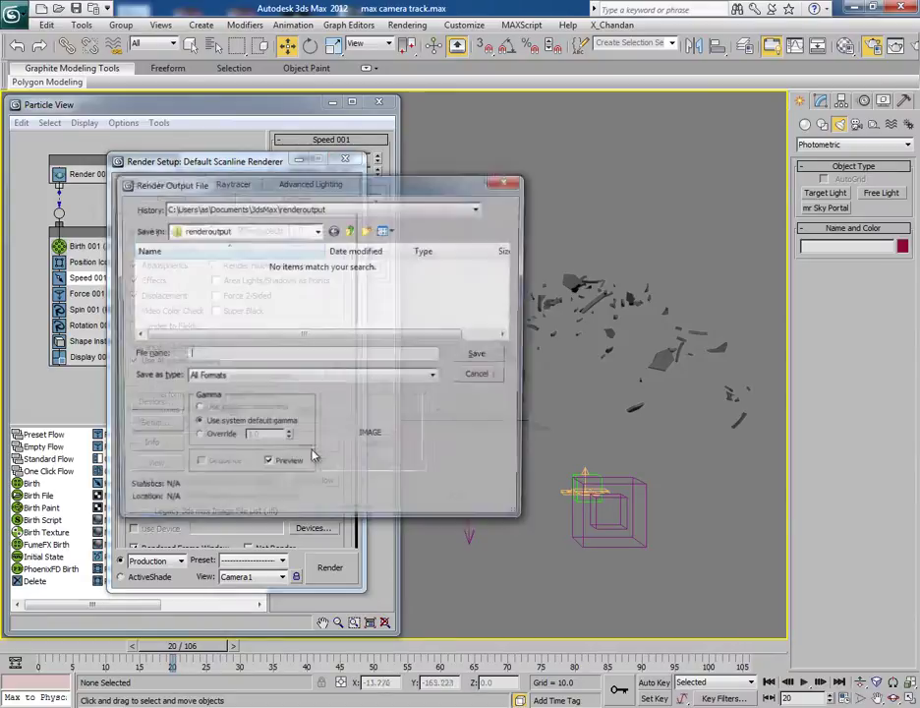
pyautogui.moveTo(324, 188); pyautogui.dragTo(324, 274)
pyautogui.click(474, 456)
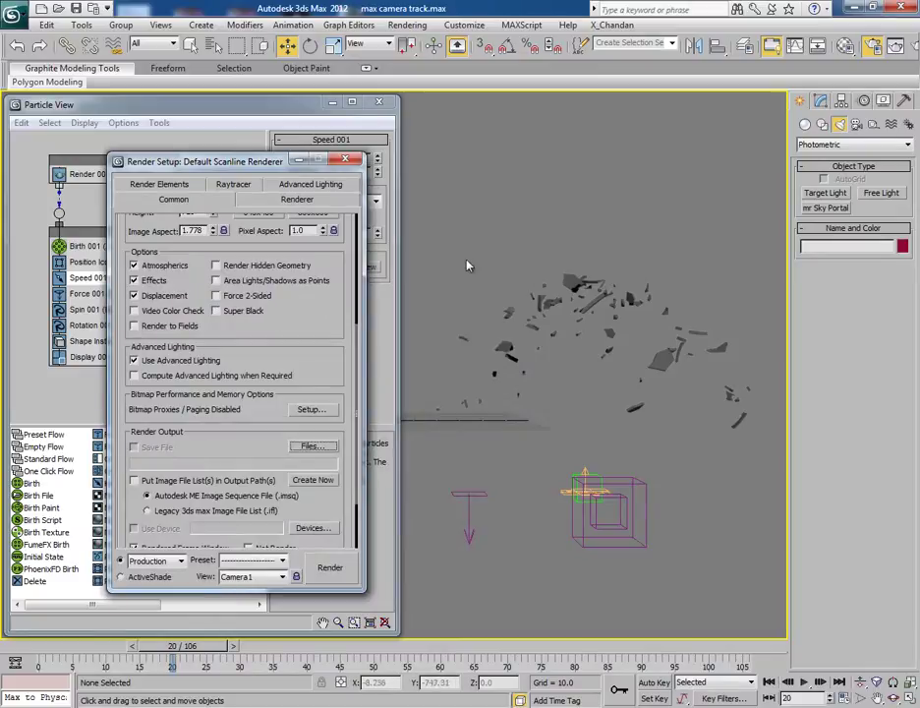
pyautogui.click(345, 160)
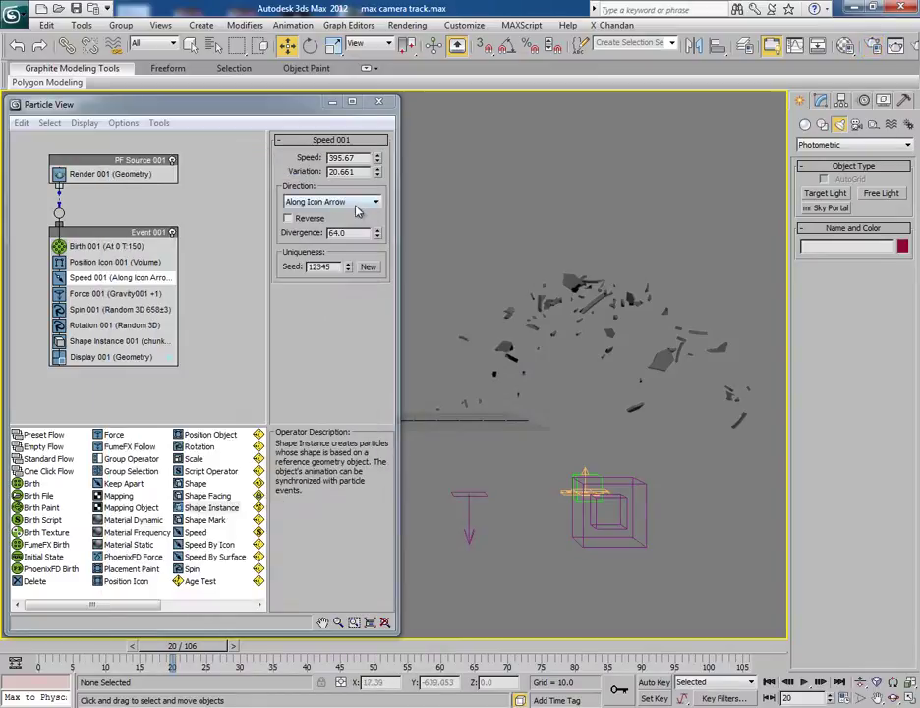